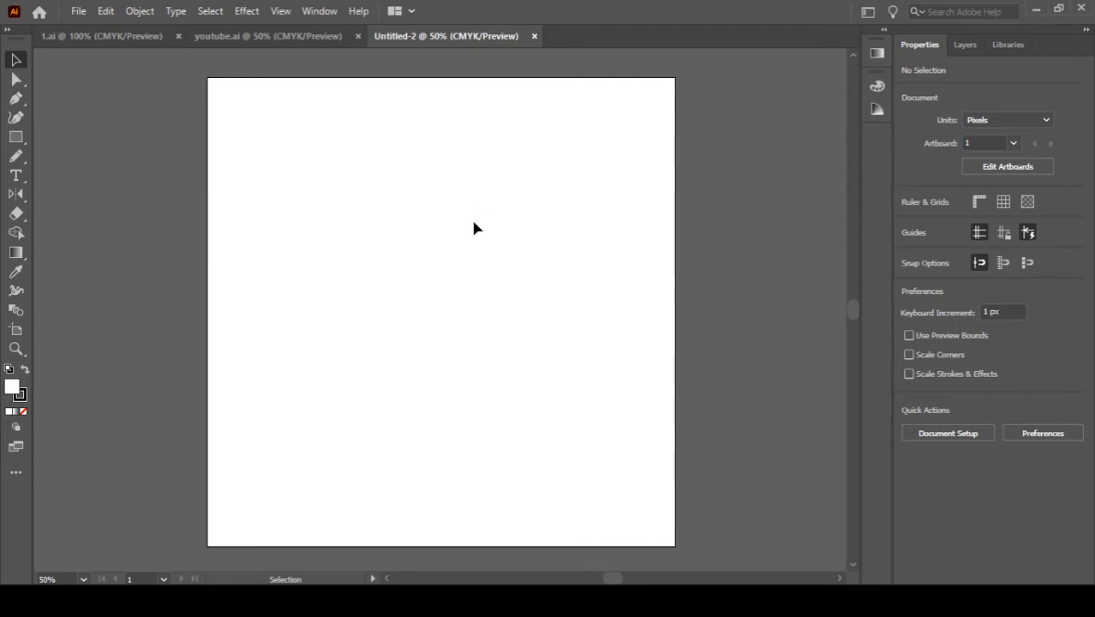
# - Add the text "Slash Films" in the middle of the artboard and scale it up to about 139 pt
pyautogui.press('t')
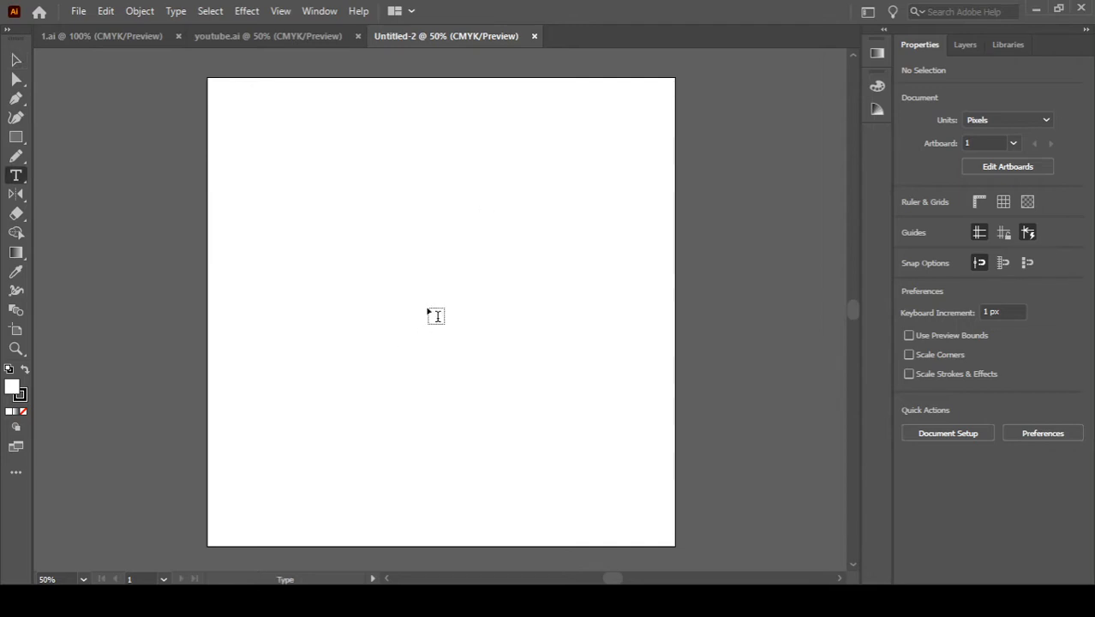
pyautogui.click(431, 298)
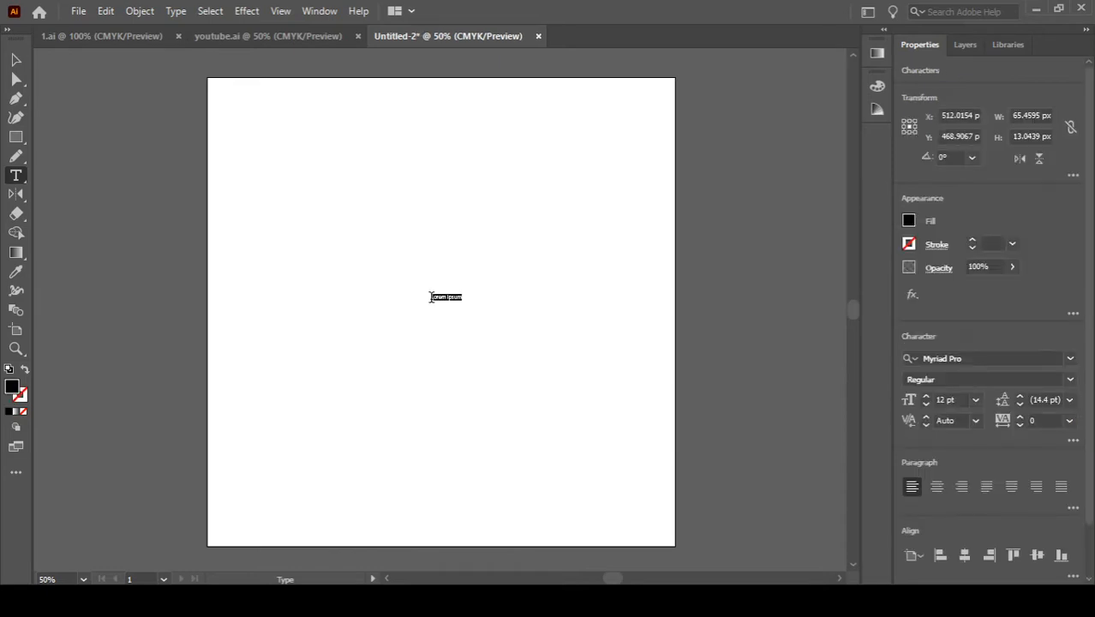
pyautogui.press('BackSpace')
pyautogui.write('Slash Films')
pyautogui.press('Escape')
pyautogui.moveTo(459, 305); pyautogui.dragTo(593, 394)
pyautogui.keyDown('ctrl'); pyautogui.click(599, 397); pyautogui.keyUp('ctrl')
pyautogui.press('v')
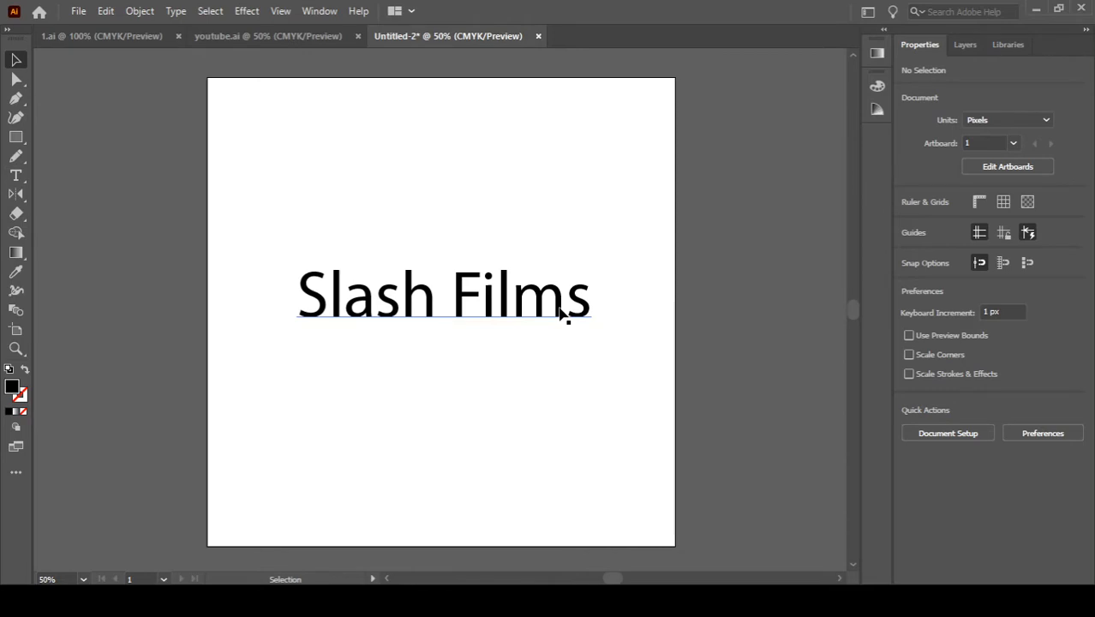
# - Change the font of the whole "Slash Films" text to Roboto
pyautogui.press('t')
pyautogui.click(557, 299)
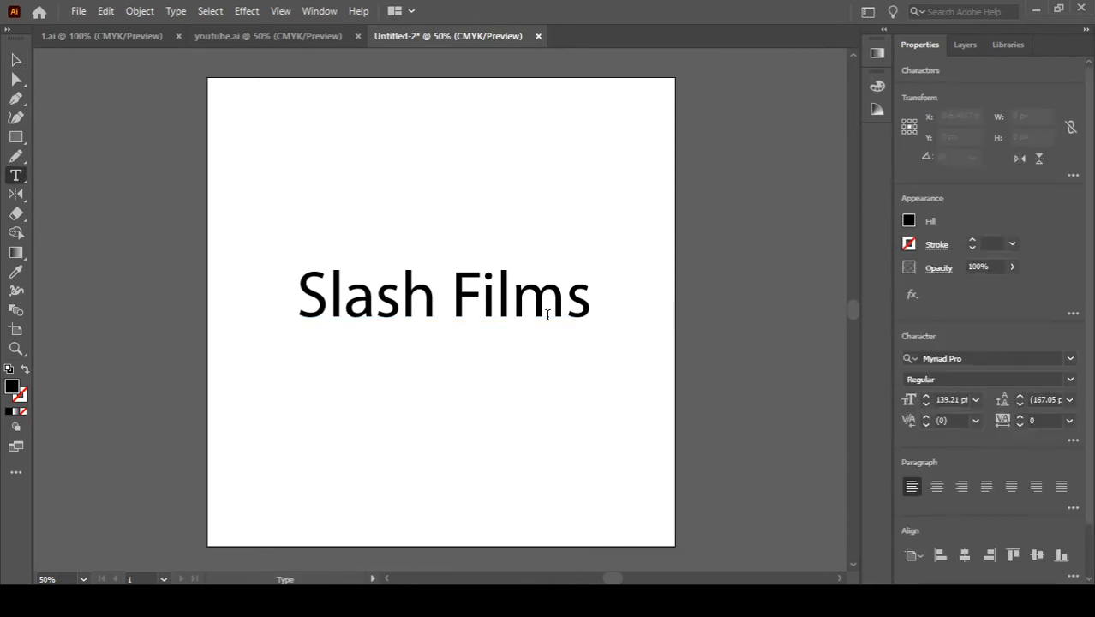
pyautogui.tripleClick(512, 310)
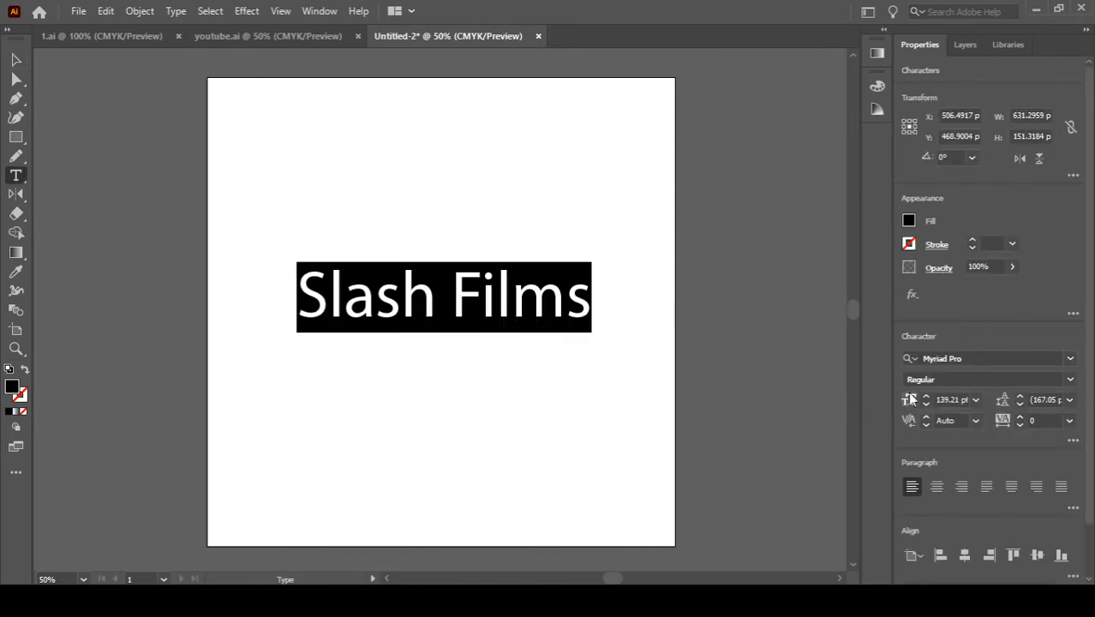
pyautogui.click(964, 360)
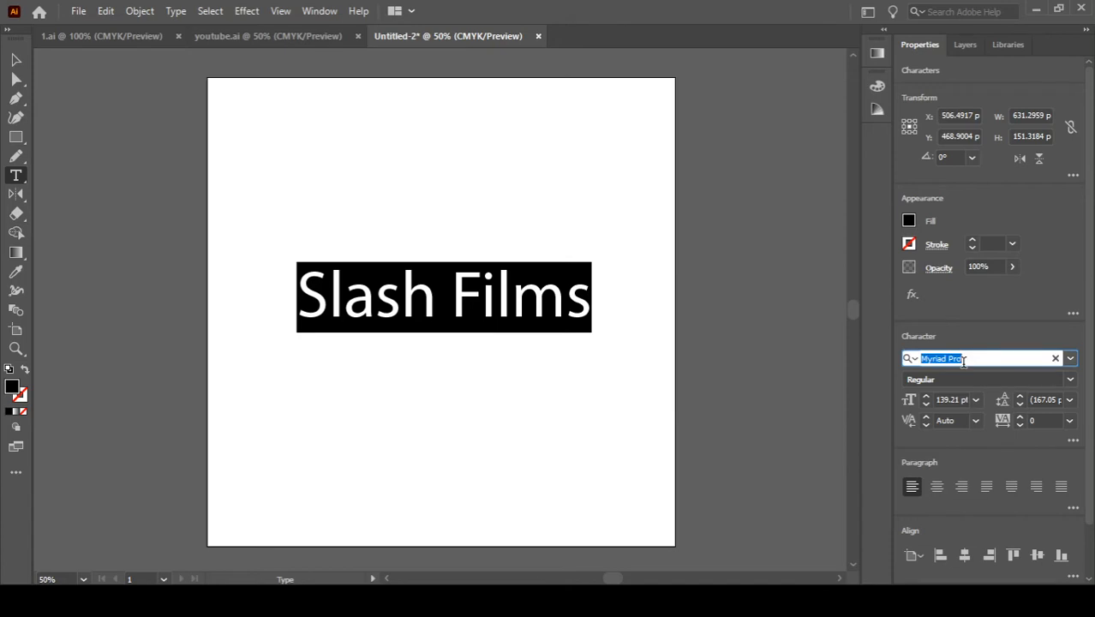
pyautogui.write('robot')
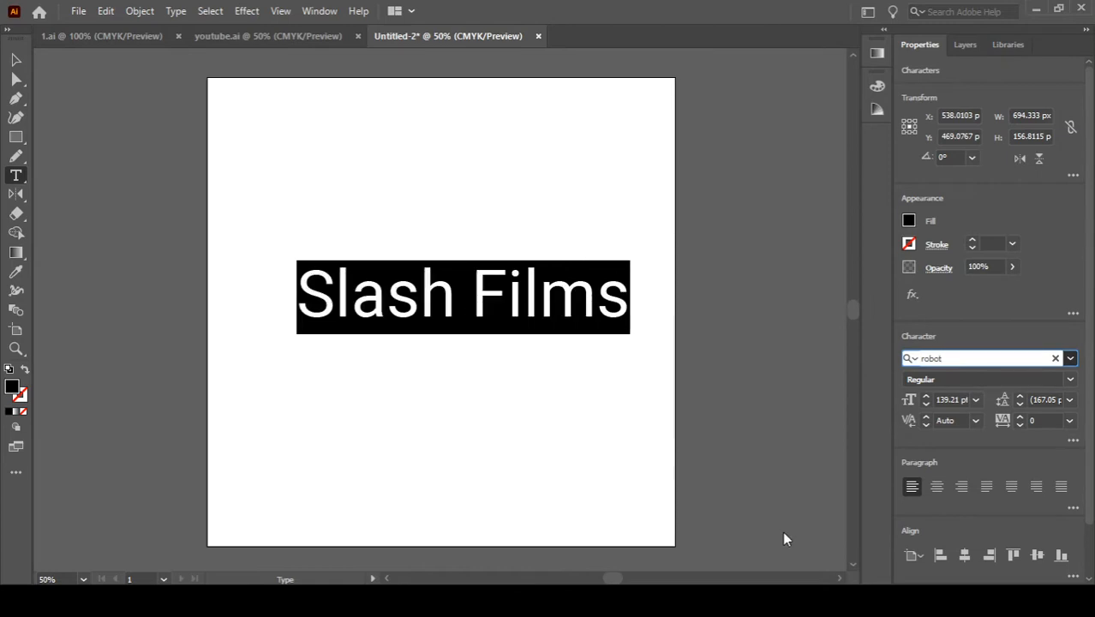
pyautogui.press('Return')
# - Convert the whole text to all caps and move it so it fits centrally within the artboard
pyautogui.click(437, 296)
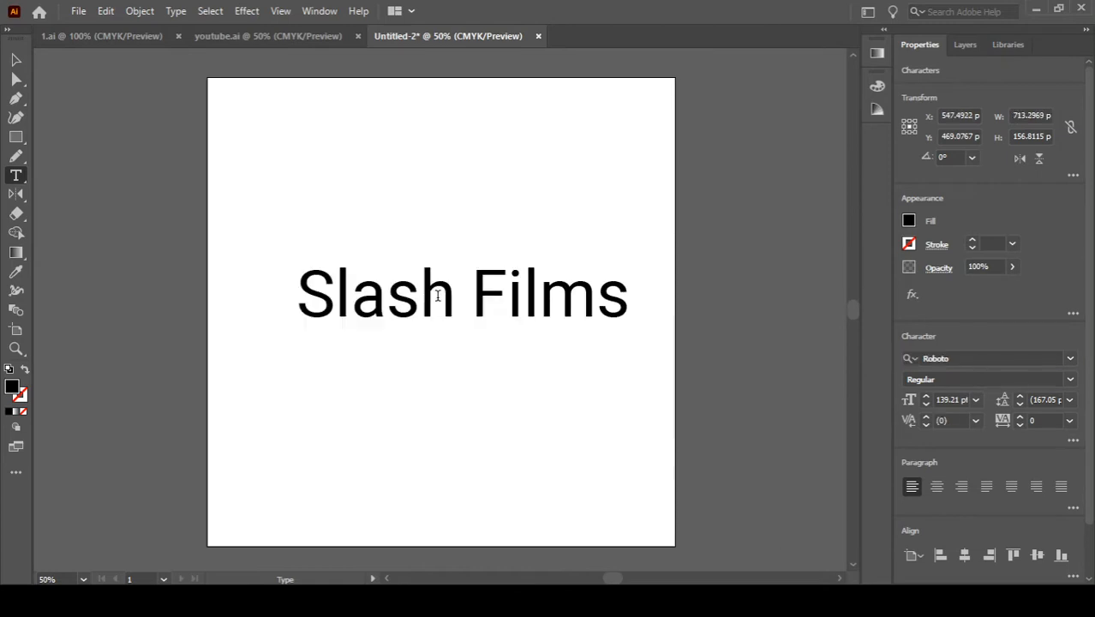
pyautogui.moveTo(456, 296); pyautogui.dragTo(306, 304)
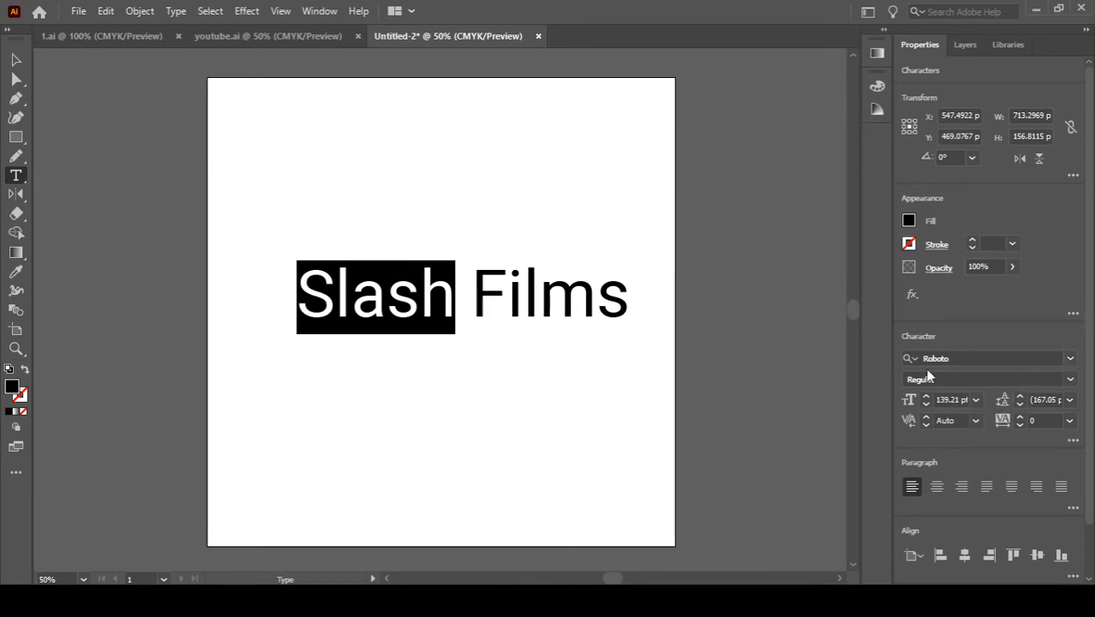
pyautogui.hotkey('ctrl', 'a')
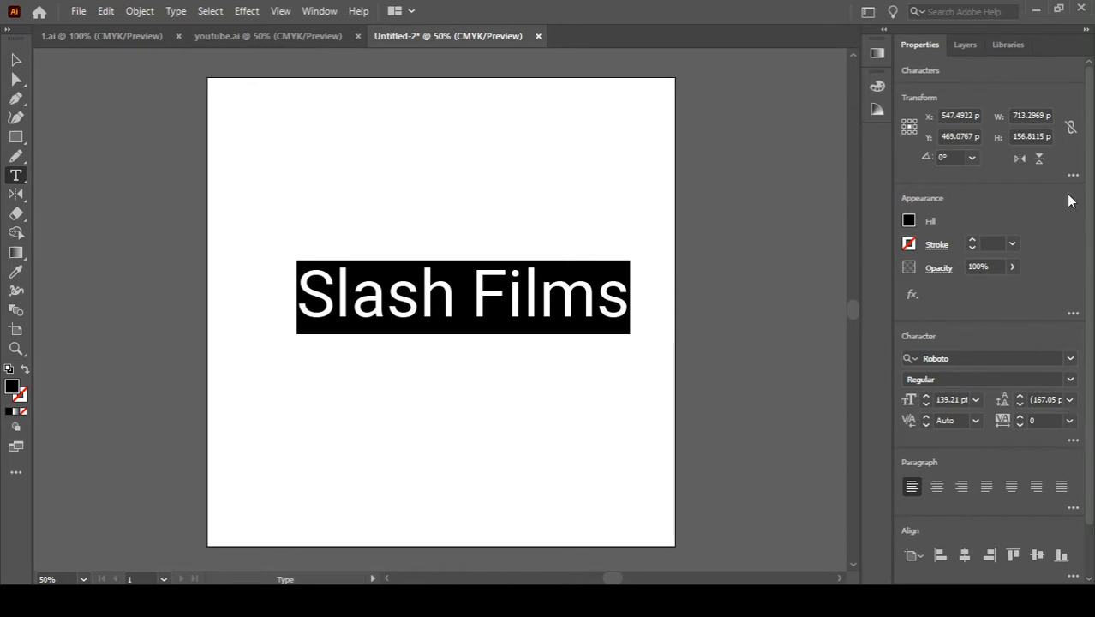
pyautogui.hotkey('ctrl', 'shift', 'k')
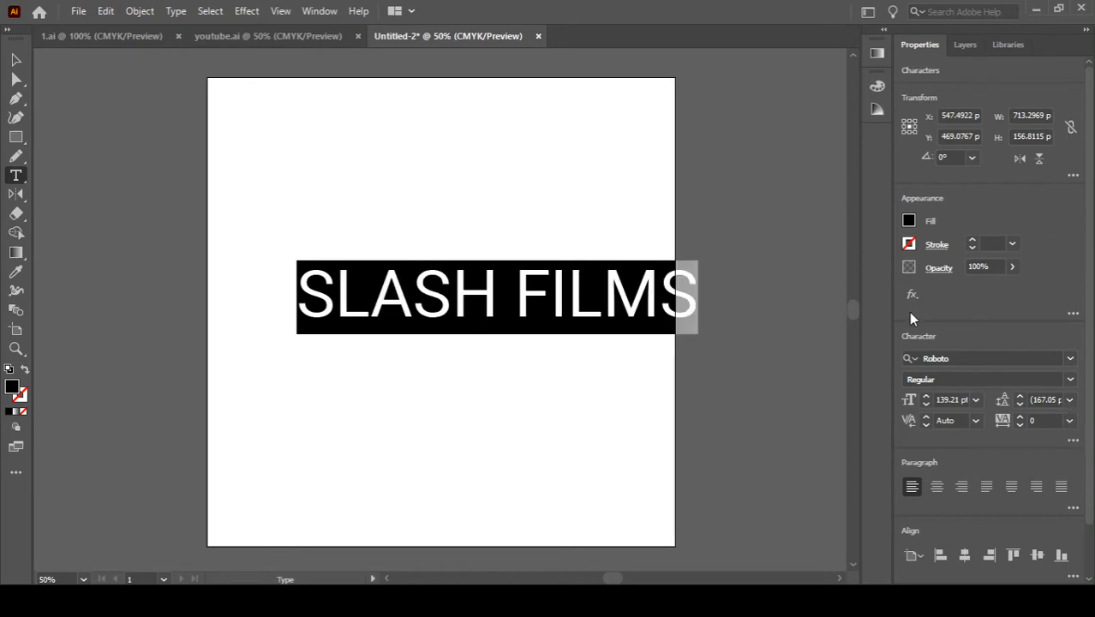
pyautogui.click(548, 319)
pyautogui.press('Escape')
pyautogui.moveTo(613, 307); pyautogui.dragTo(563, 324)
# - Set the word SLASH to the Light weight of Roboto
pyautogui.press('t')
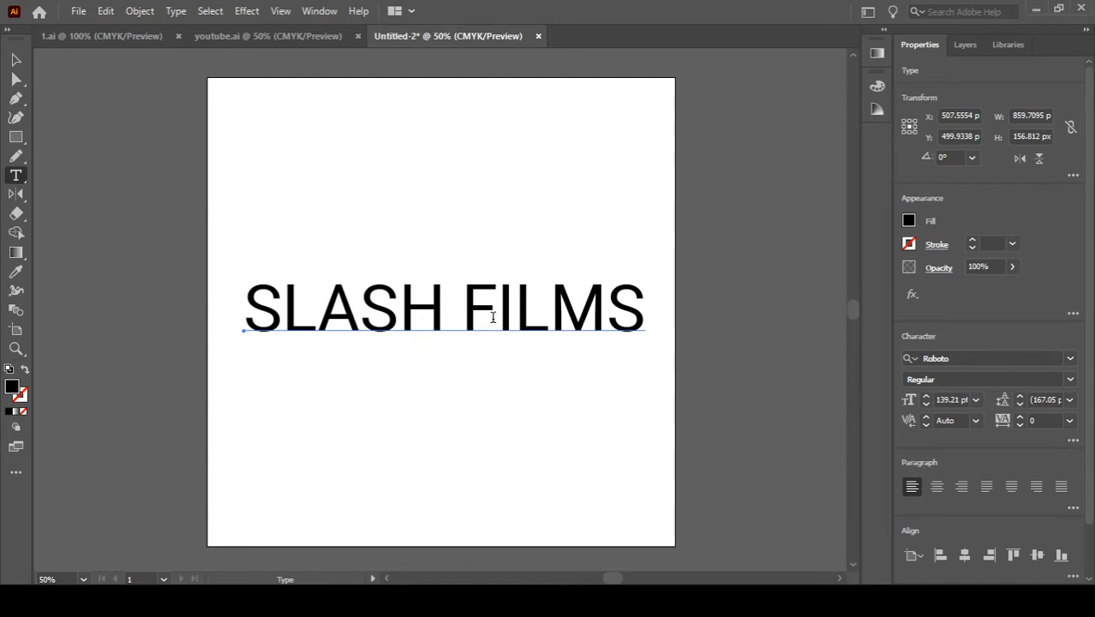
pyautogui.moveTo(442, 317); pyautogui.dragTo(244, 318)
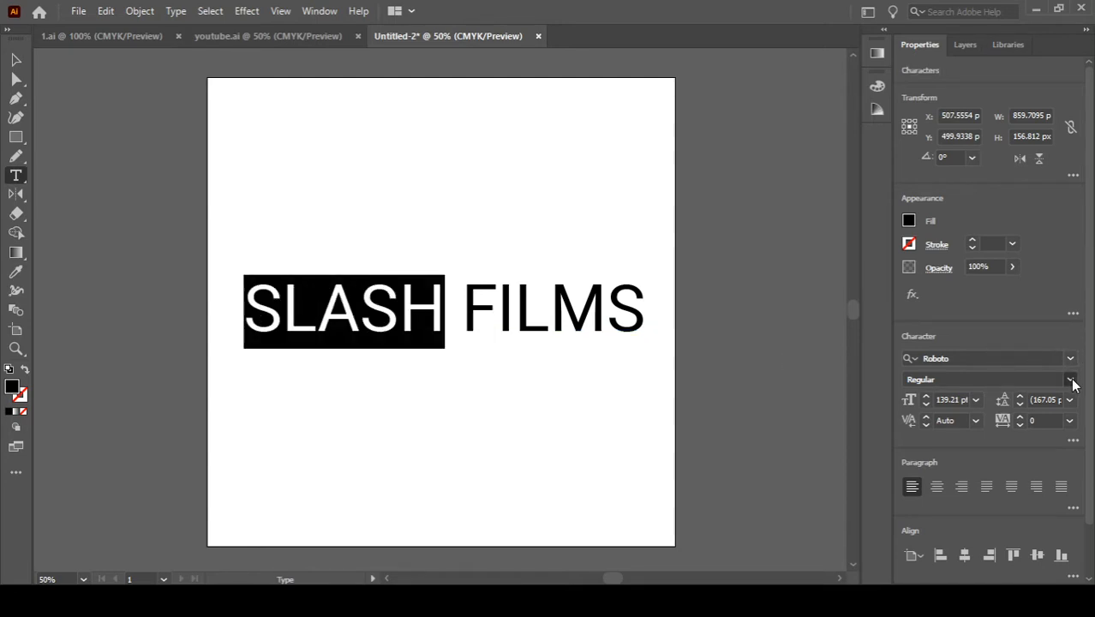
pyautogui.click(973, 214)
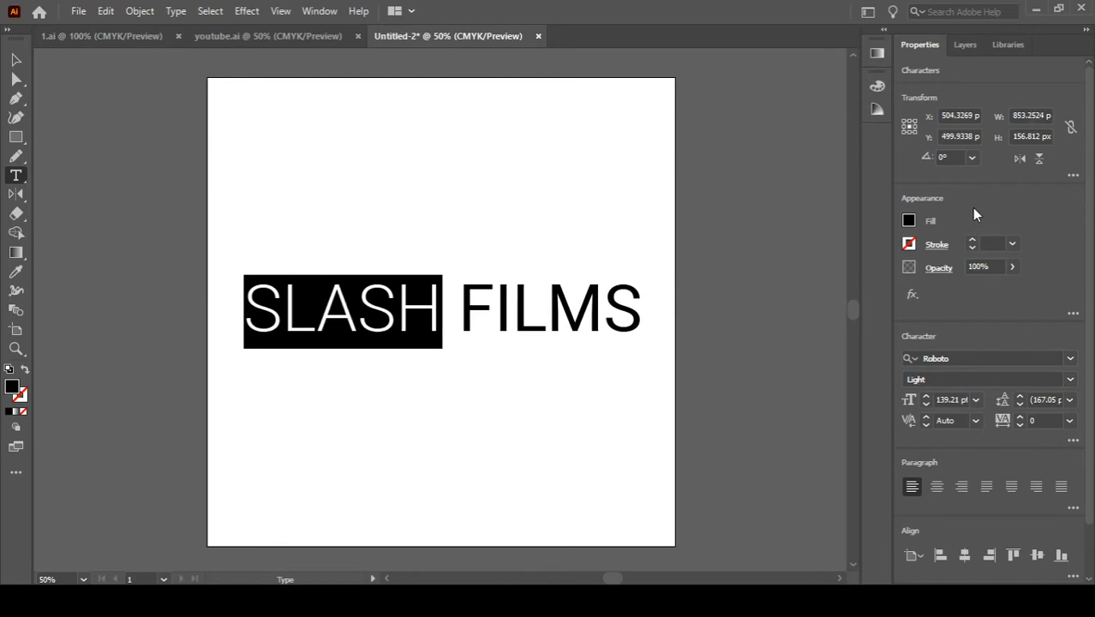
# - Set the word FILMS to the Bold weight of Roboto and move the text line slightly lower on the artboard
pyautogui.click(486, 328)
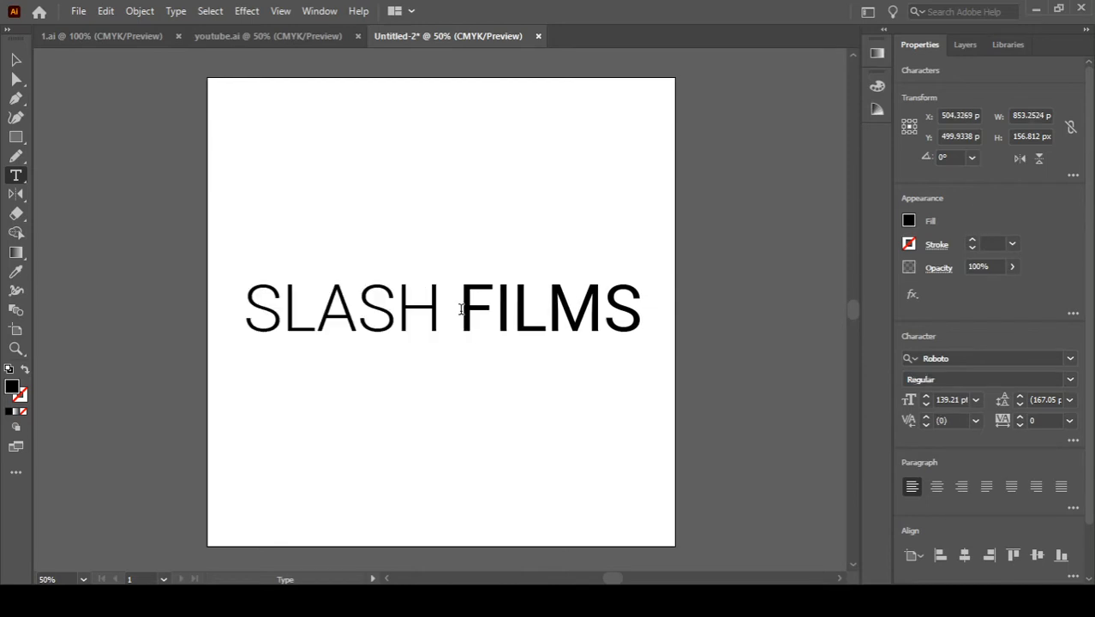
pyautogui.moveTo(456, 308); pyautogui.dragTo(655, 318)
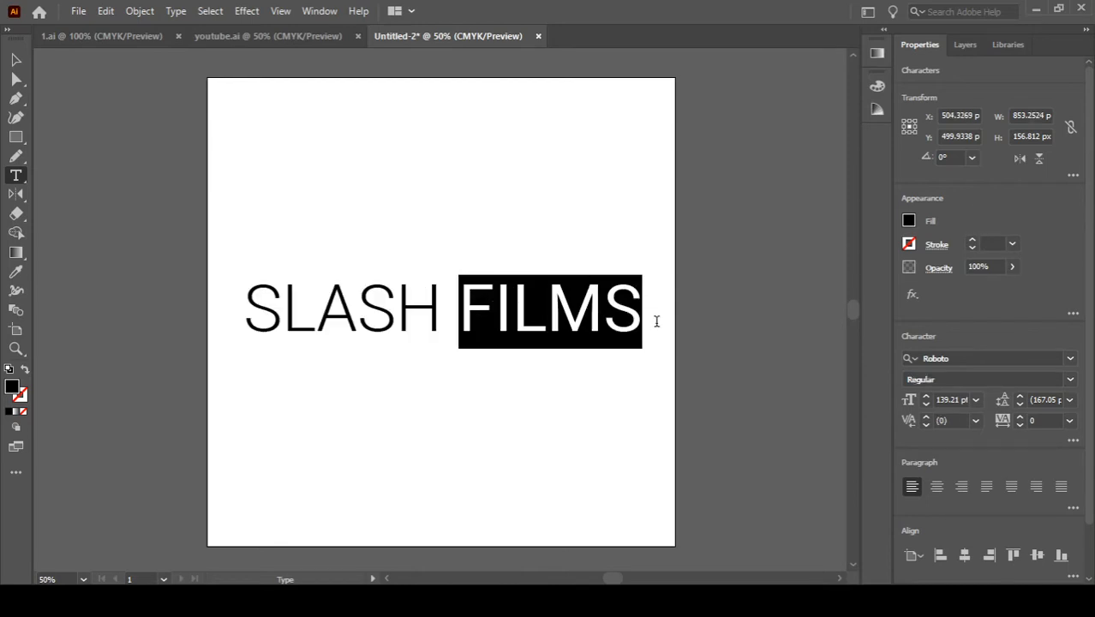
pyautogui.click(1071, 380)
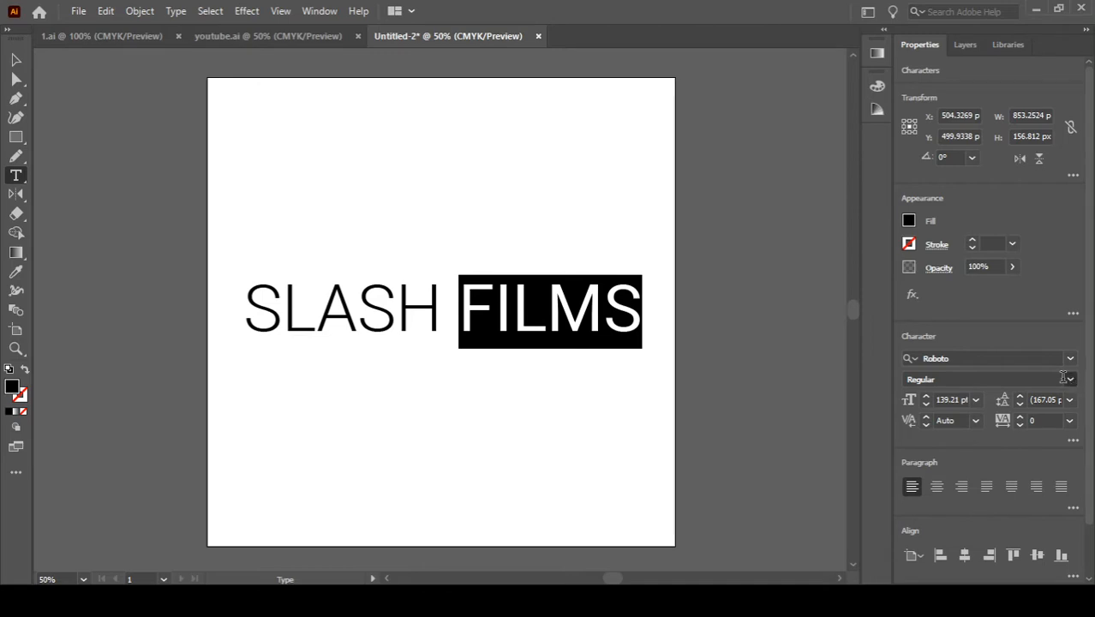
pyautogui.click(1032, 313)
pyautogui.click(624, 337)
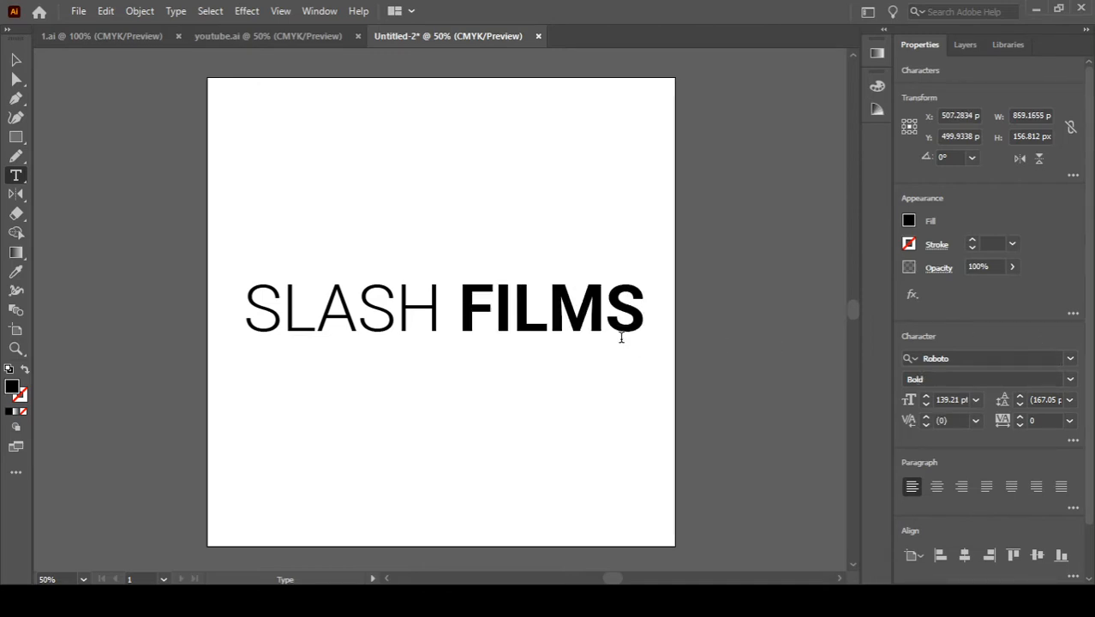
pyautogui.press('Escape')
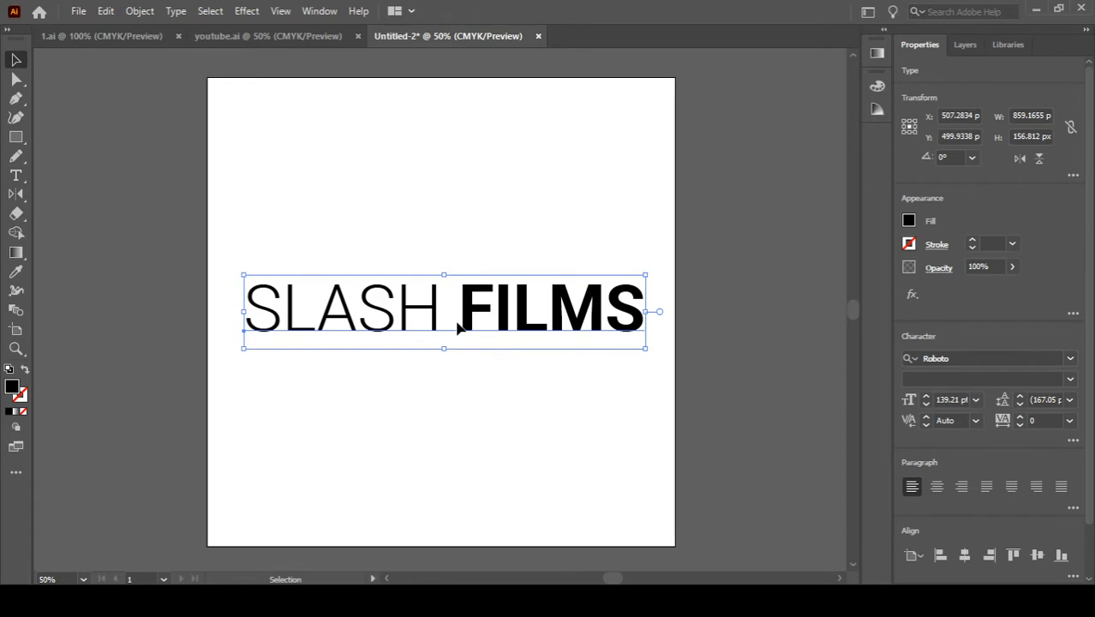
pyautogui.moveTo(459, 328); pyautogui.dragTo(461, 341)
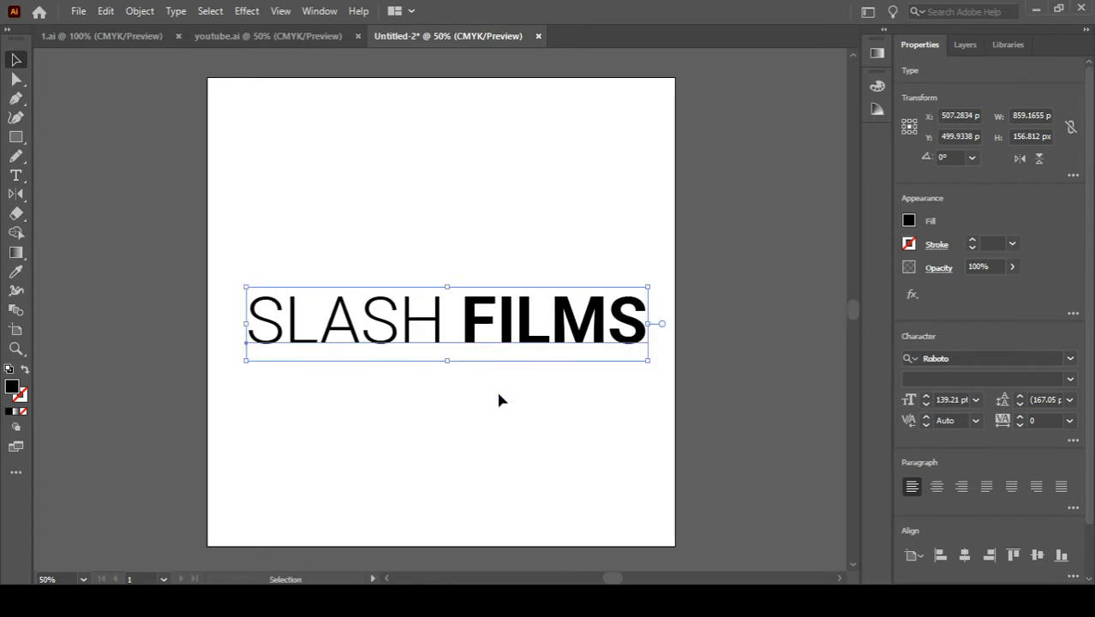
pyautogui.click(499, 396)
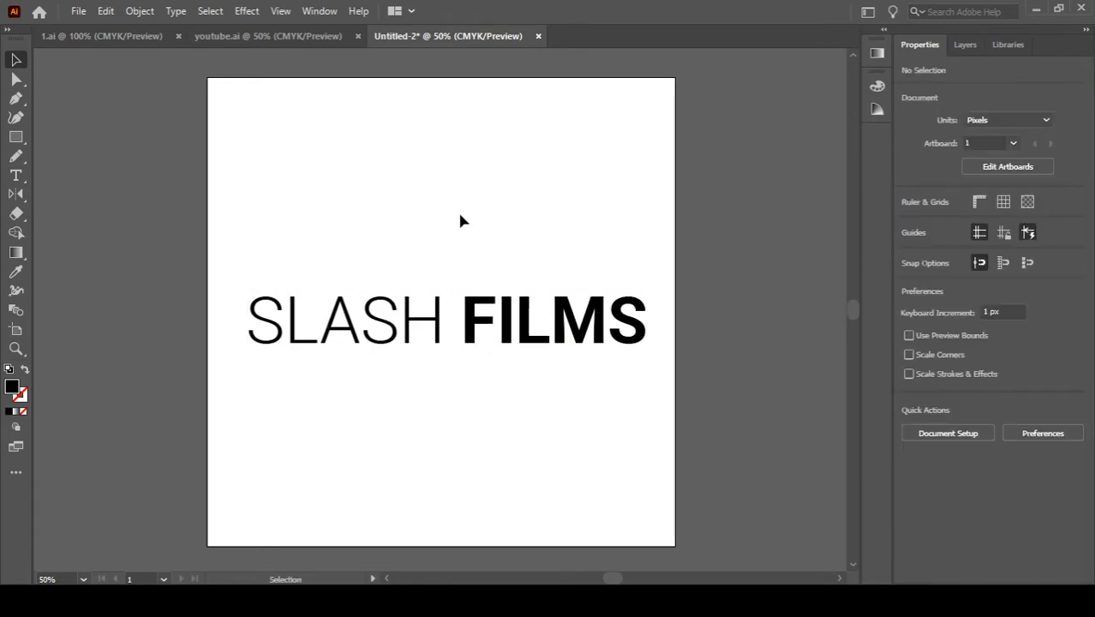
# - Add a separate text object with the single letter S above the SLASH FILMS wordmark
pyautogui.press('t')
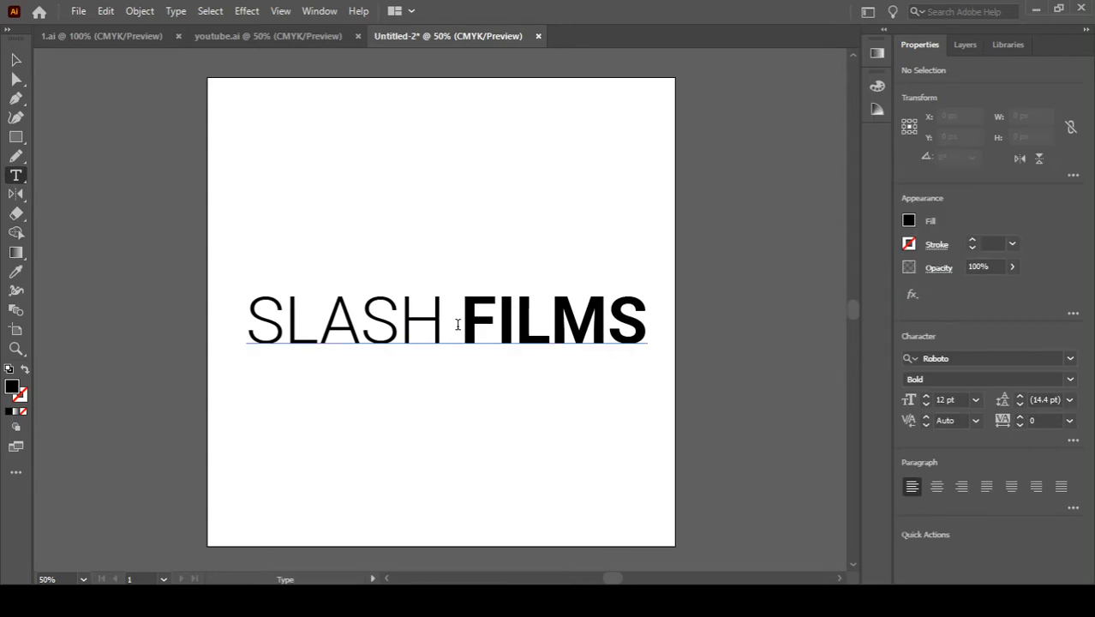
pyautogui.click(442, 247)
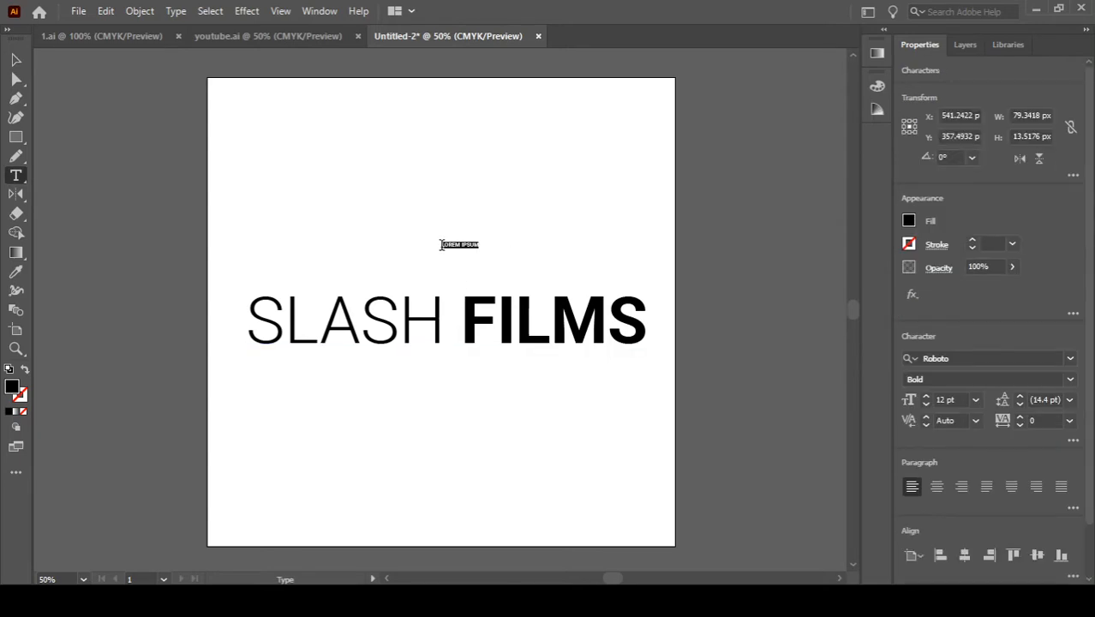
pyautogui.write('s')
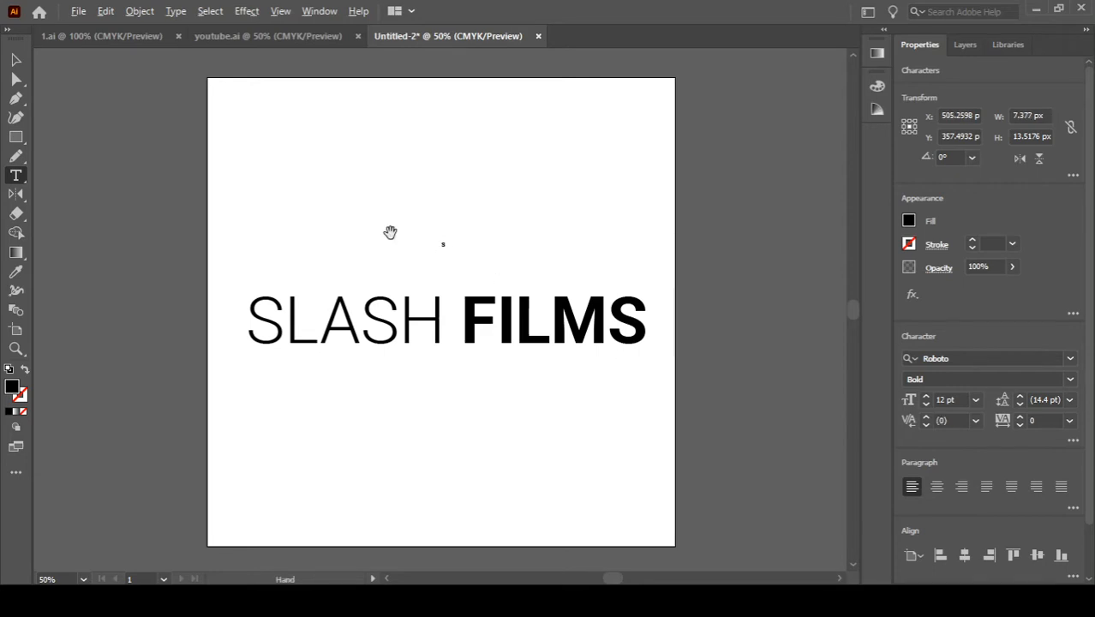
pyautogui.scroll(3, 394, 237)
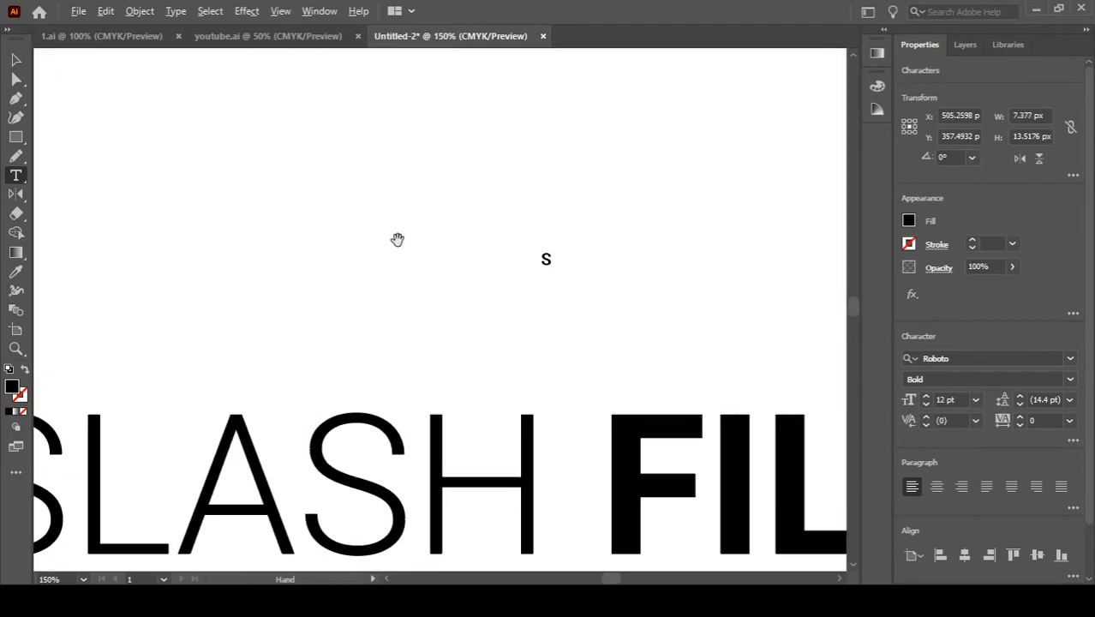
# - Try to change the font of the small letter S to Amiri
pyautogui.click(971, 358)
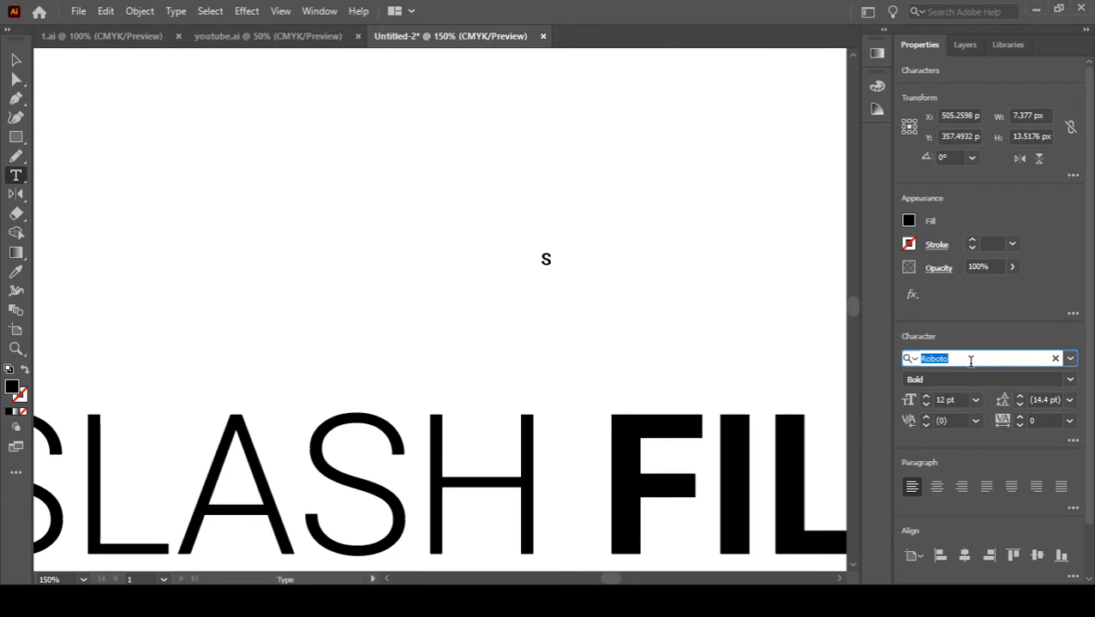
pyautogui.write('ami')
pyautogui.press('Return')
# - Scale the single letter S up to about 270 pt above the wordmark
pyautogui.doubleClick(545, 254)
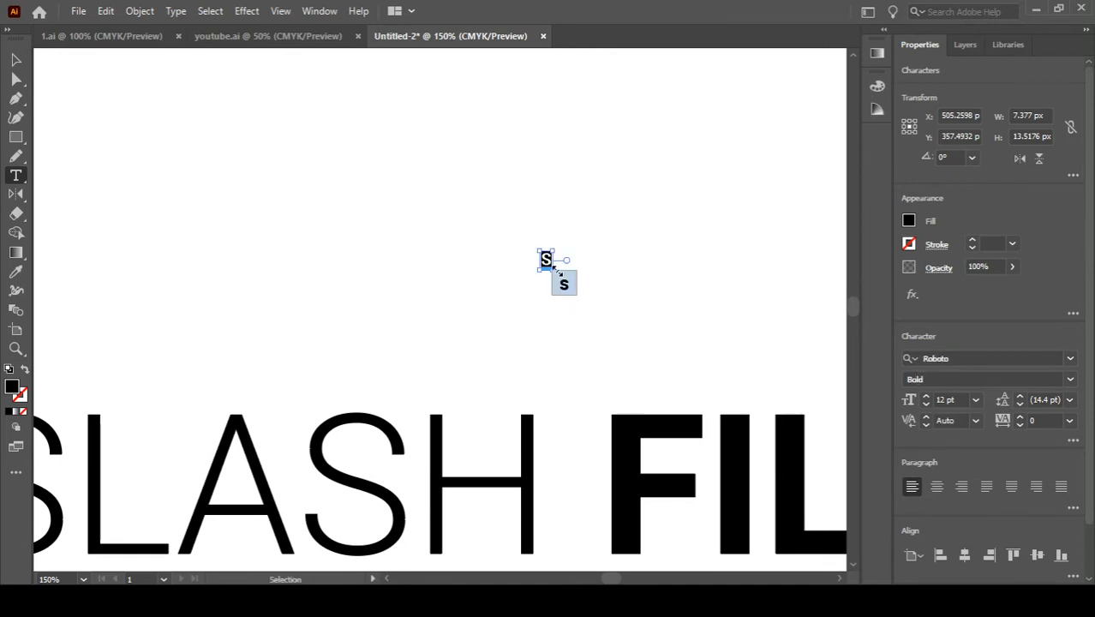
pyautogui.keyDown('ctrl'); pyautogui.click(556, 272); pyautogui.keyUp('ctrl')
pyautogui.keyDown('ctrl'); pyautogui.click(549, 265); pyautogui.keyUp('ctrl')
pyautogui.moveTo(552, 265); pyautogui.dragTo(698, 467)
pyautogui.hotkey('ctrl', '-')
pyautogui.hotkey('ctrl', '-')
pyautogui.hotkey('ctrl', '-')
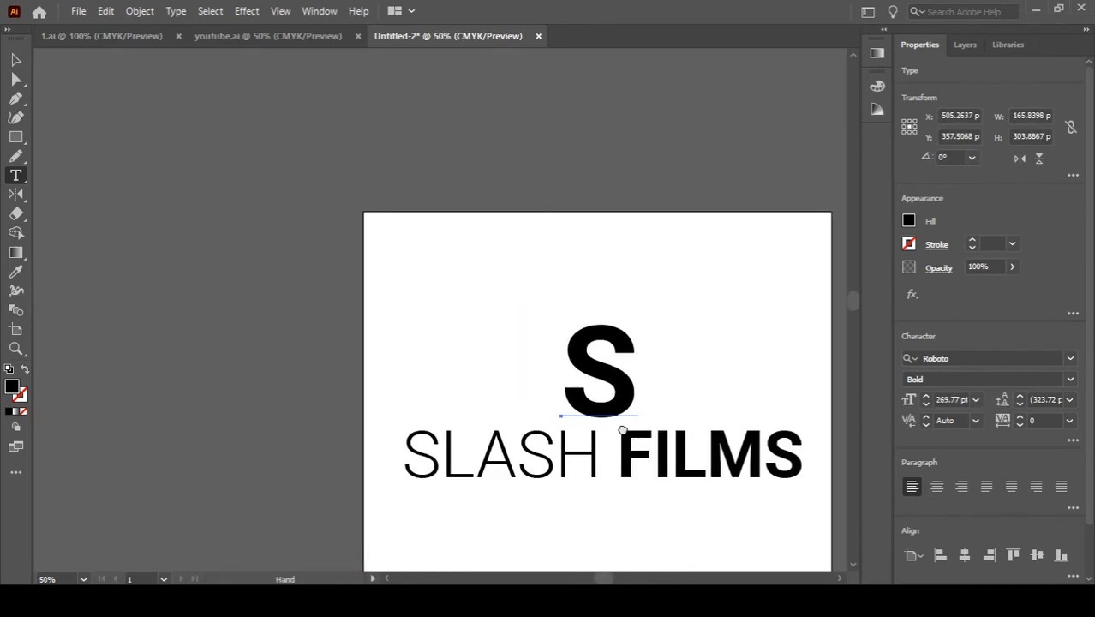
# - Move the large letter S up and slightly to the right, leaving a gap above the wordmark
pyautogui.moveTo(623, 430); pyautogui.dragTo(521, 378)
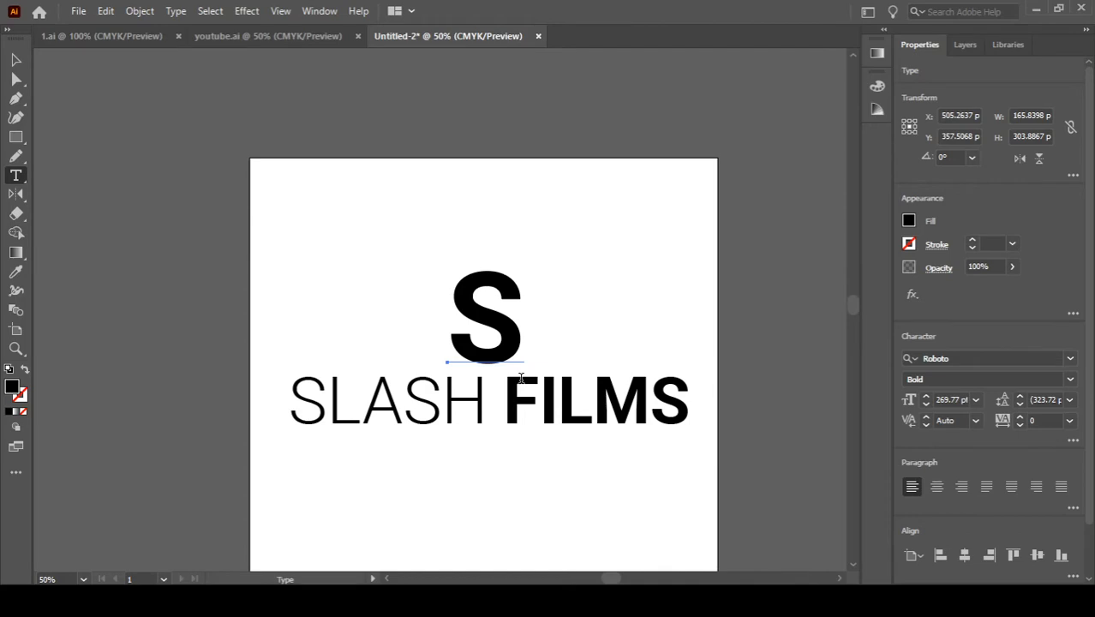
pyautogui.scroll(2, 507, 371)
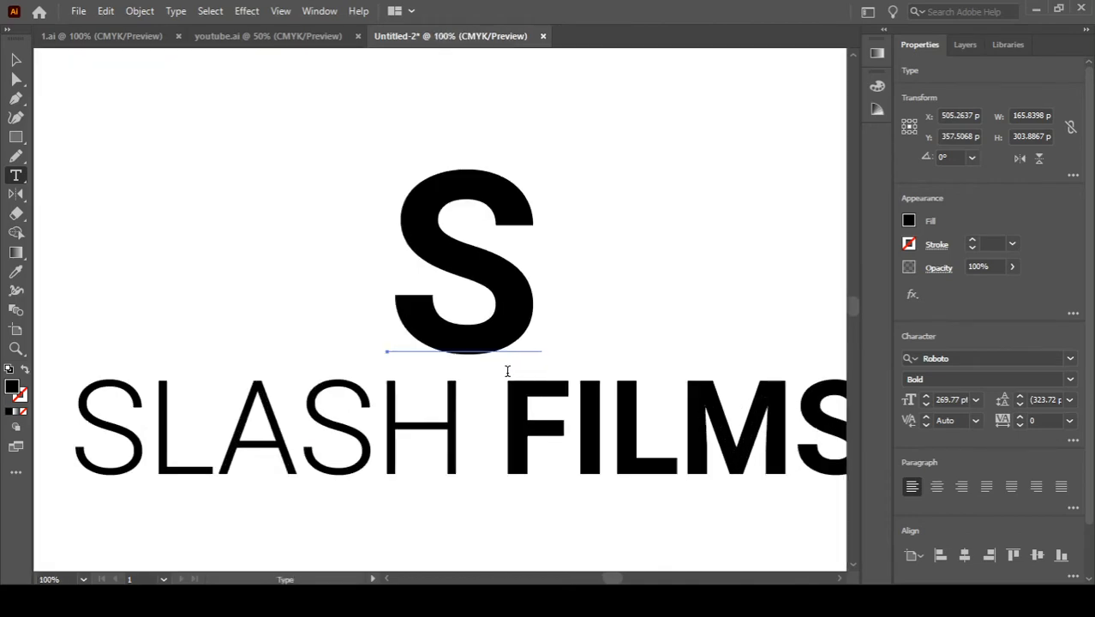
pyautogui.press('Escape')
pyautogui.moveTo(501, 335); pyautogui.dragTo(521, 285)
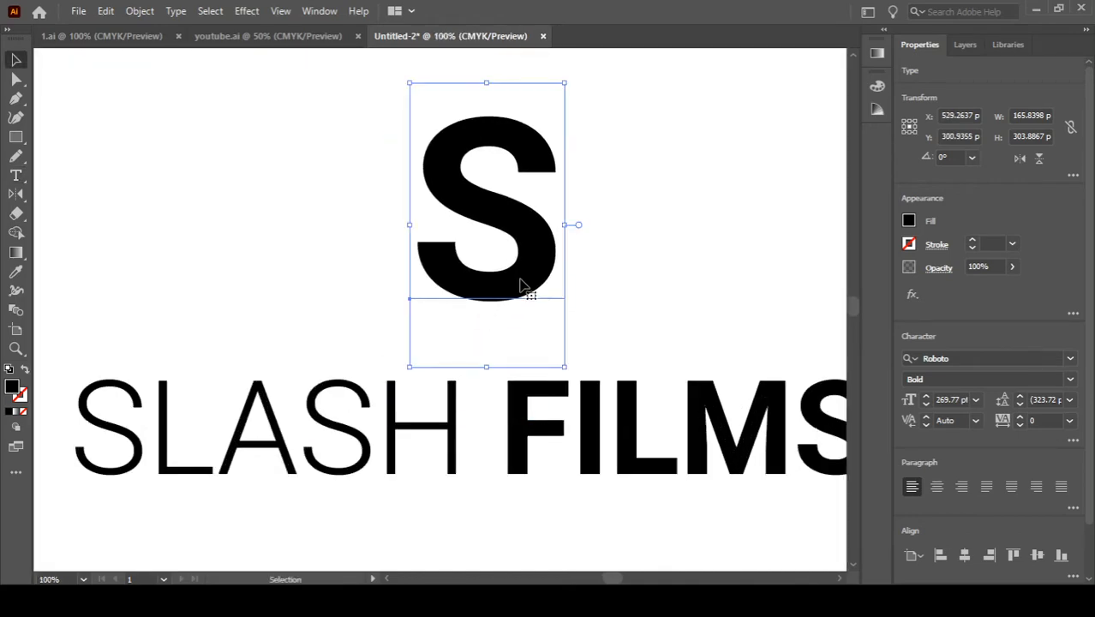
# - Change the font of the large letter S to Amiri Regular
pyautogui.press('t')
pyautogui.doubleClick(521, 282)
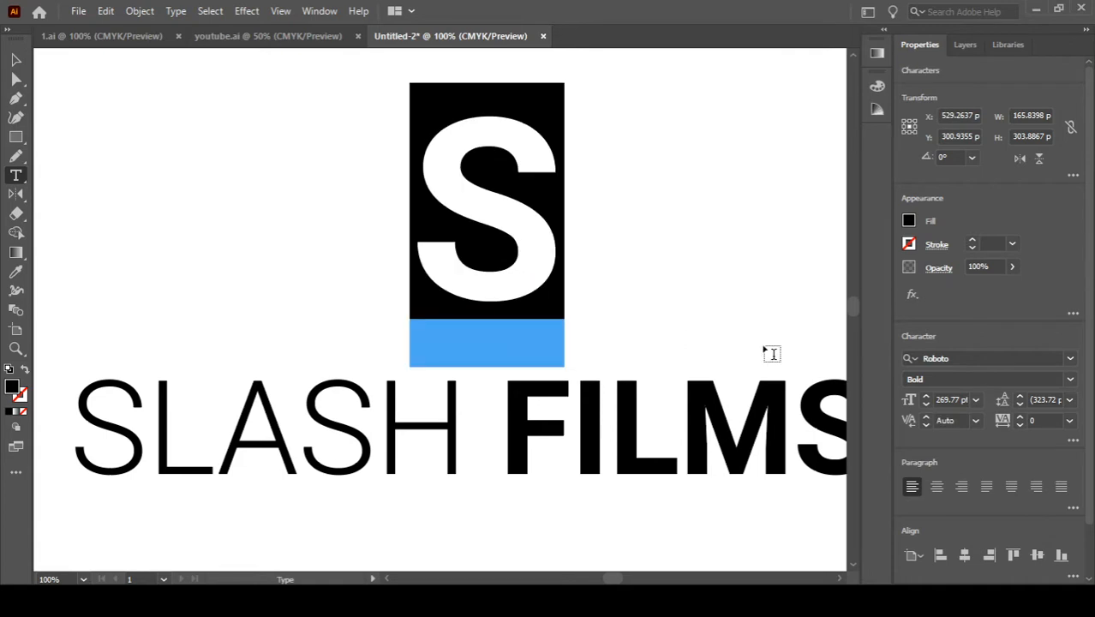
pyautogui.click(1012, 360)
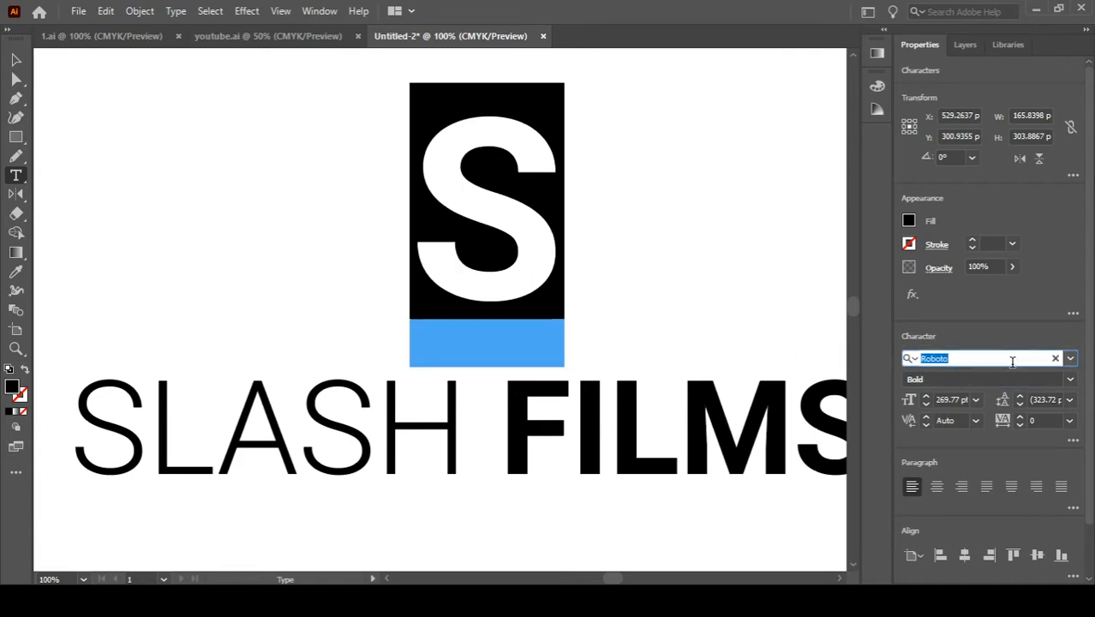
pyautogui.write('ami')
pyautogui.press('Return')
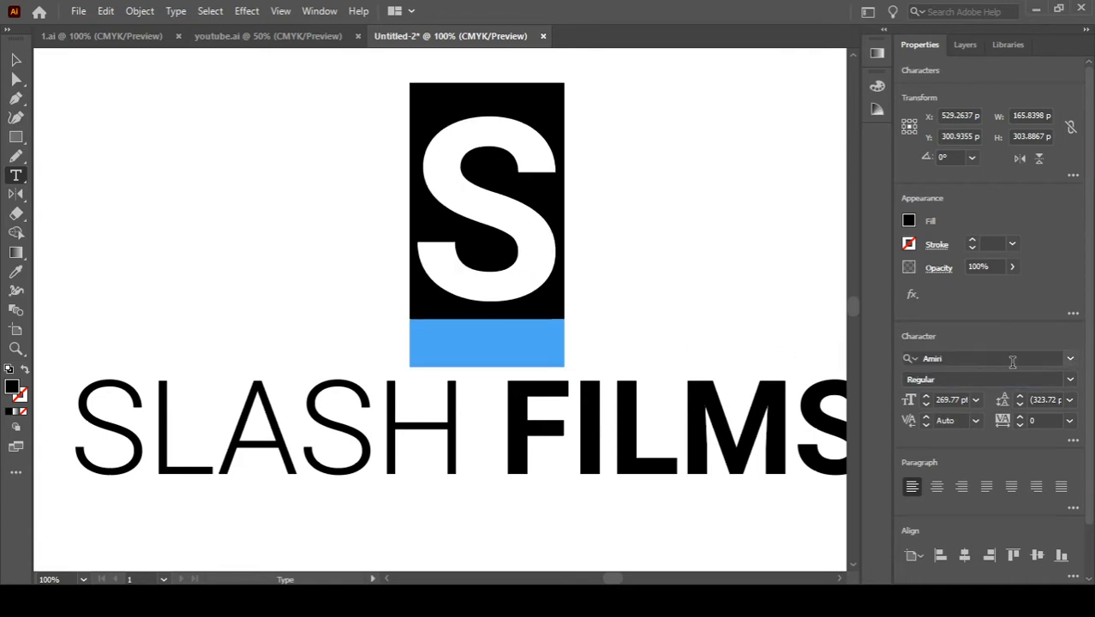
pyautogui.press('Escape')
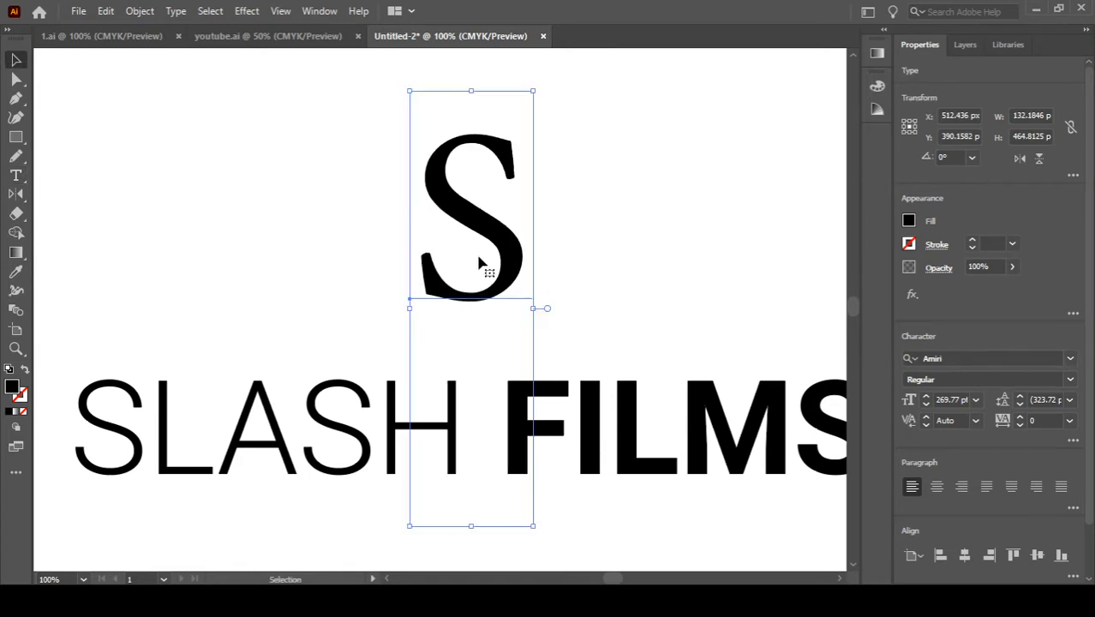
# - Scale the large Amiri letter S up to about 364 pt above the wordmark
pyautogui.moveTo(533, 91); pyautogui.dragTo(606, 175)
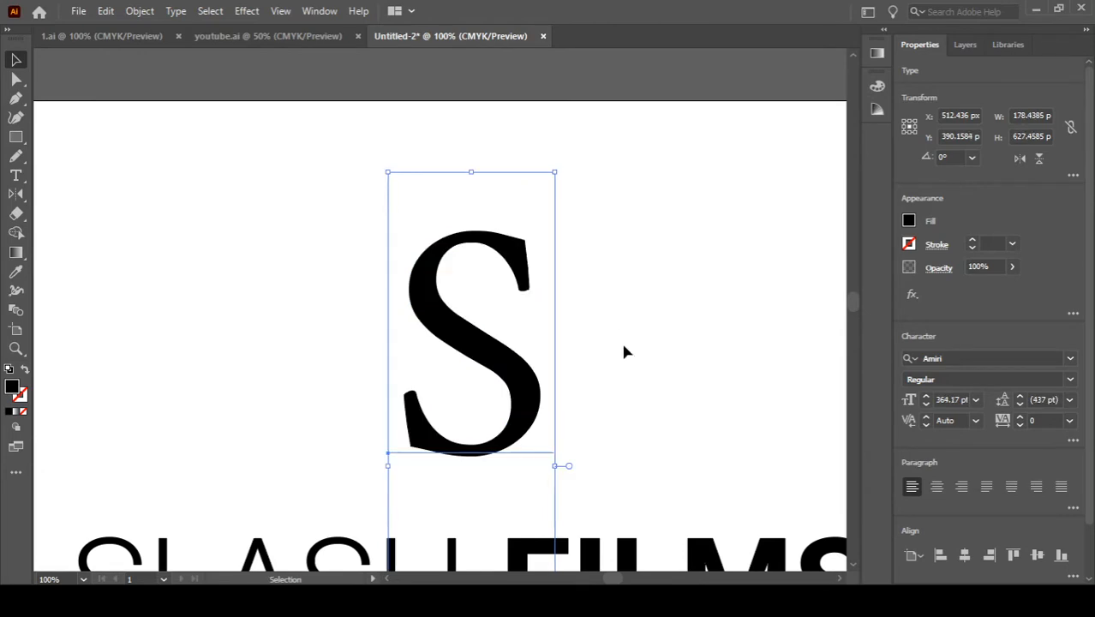
pyautogui.click(622, 341)
pyautogui.moveTo(590, 386); pyautogui.dragTo(558, 269)
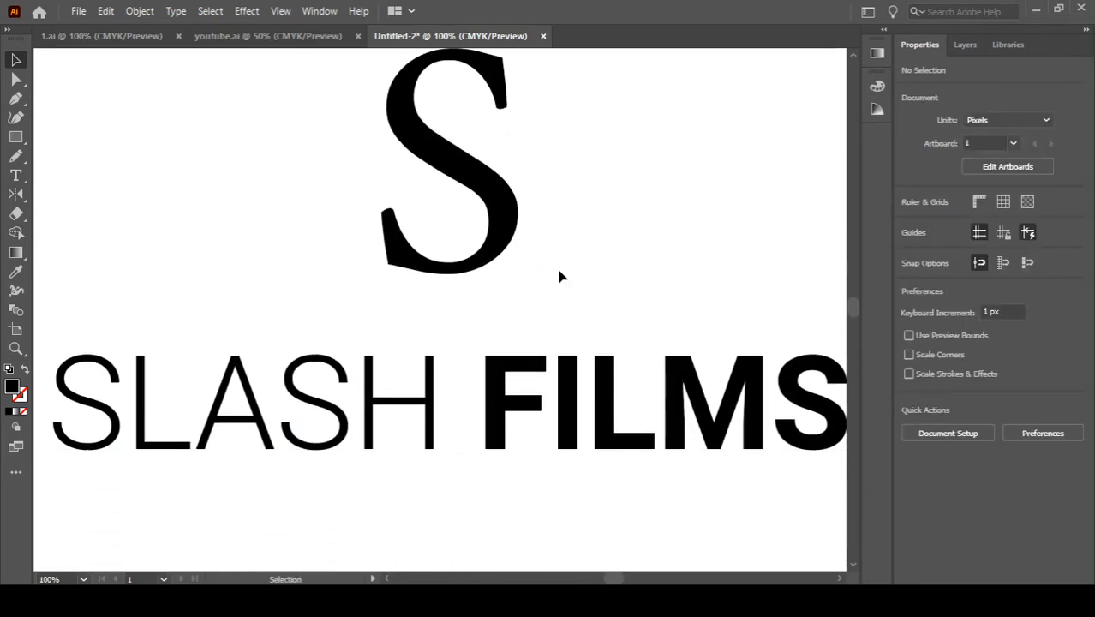
pyautogui.moveTo(543, 214); pyautogui.dragTo(577, 299)
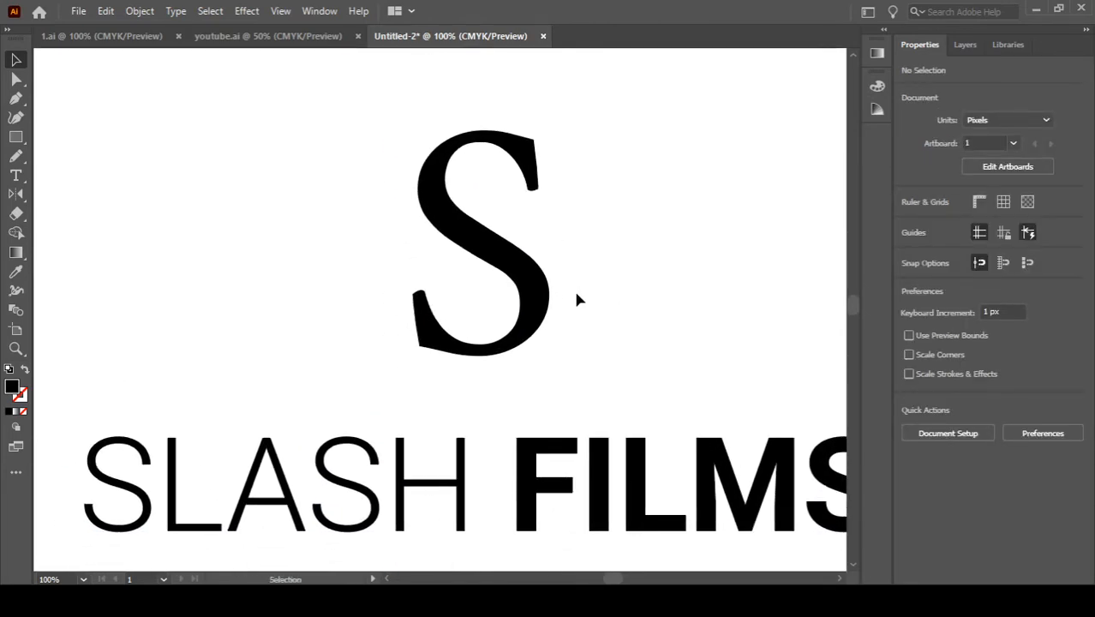
# - Draw a black circle over the lower bowl of the S and resize it to 144 px across, matching the bowl's position
pyautogui.press('l')
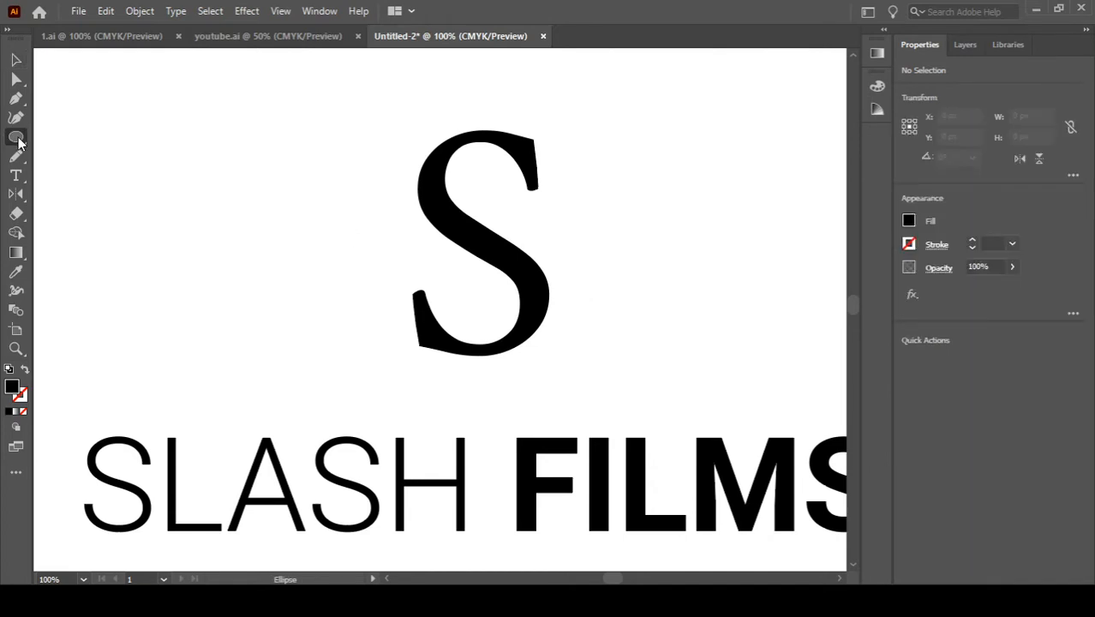
pyautogui.moveTo(476, 301); pyautogui.dragTo(549, 354)
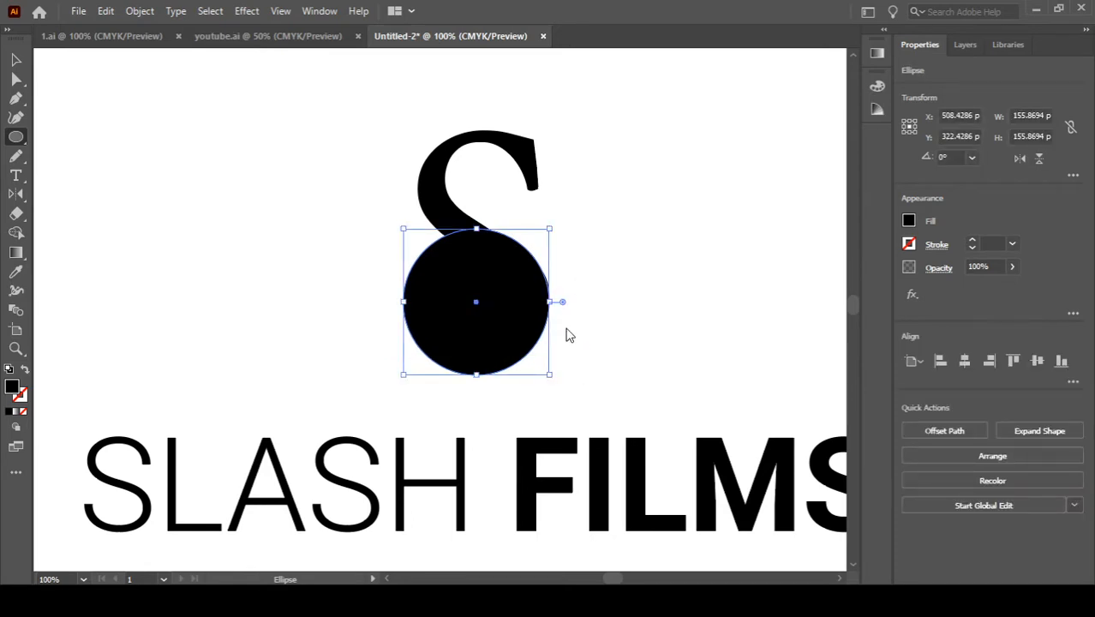
pyautogui.press('v')
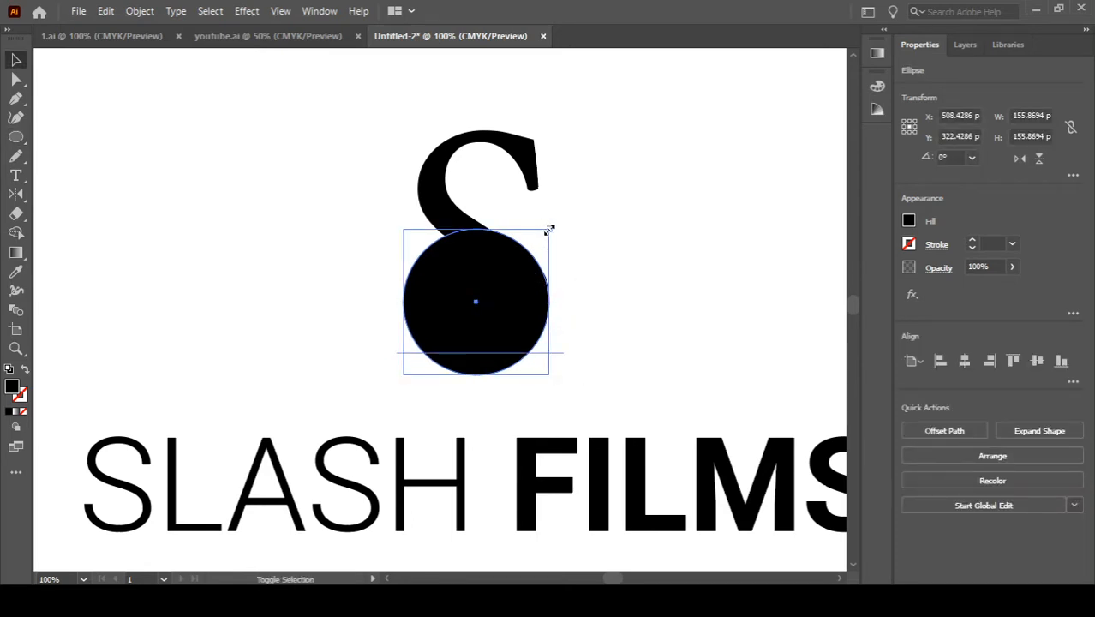
pyautogui.moveTo(547, 228); pyautogui.dragTo(545, 234)
pyautogui.moveTo(509, 328); pyautogui.dragTo(519, 328)
# - Check the finished logo in 1.ai for reference and delete the large Amiri letter S from the new document
pyautogui.click(420, 346)
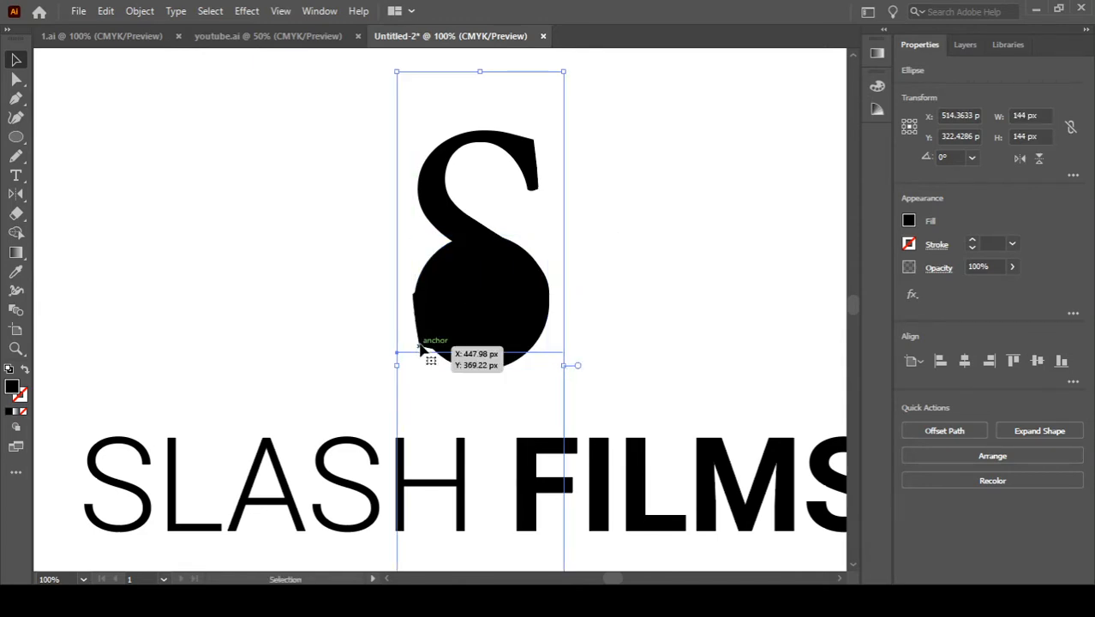
pyautogui.click(364, 342)
pyautogui.scroll(2, 369, 336)
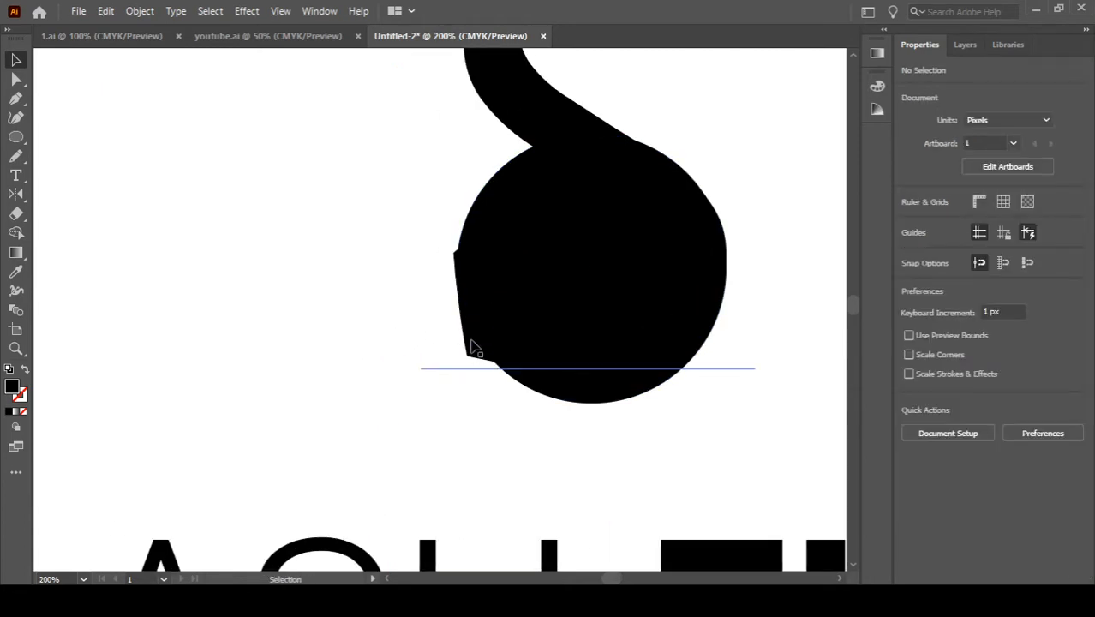
pyautogui.click(470, 353)
pyautogui.scroll(-3, 470, 353)
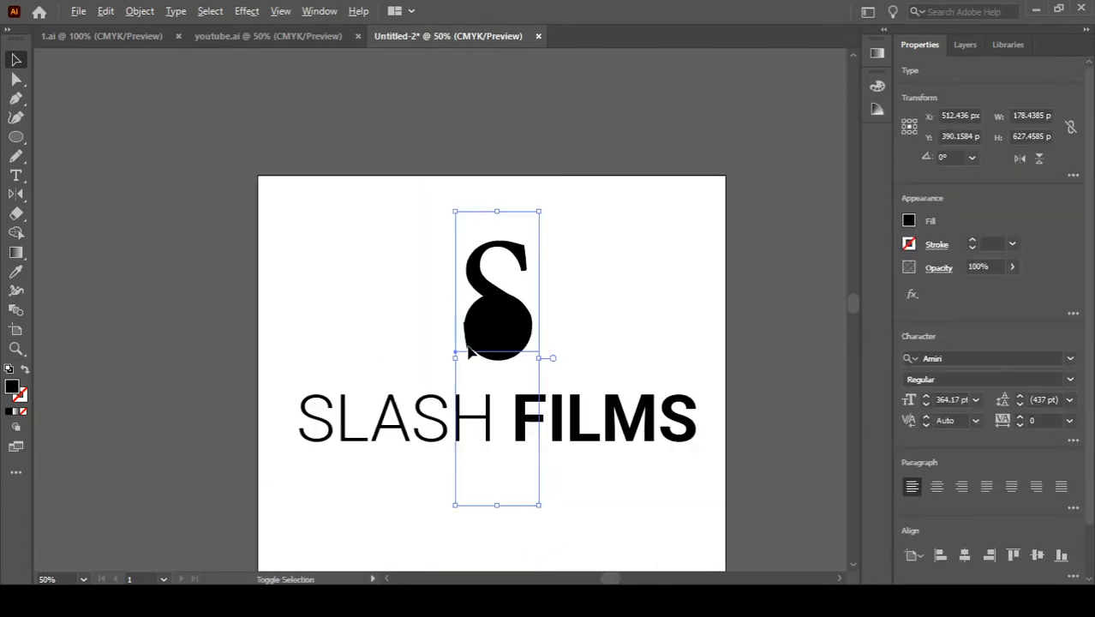
pyautogui.scroll(1, 470, 354)
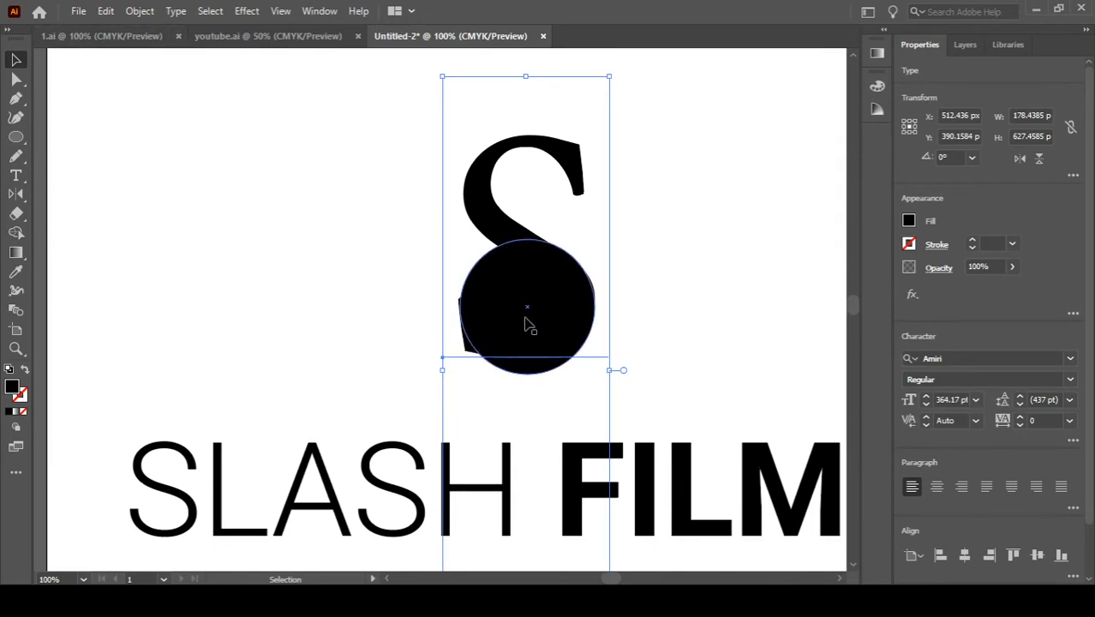
pyautogui.click(84, 37)
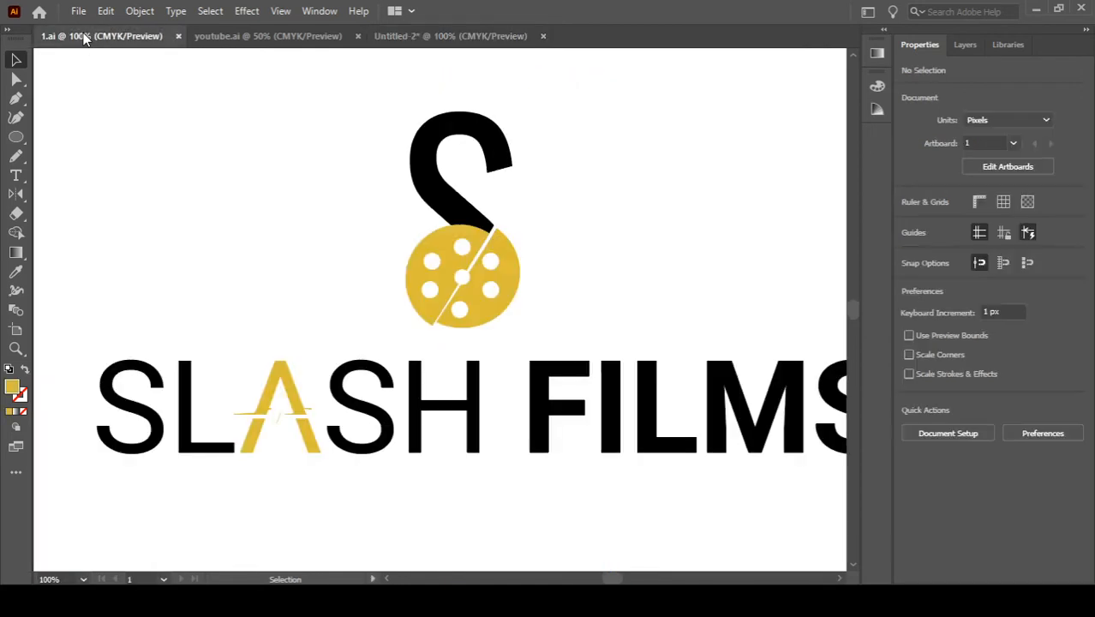
pyautogui.click(422, 36)
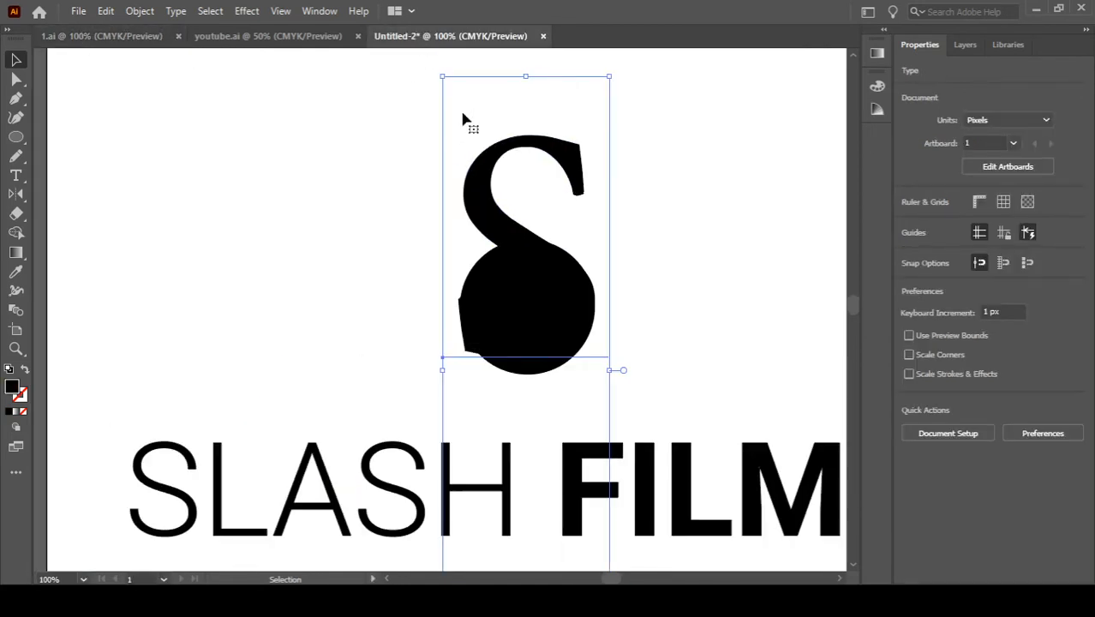
pyautogui.press('Delete')
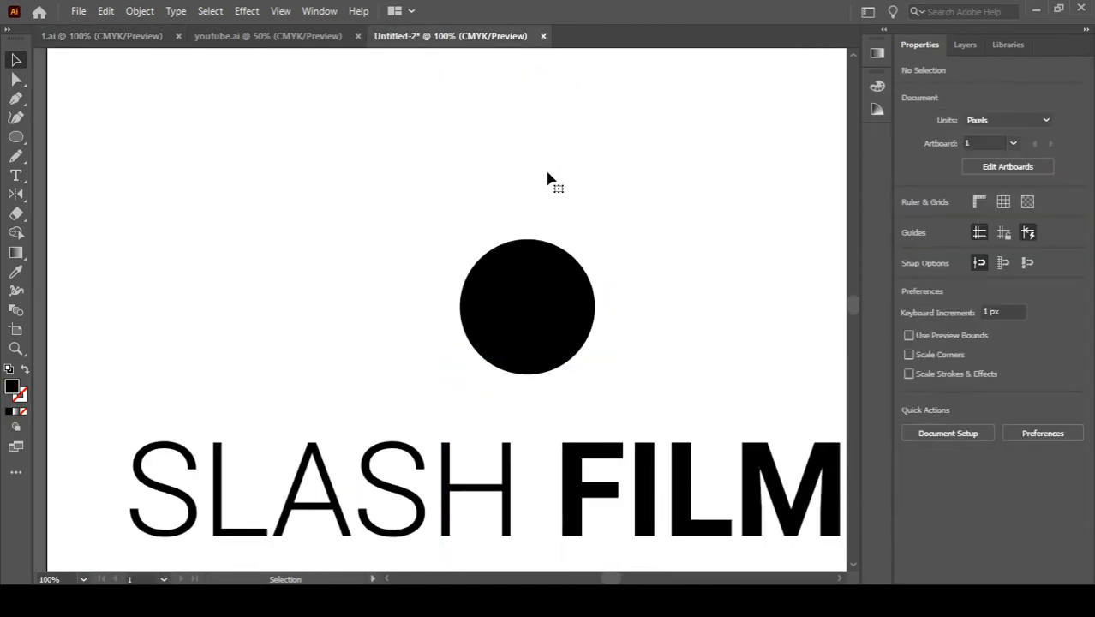
# - Add a new text letter S in Oswald Regular just above the black circle
pyautogui.press('t')
pyautogui.click(548, 217)
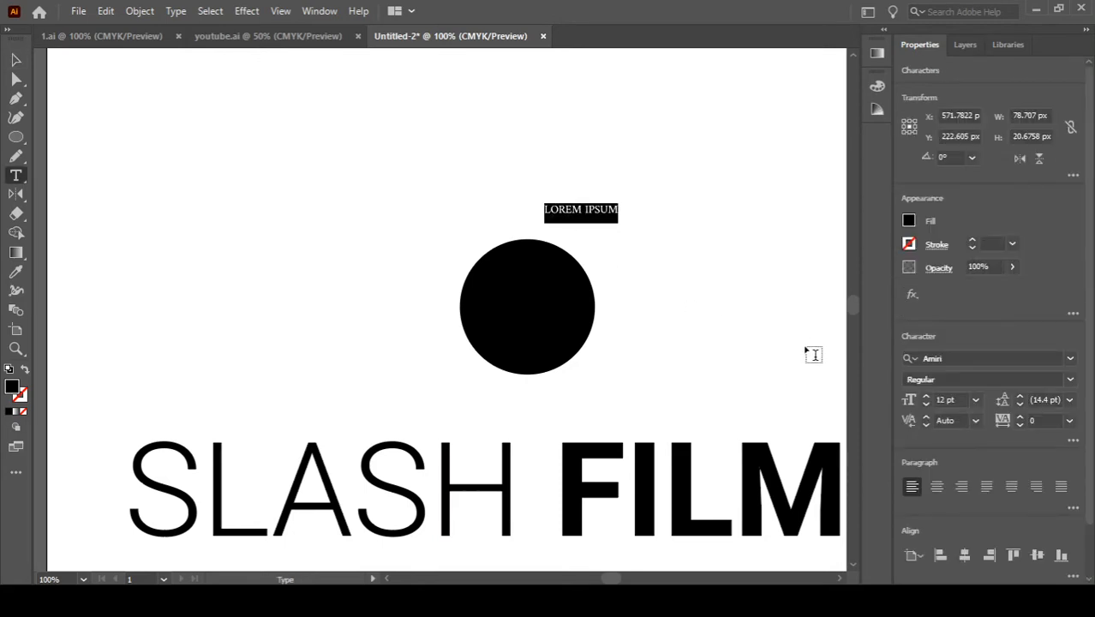
pyautogui.click(934, 358)
pyautogui.write('o')
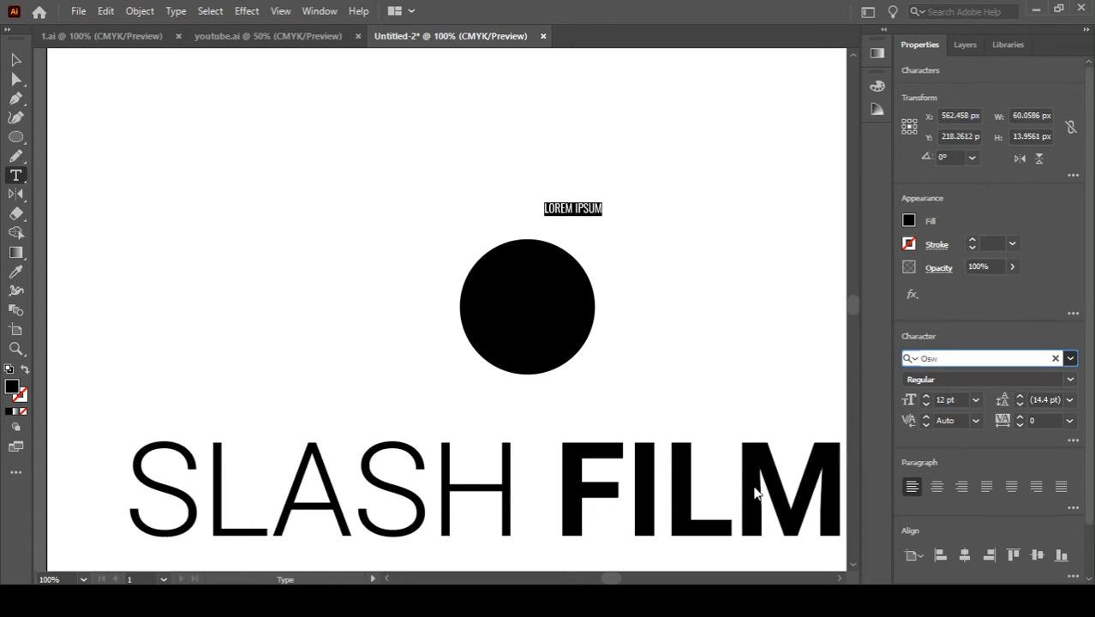
pyautogui.press('Return')
pyautogui.write('S')
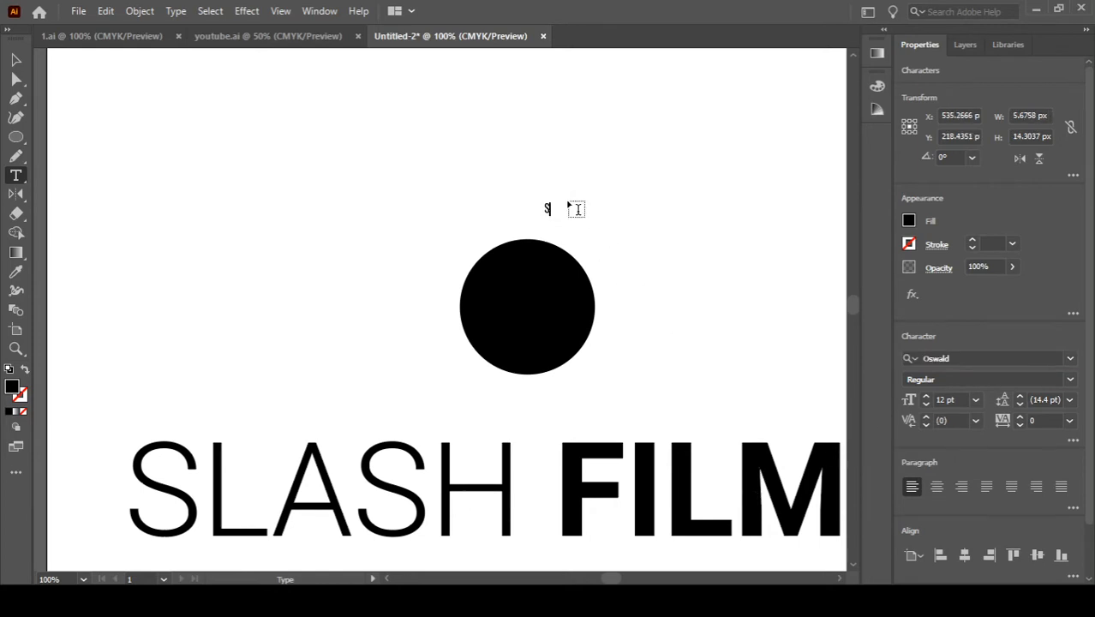
# - Scale the Oswald S up to about 358 pt and move it so its lower bowl covers the circle
pyautogui.moveTo(553, 215); pyautogui.dragTo(738, 545)
pyautogui.press('Escape')
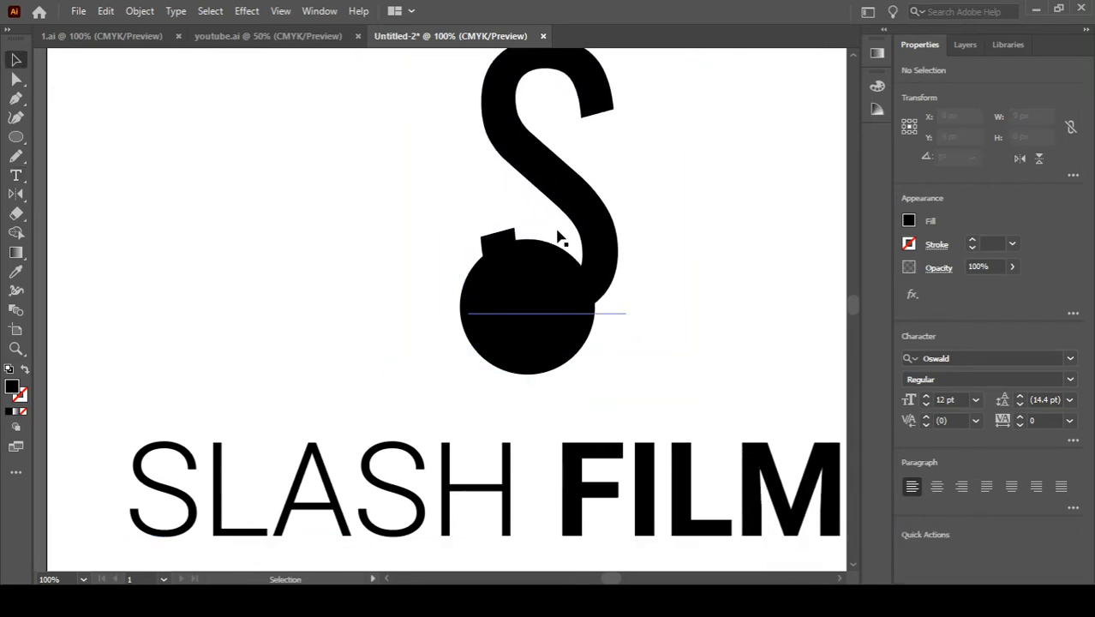
pyautogui.moveTo(588, 222); pyautogui.dragTo(570, 271)
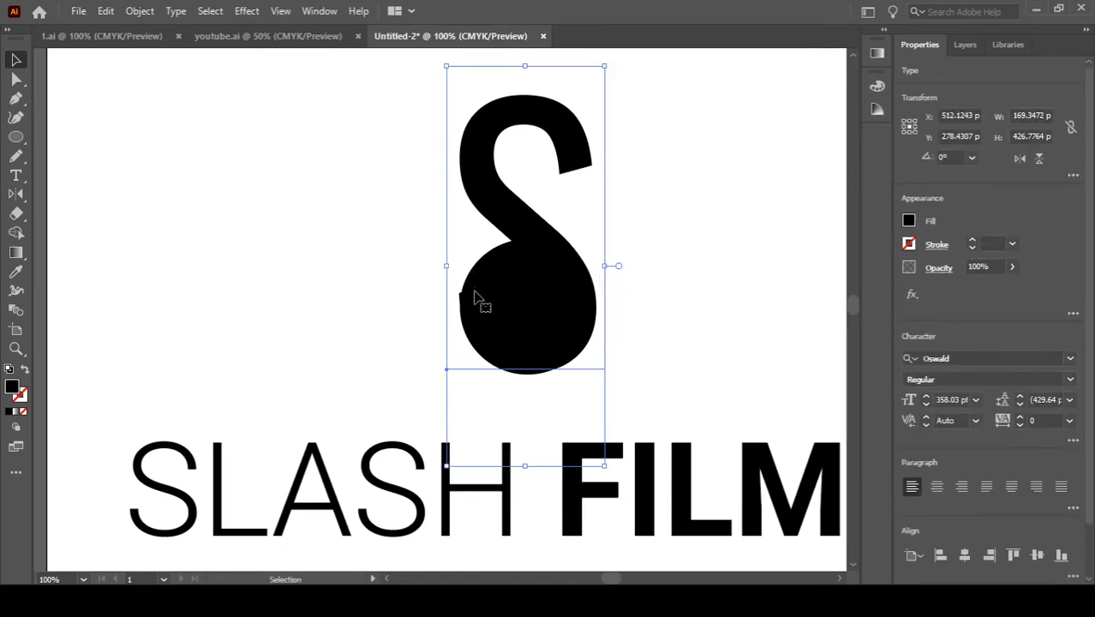
# - Move the S aside to compare it with the circle and place it back with its lower bowl over the circle
pyautogui.press('t')
pyautogui.doubleClick(503, 265)
pyautogui.press('Escape')
pyautogui.click(369, 271)
pyautogui.moveTo(531, 230); pyautogui.dragTo(612, 234)
pyautogui.click(499, 312)
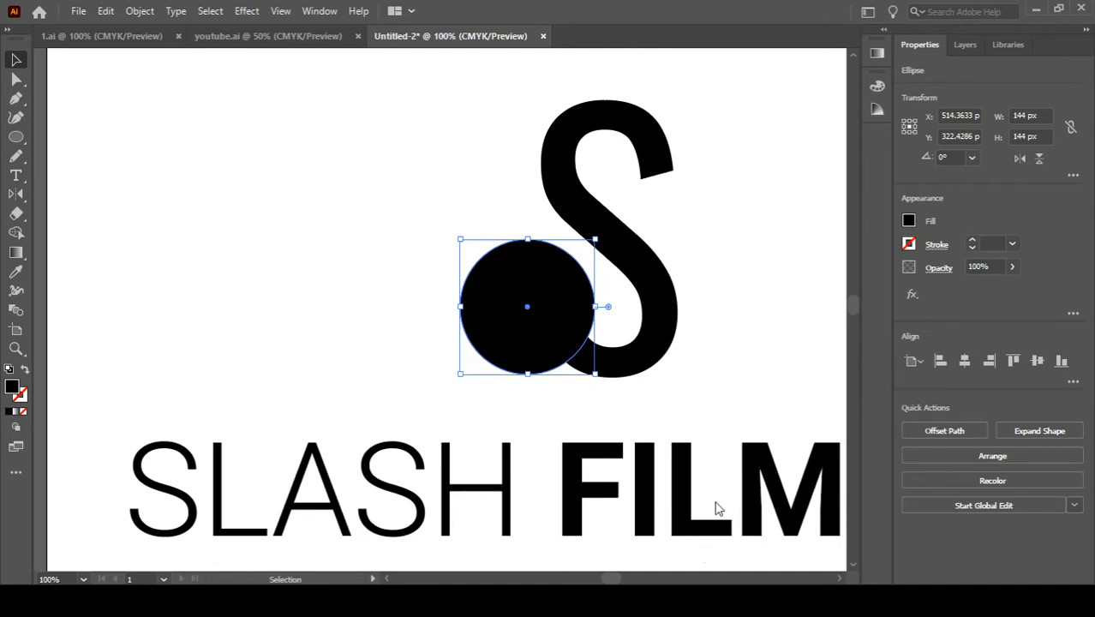
pyautogui.click(708, 306)
pyautogui.moveTo(668, 315); pyautogui.dragTo(573, 322)
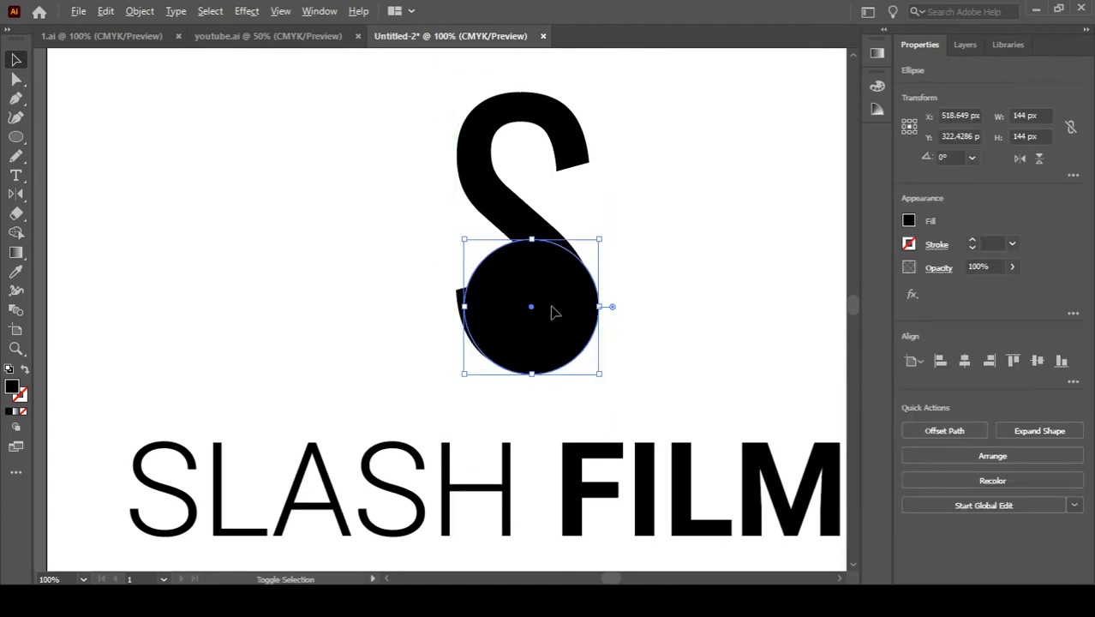
# - Nudge the black circle so its edge follows the right and lower curve of the S
pyautogui.scroll(3, 499, 306)
pyautogui.moveTo(650, 329); pyautogui.dragTo(628, 325)
pyautogui.moveTo(635, 317); pyautogui.dragTo(641, 317)
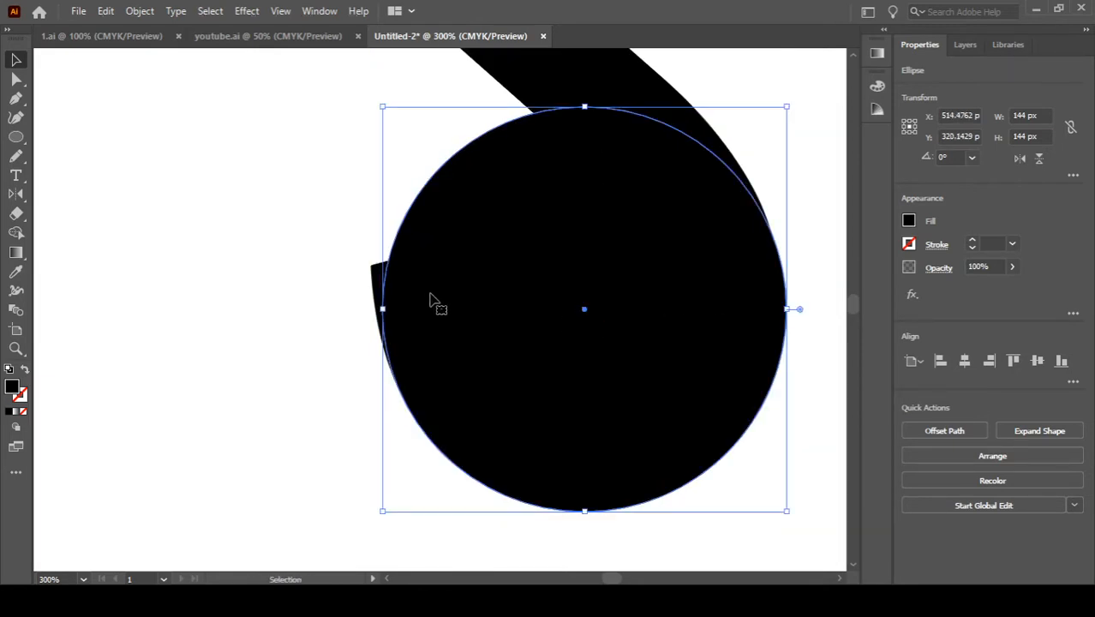
# - Convert the large Oswald letter S to outlines
pyautogui.click(323, 293)
pyautogui.click(368, 277)
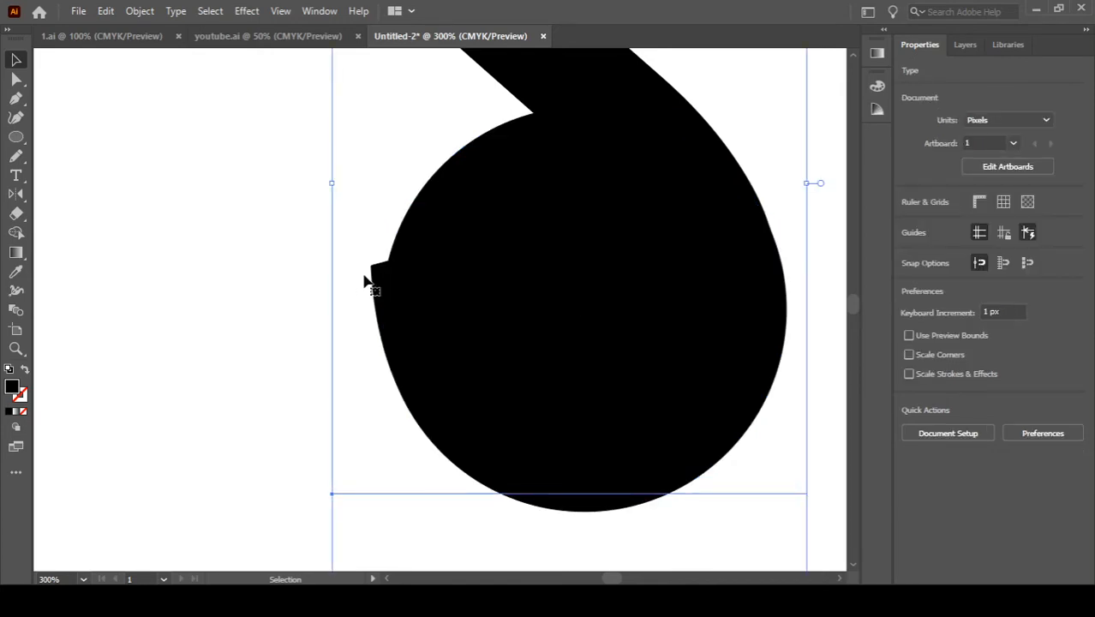
pyautogui.keyDown('alt'); pyautogui.scroll(-5, 365, 283); pyautogui.keyUp('alt')
pyautogui.keyDown('alt'); pyautogui.scroll(3, 365, 283); pyautogui.keyUp('alt')
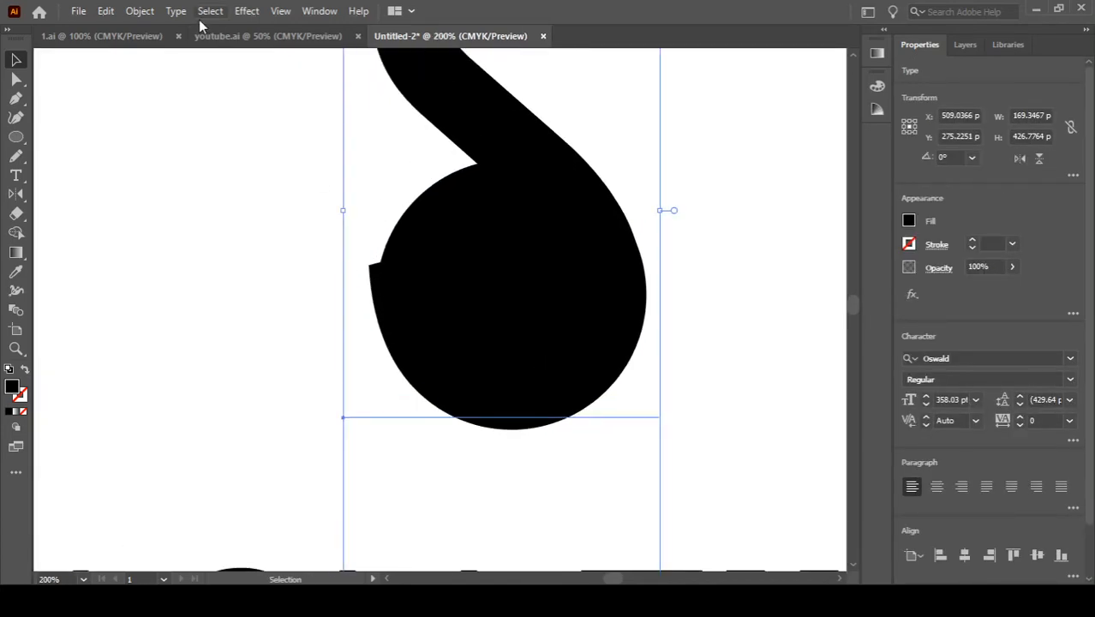
pyautogui.click(248, 274)
pyautogui.click(532, 135)
pyautogui.hotkey('ctrl', 'shift', 'o')
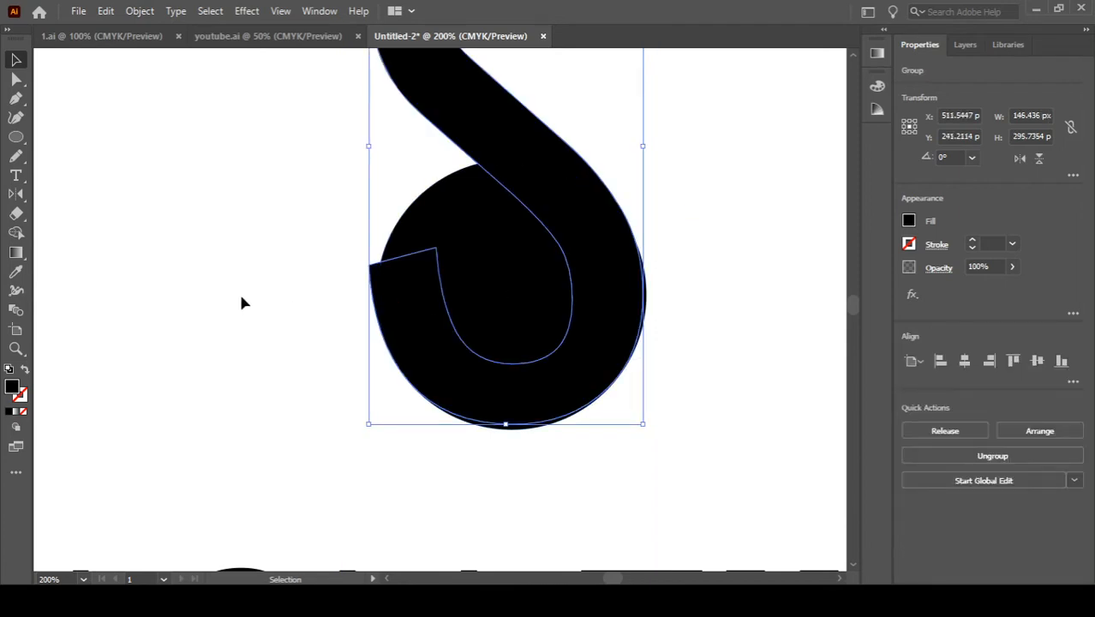
# - Move the outer corner anchor of the S's lower end inward so the protruding tip is hidden within the circle
pyautogui.click(240, 296)
pyautogui.keyDown('alt'); pyautogui.scroll(3, 364, 294); pyautogui.keyUp('alt')
pyautogui.click(381, 231)
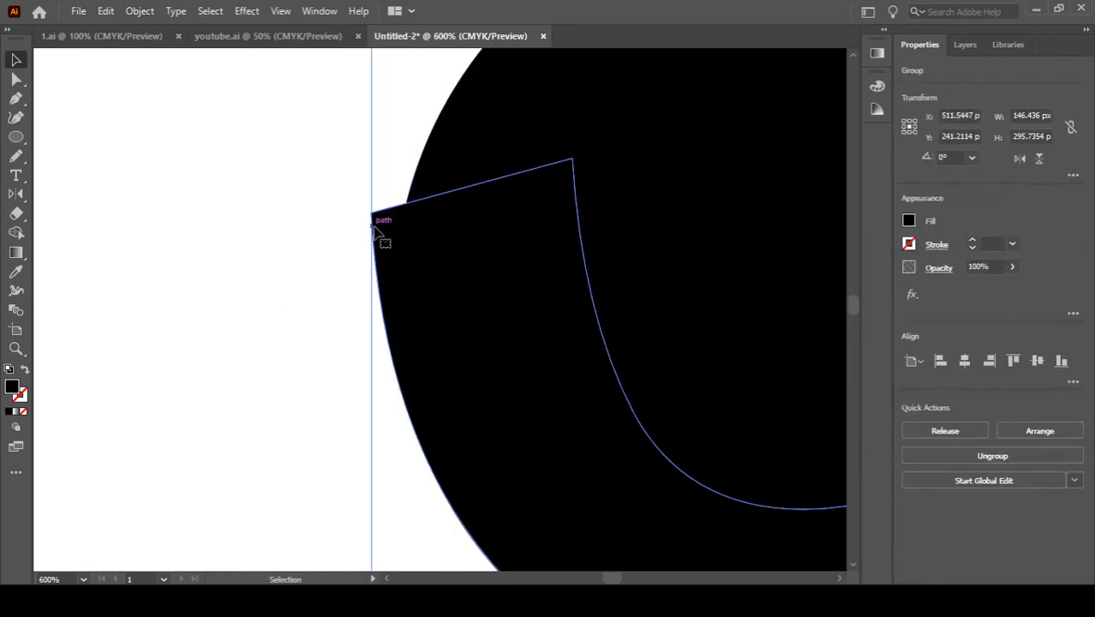
pyautogui.keyDown('alt'); pyautogui.scroll(4, 363, 214); pyautogui.keyUp('alt')
pyautogui.press('a')
pyautogui.moveTo(405, 169)
pyautogui.mouseDown()
pyautogui.moveTo(492, 160)
pyautogui.moveTo(405, 168)
pyautogui.mouseUp()
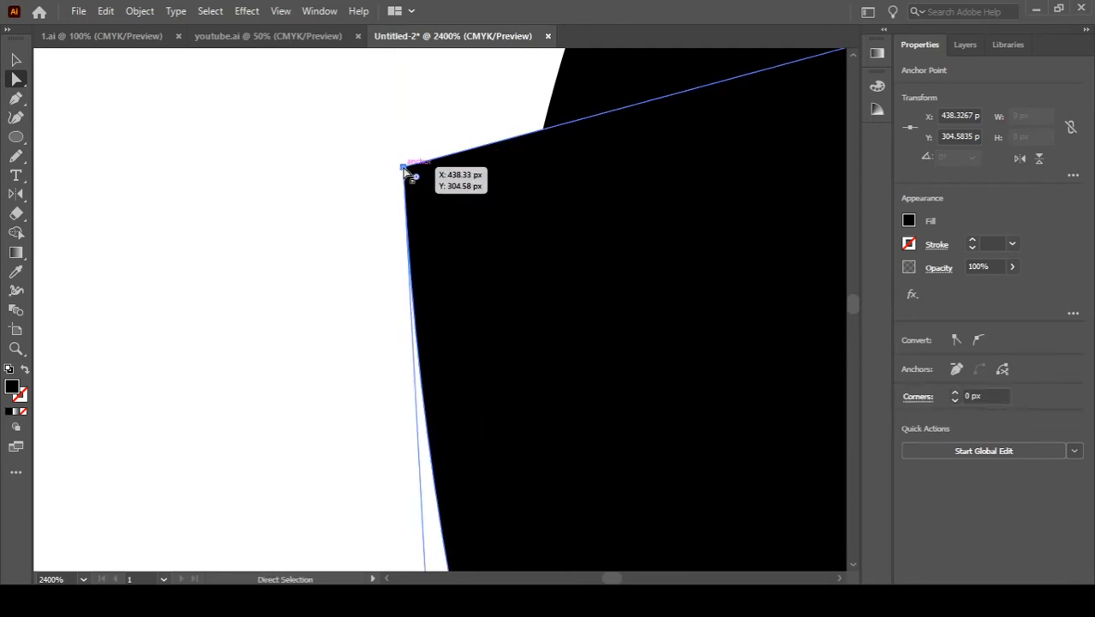
pyautogui.moveTo(404, 169); pyautogui.dragTo(543, 151)
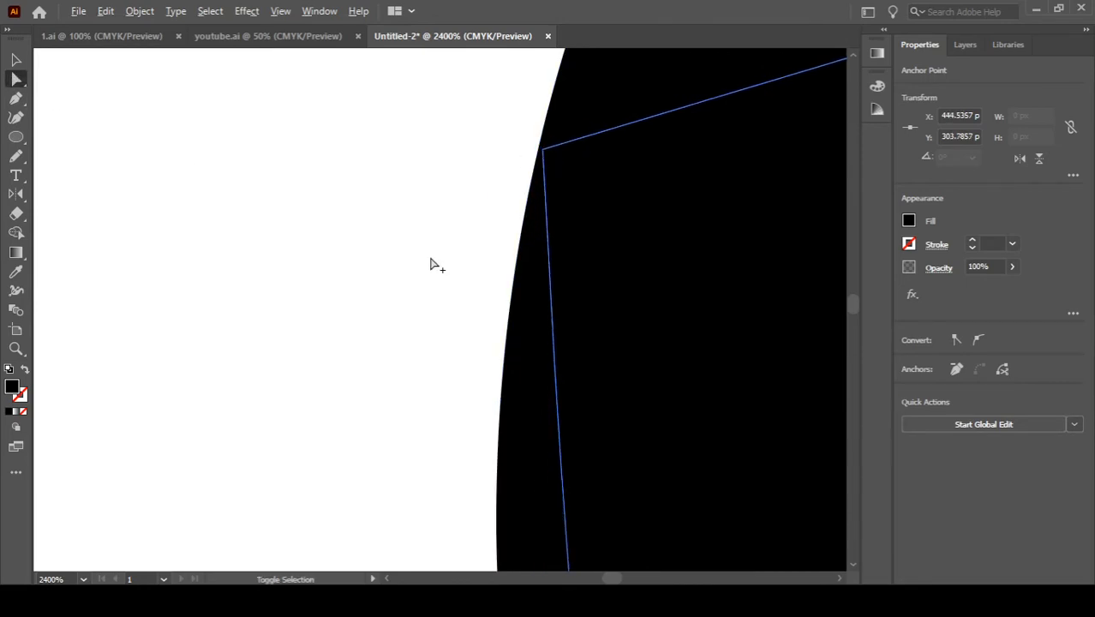
pyautogui.scroll(-7, 555, 361)
pyautogui.moveTo(696, 398); pyautogui.dragTo(495, 305)
pyautogui.press('v')
pyautogui.click(647, 355)
pyautogui.click(578, 309)
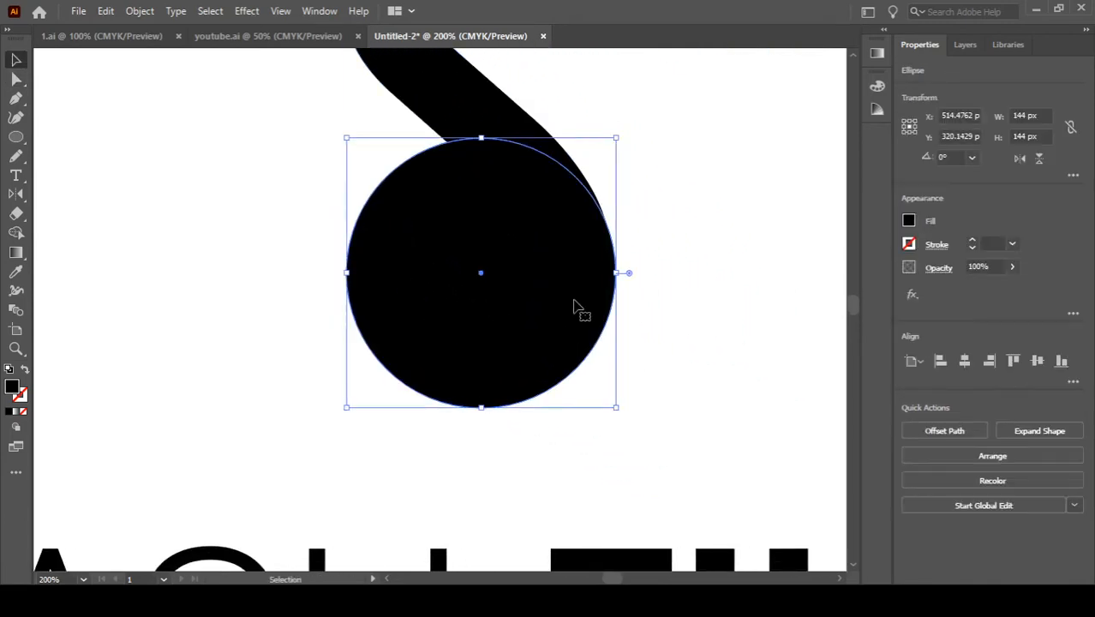
pyautogui.click(666, 293)
# - Draw a small circle about 33 px across in the upper right of the black circle and fill it white
pyautogui.press('l')
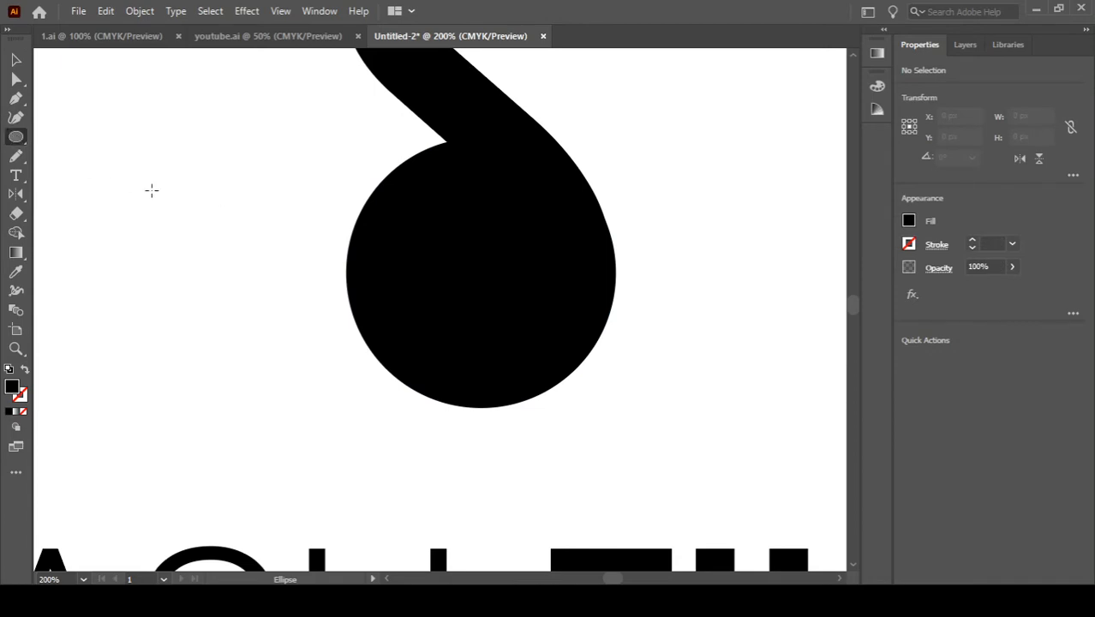
pyautogui.moveTo(526, 205); pyautogui.dragTo(559, 234)
pyautogui.press('v')
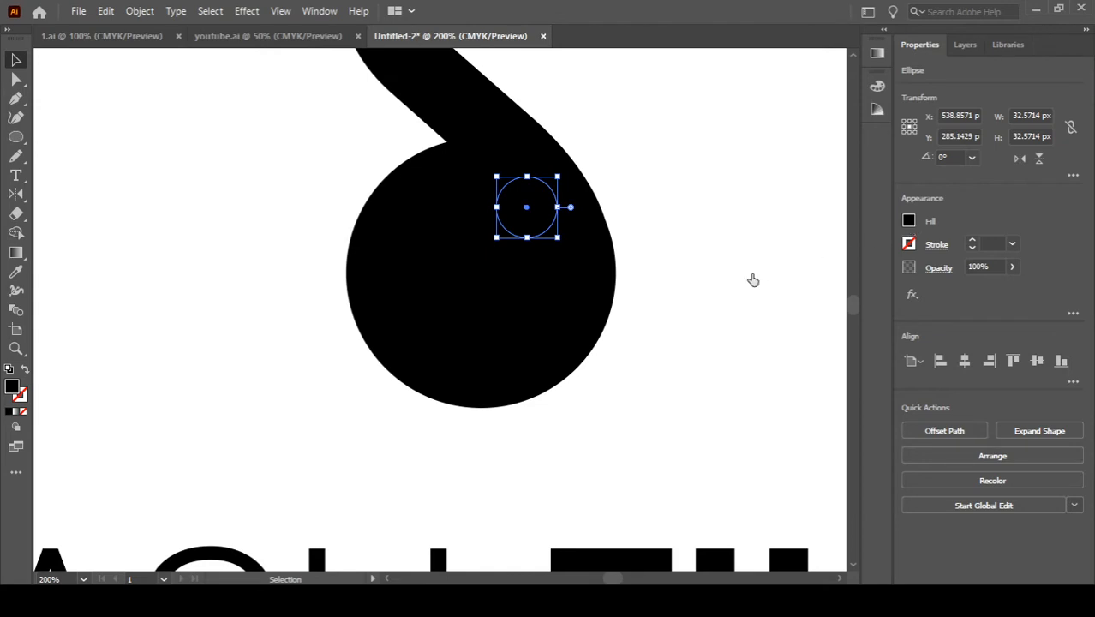
pyautogui.press('d')
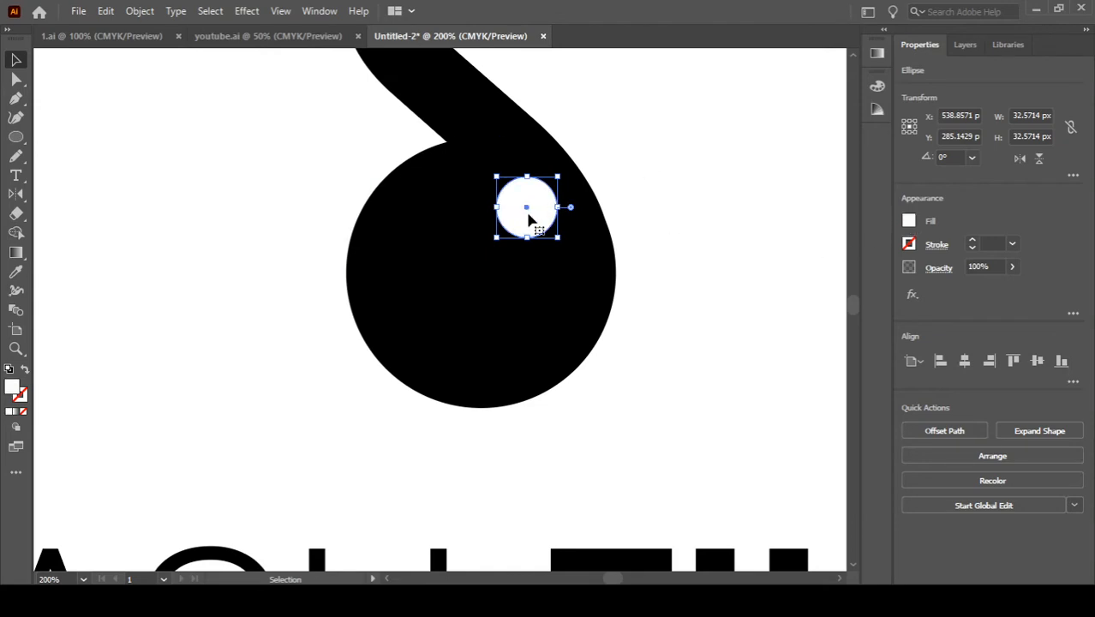
# - Duplicate the small white circle to form a ring of five evenly spaced holes inside the black circle
pyautogui.moveTo(526, 223); pyautogui.dragTo(580, 296)
pyautogui.moveTo(553, 227)
pyautogui.mouseDown()
pyautogui.moveTo(552, 211)
pyautogui.moveTo(558, 219)
pyautogui.mouseUp()
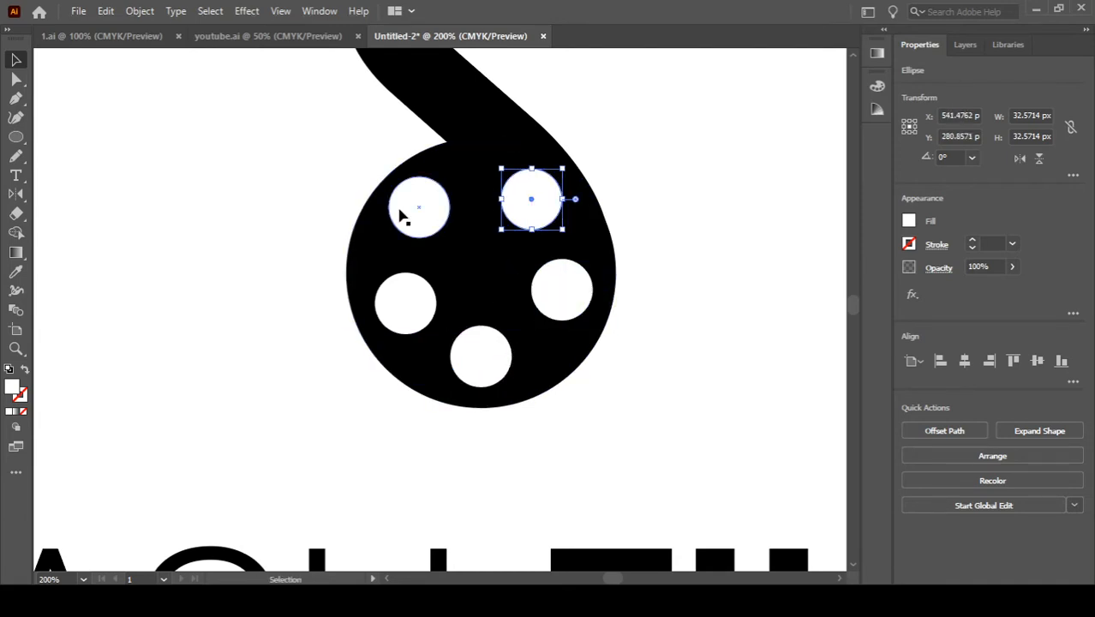
pyautogui.moveTo(401, 212)
pyautogui.mouseDown()
pyautogui.moveTo(420, 204)
pyautogui.moveTo(412, 208)
pyautogui.mouseUp()
pyautogui.moveTo(418, 311); pyautogui.dragTo(410, 303)
pyautogui.click(699, 318)
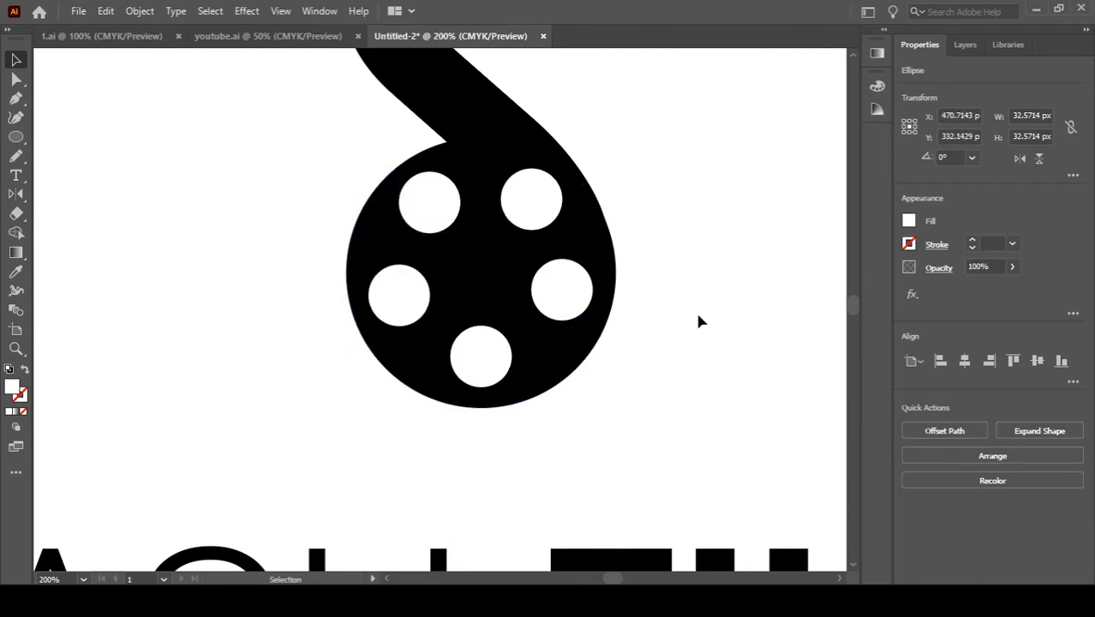
# - Copy one of the white holes to the centre of the black circle
pyautogui.click(562, 299)
pyautogui.moveTo(564, 297); pyautogui.dragTo(482, 283)
pyautogui.click(605, 415)
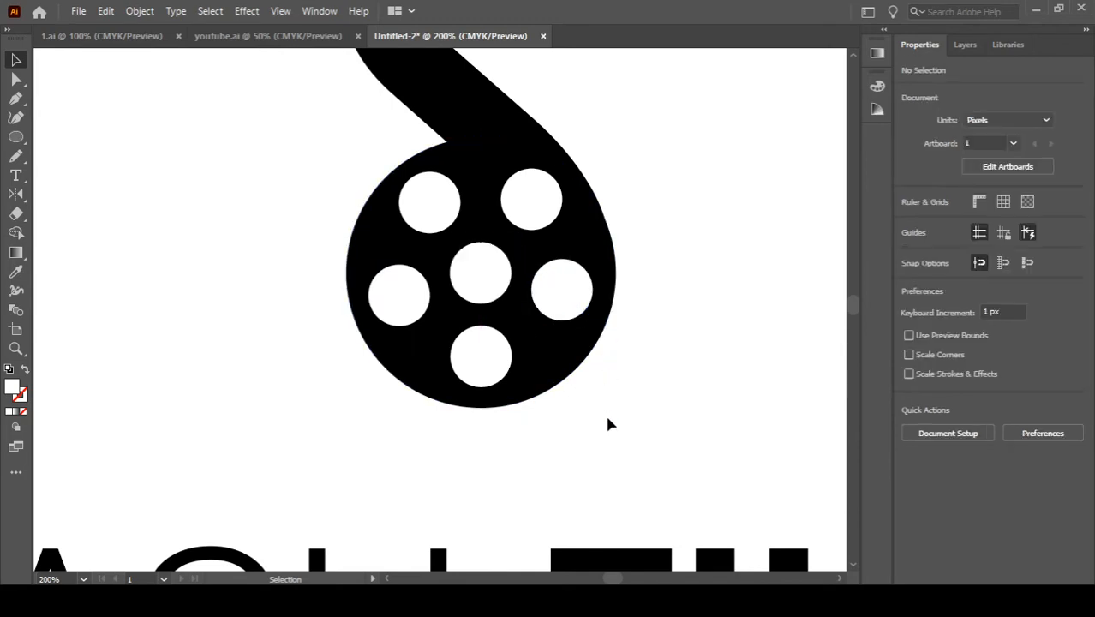
# - Shrink the reel's centre hole about its centre to about 22 px across
pyautogui.click(502, 263)
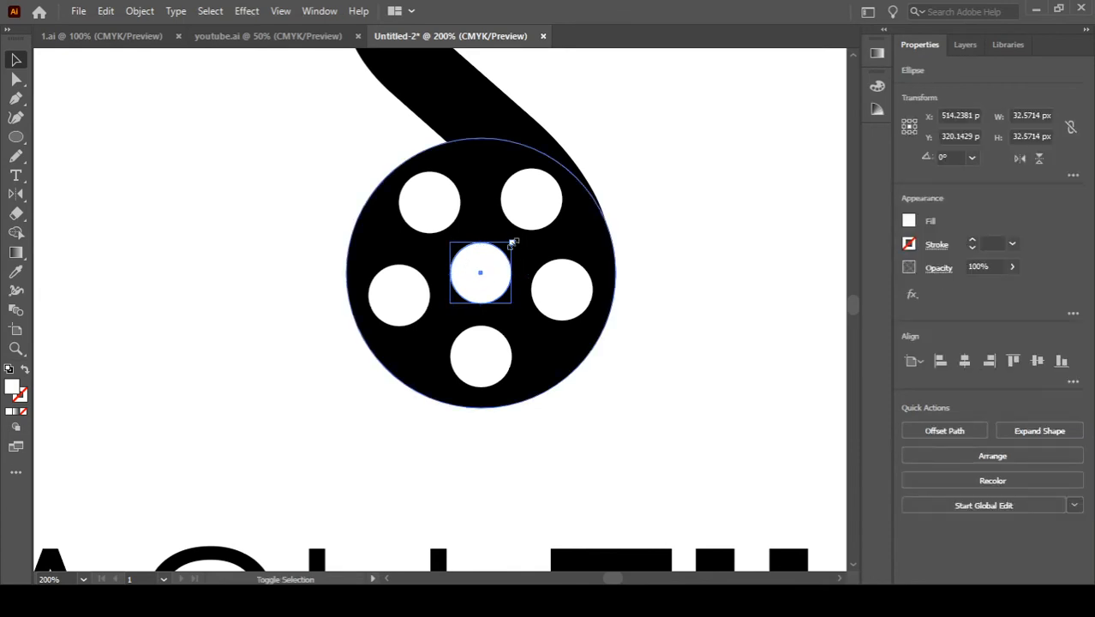
pyautogui.moveTo(513, 242); pyautogui.dragTo(502, 252)
pyautogui.click(628, 444)
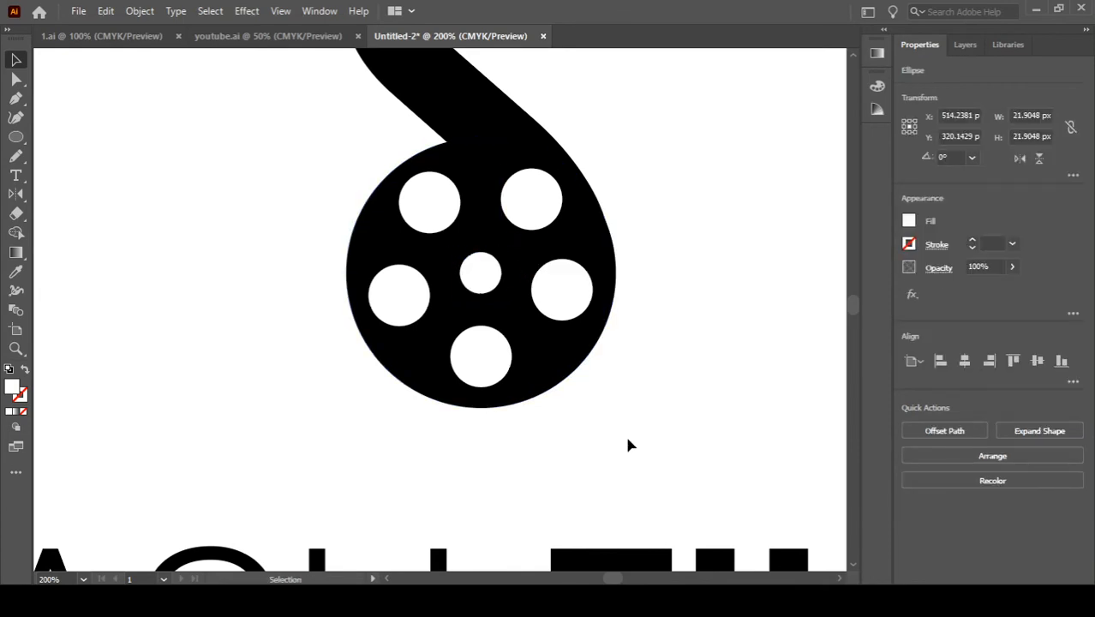
# - Draw a thin vertical white rectangle about 8 px wide and 166 px tall across the reel
pyautogui.scroll(-2, 604, 377)
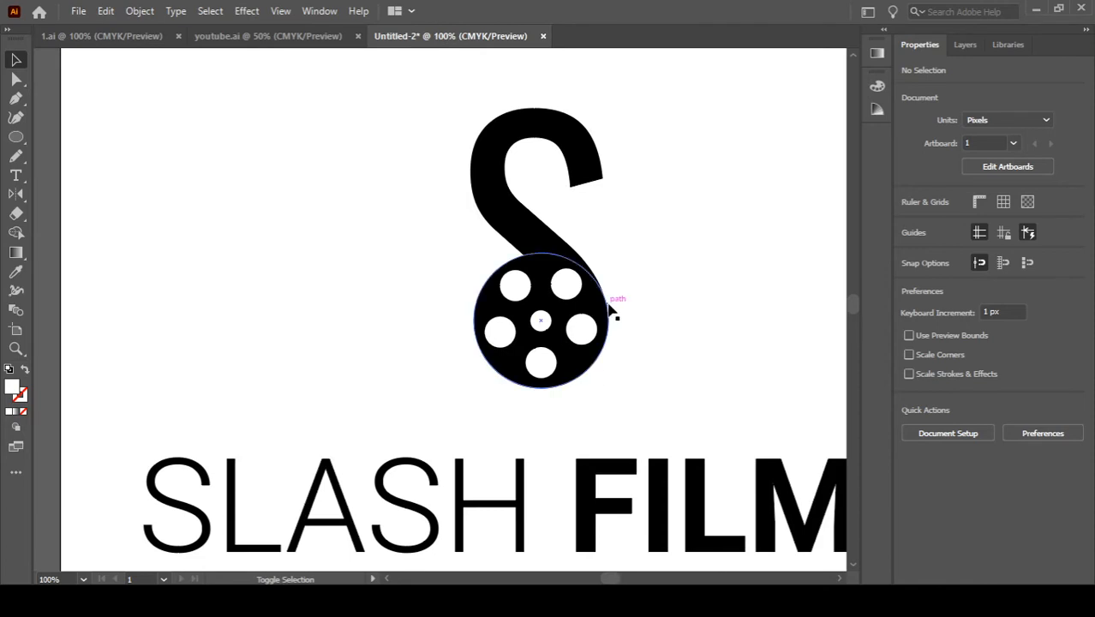
pyautogui.scroll(2, 610, 310)
pyautogui.moveTo(450, 423); pyautogui.dragTo(498, 385)
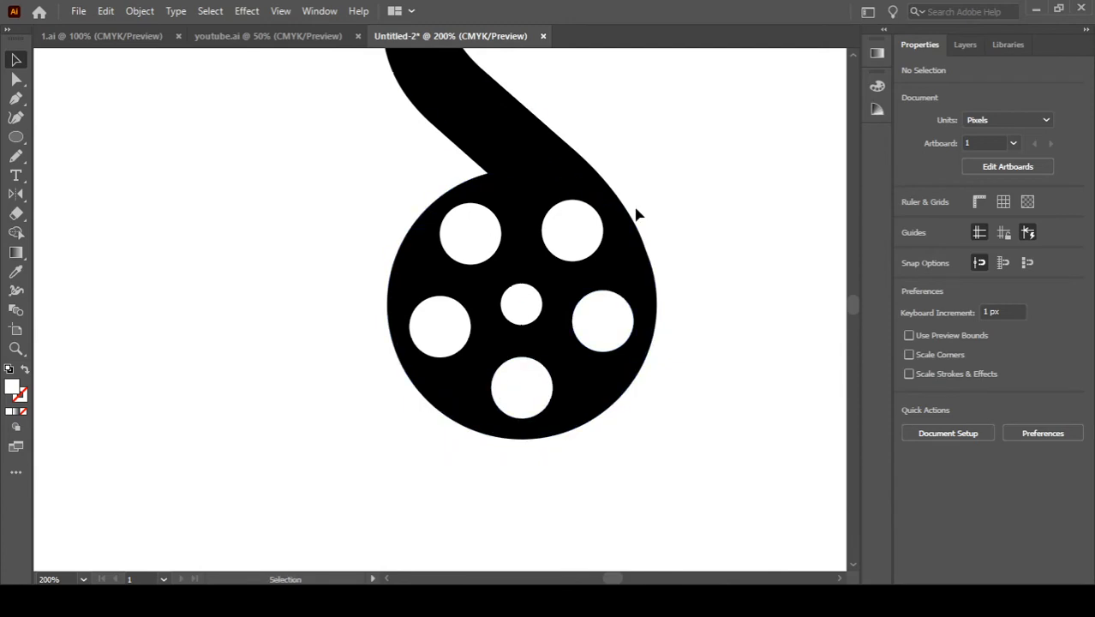
pyautogui.press('m')
pyautogui.moveTo(613, 149); pyautogui.dragTo(597, 458)
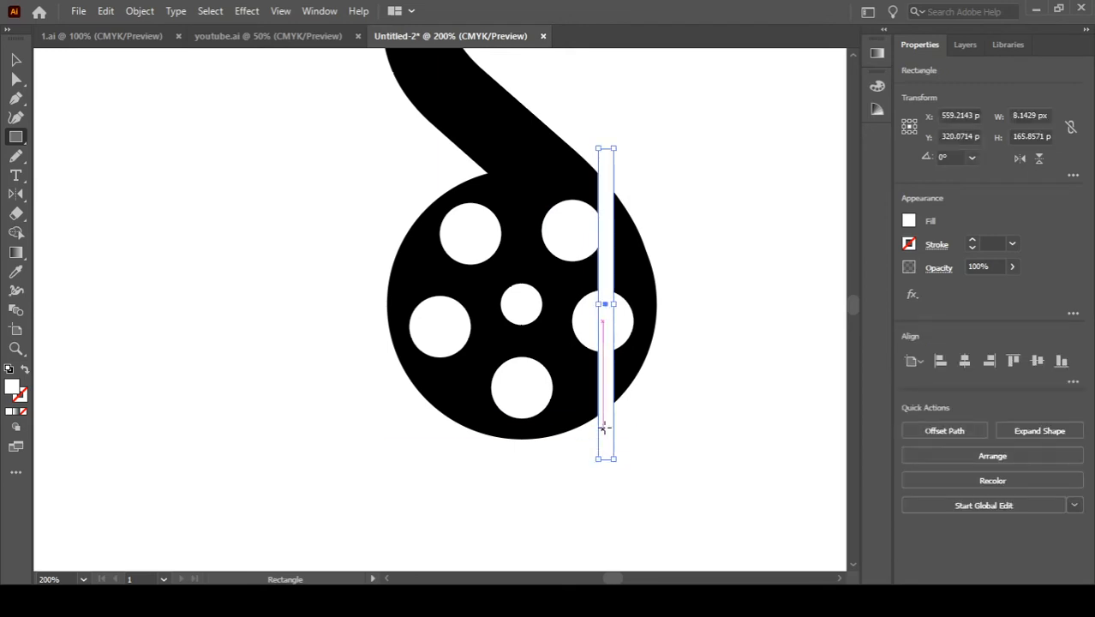
# - Move the white strip over the reel's centre and rotate it to about 327° so it runs diagonally through the centre and upper-right holes
pyautogui.press('v')
pyautogui.moveTo(612, 404); pyautogui.dragTo(515, 404)
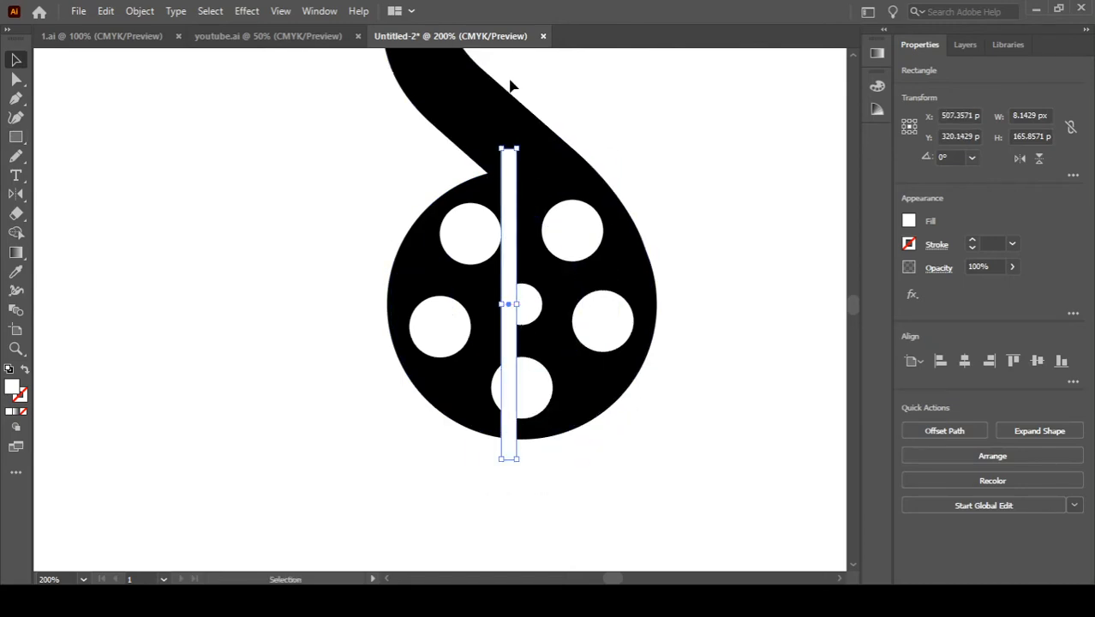
pyautogui.moveTo(523, 143); pyautogui.dragTo(603, 178)
pyautogui.moveTo(588, 221); pyautogui.dragTo(637, 162)
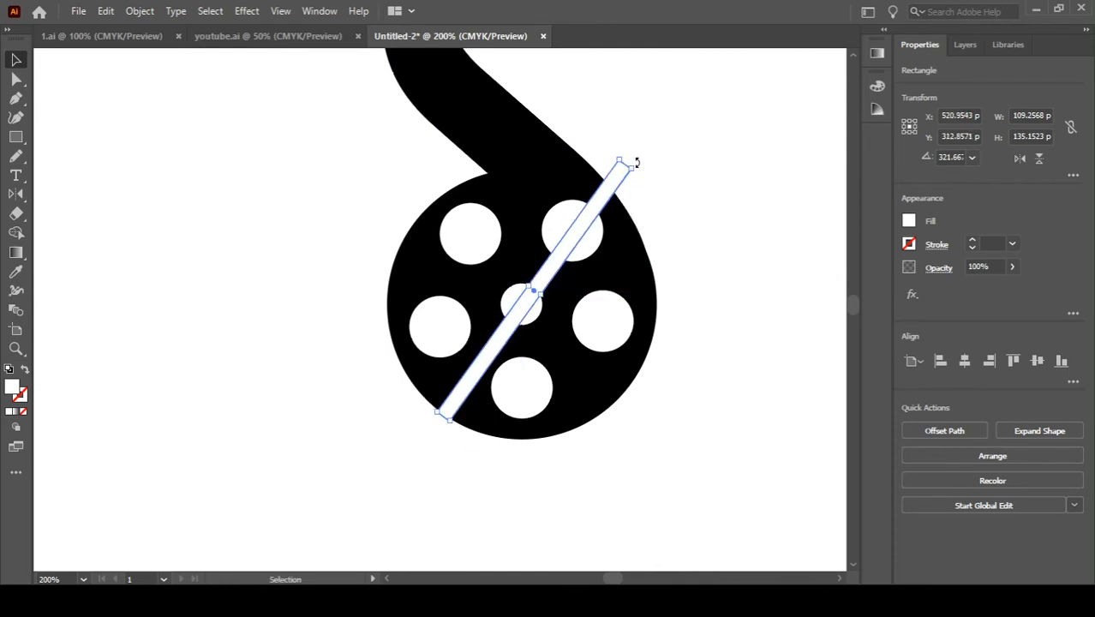
pyautogui.click(686, 244)
pyautogui.click(620, 182)
pyautogui.moveTo(638, 161); pyautogui.dragTo(629, 161)
pyautogui.click(653, 220)
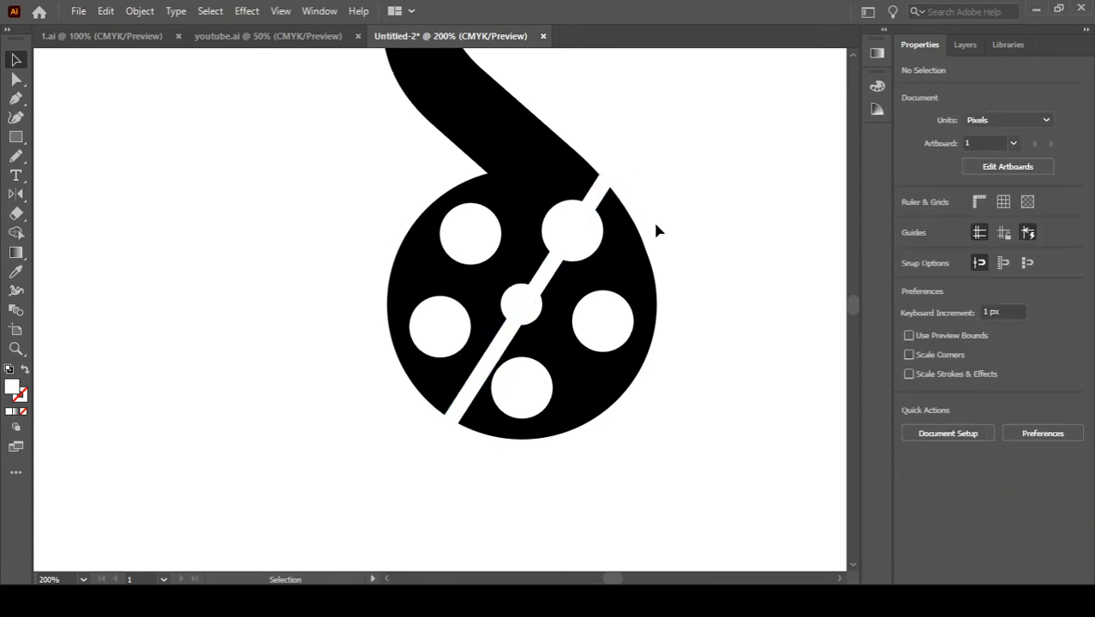
# - Try to cut the diagonal strip out of the black circle with the Shape Builder, and undo the cut
pyautogui.click(553, 271)
pyautogui.keyDown('shift'); pyautogui.click(593, 283); pyautogui.keyUp('shift')
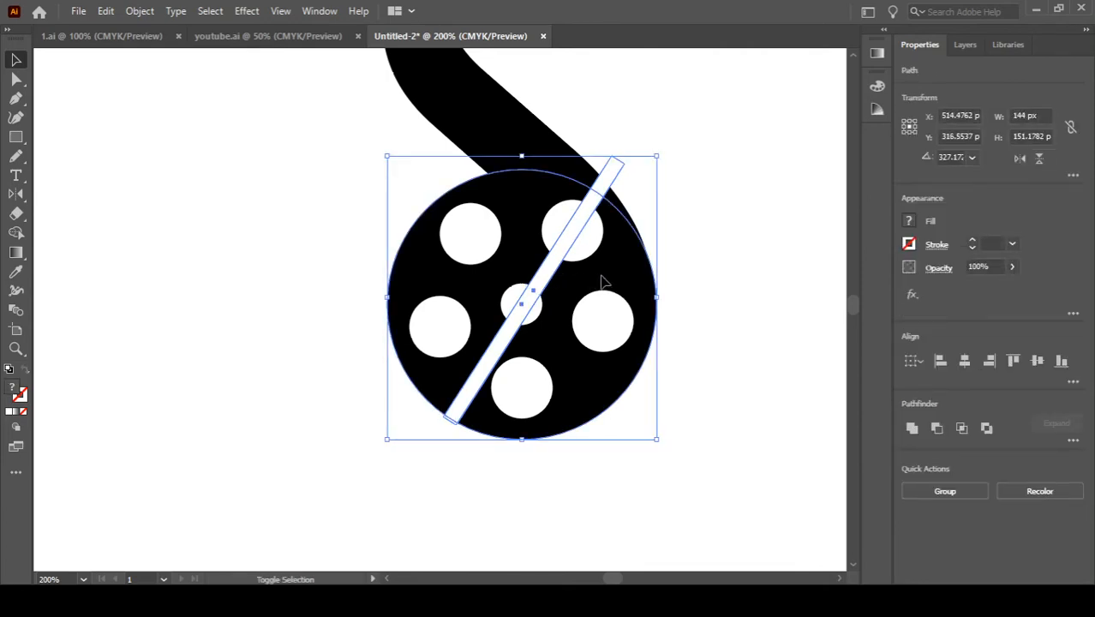
pyautogui.hotkey('shift', 'm')
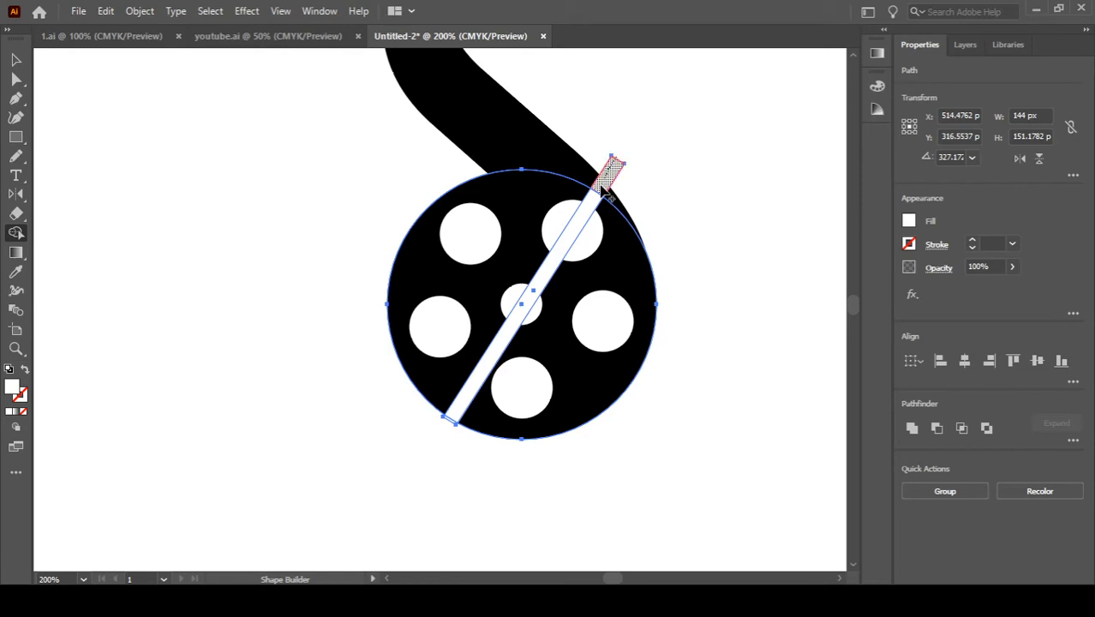
pyautogui.moveTo(606, 185); pyautogui.dragTo(550, 272)
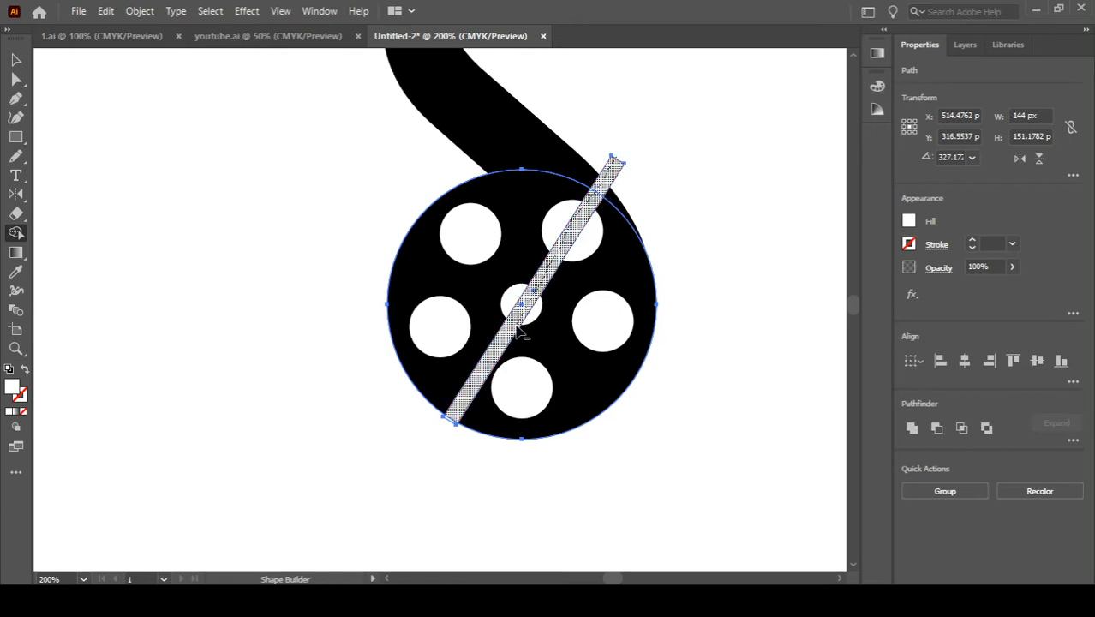
pyautogui.moveTo(450, 432); pyautogui.dragTo(450, 432)
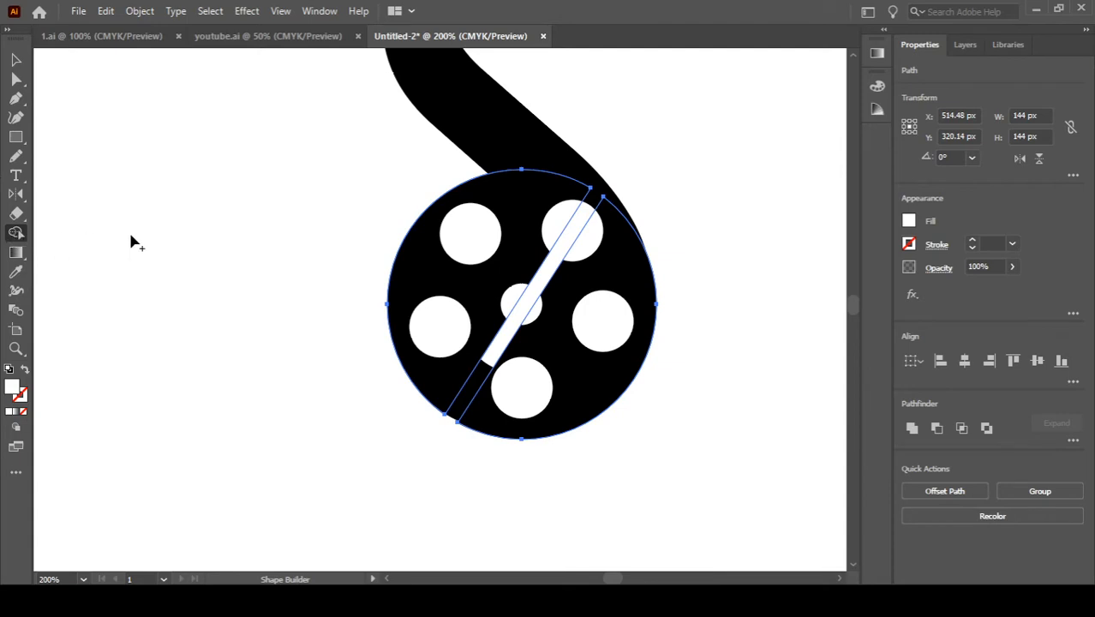
pyautogui.press('v')
pyautogui.hotkey('ctrl', 'shift', 'a')
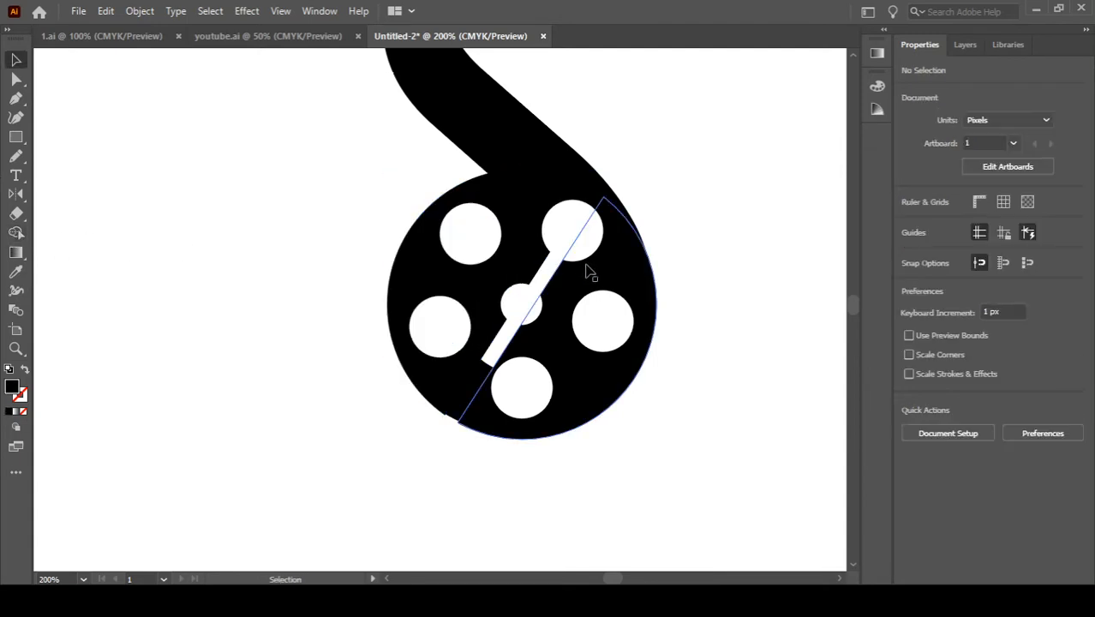
pyautogui.click(482, 380)
pyautogui.hotkey('ctrl', 'z')
pyautogui.hotkey('ctrl', 'z')
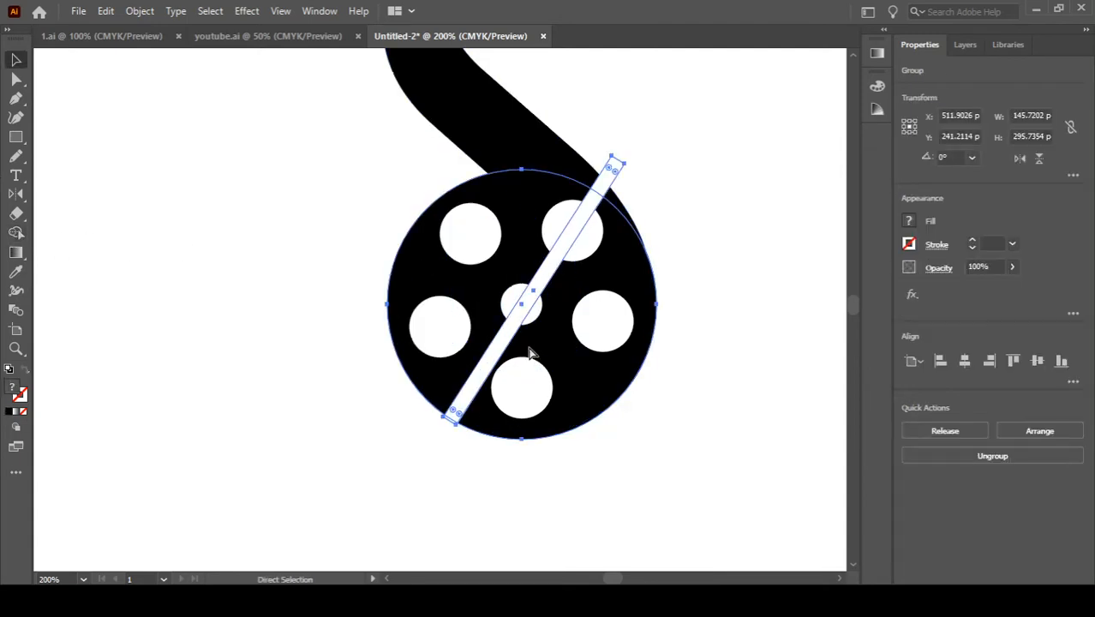
# - Try to cut the diagonal strip out of the circle and the S together with the Shape Builder
pyautogui.keyDown('shift'); pyautogui.click(621, 203); pyautogui.keyUp('shift')
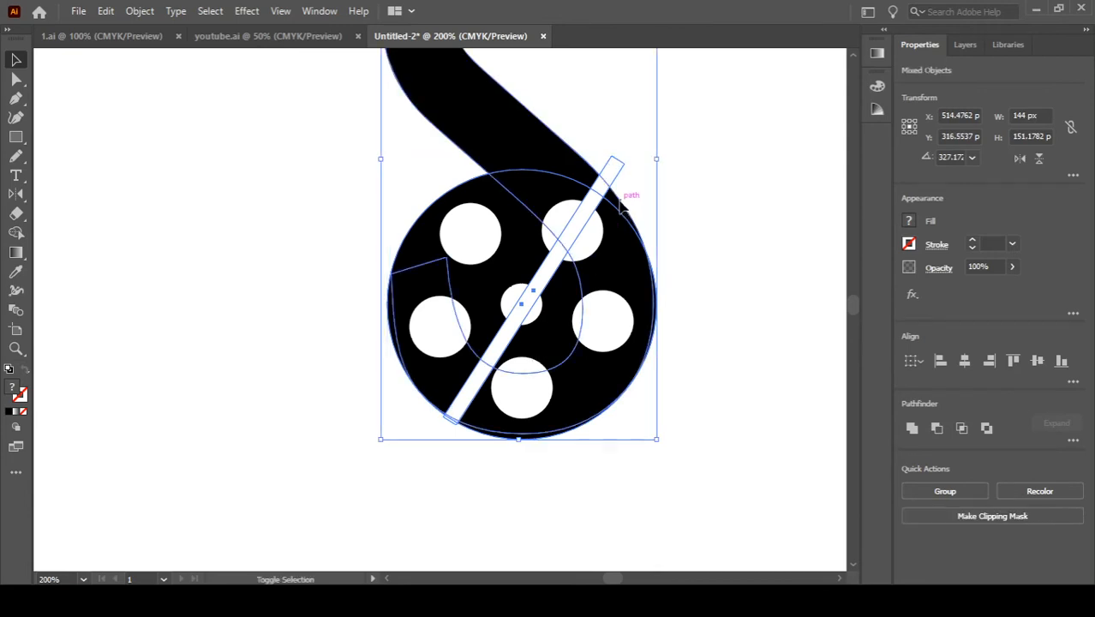
pyautogui.hotkey('shift', 'm')
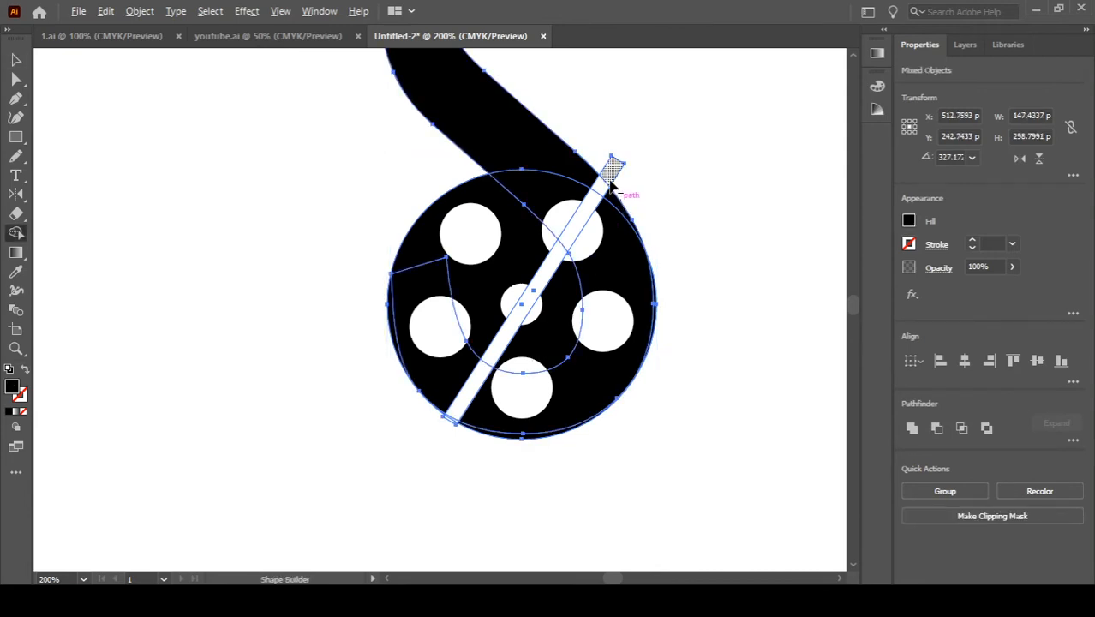
pyautogui.moveTo(610, 173); pyautogui.dragTo(551, 276)
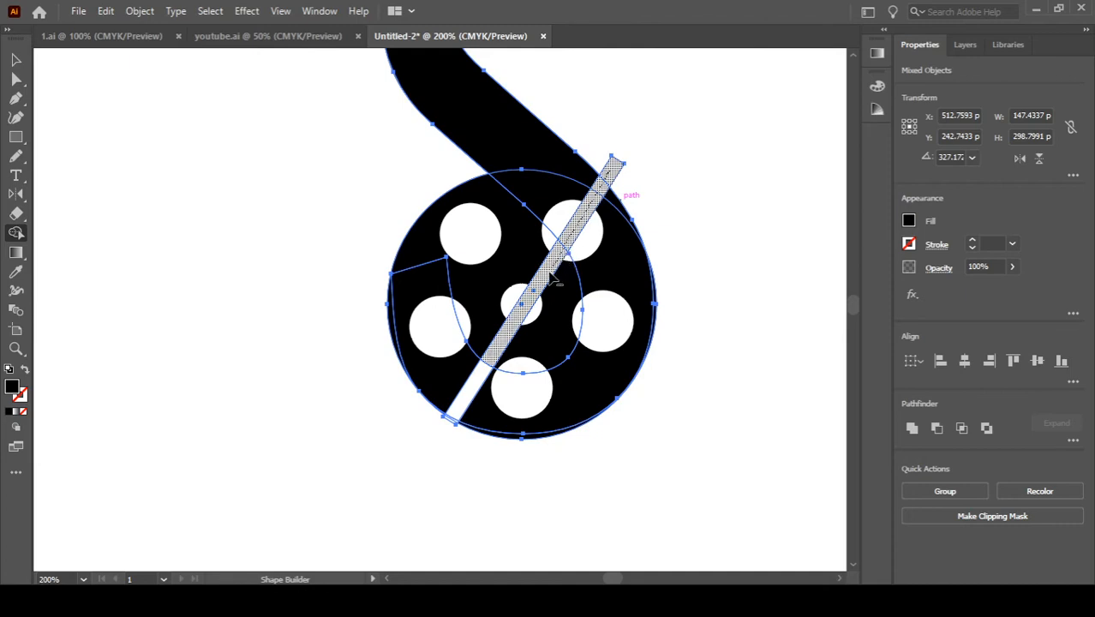
pyautogui.moveTo(487, 358); pyautogui.dragTo(455, 417)
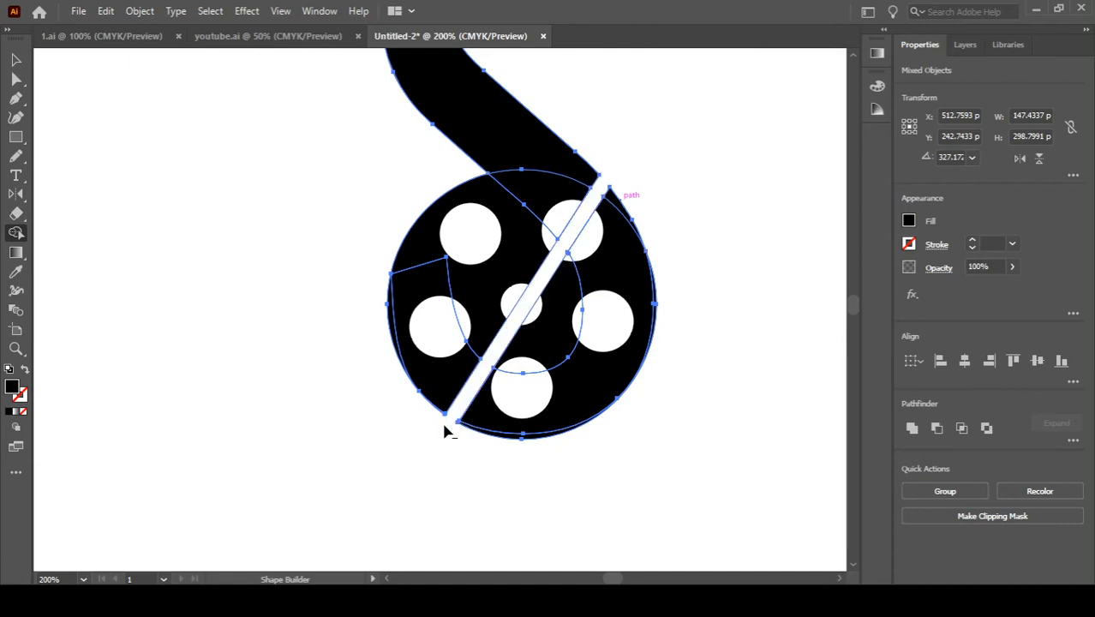
pyautogui.press('v')
pyautogui.click(684, 172)
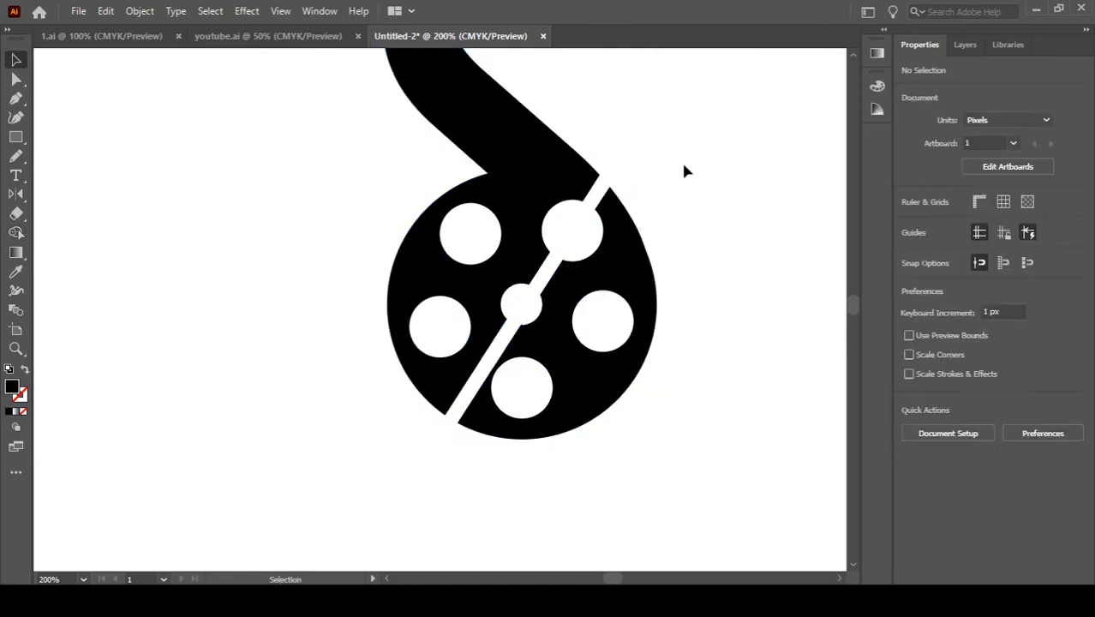
pyautogui.doubleClick(633, 225)
pyautogui.doubleClick(641, 216)
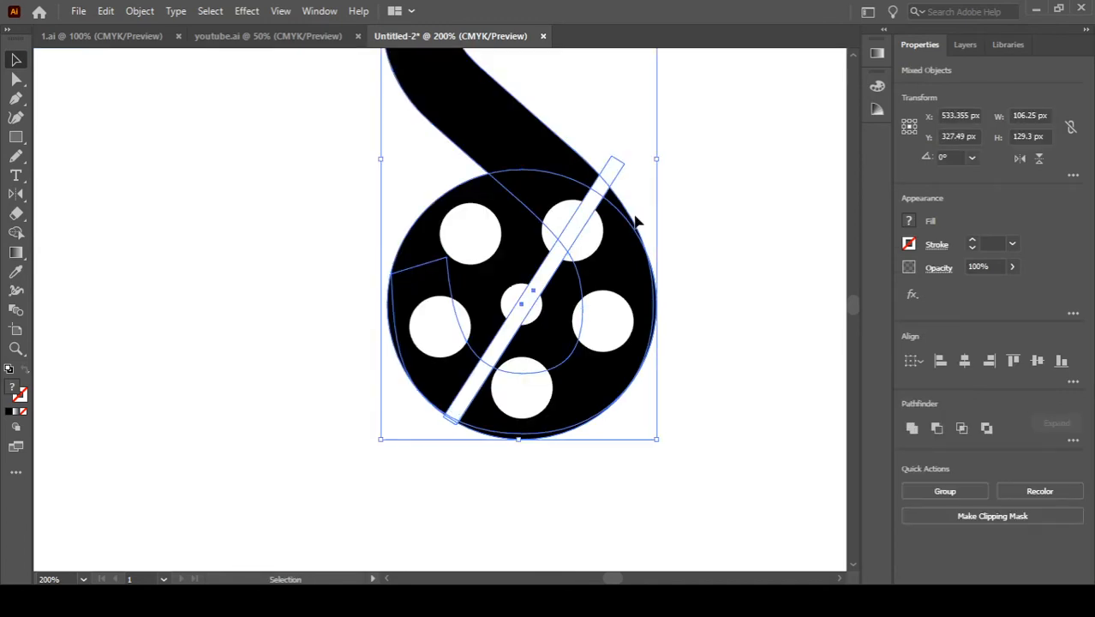
pyautogui.click(673, 221)
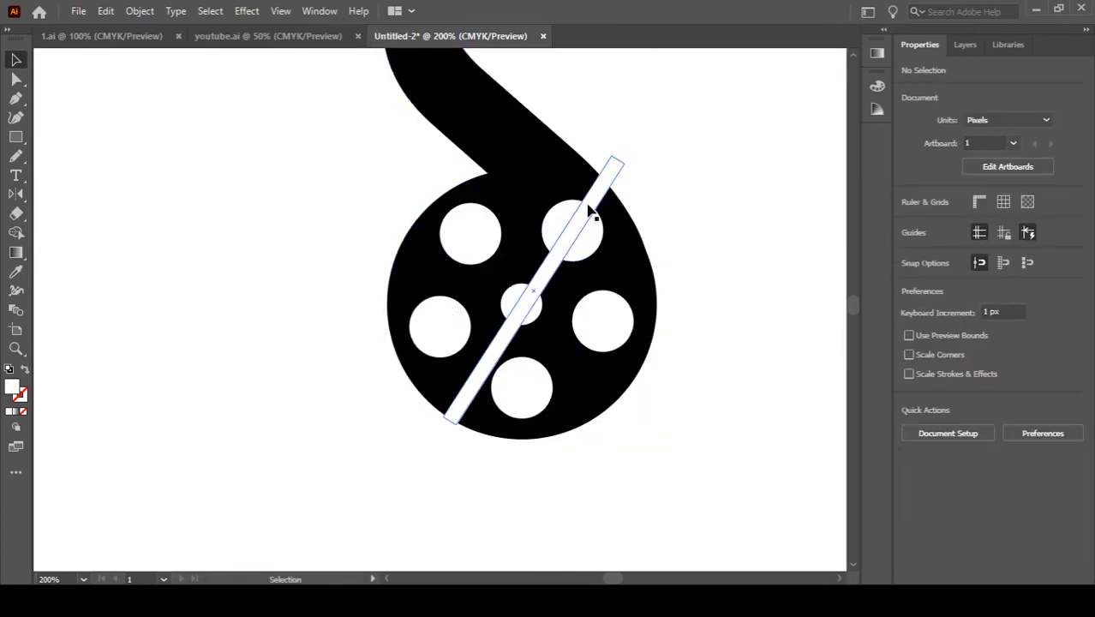
# - Select the strip, the S and the black circle, and remove the strip's area from them with the Shape Builder
pyautogui.moveTo(594, 203); pyautogui.dragTo(612, 193)
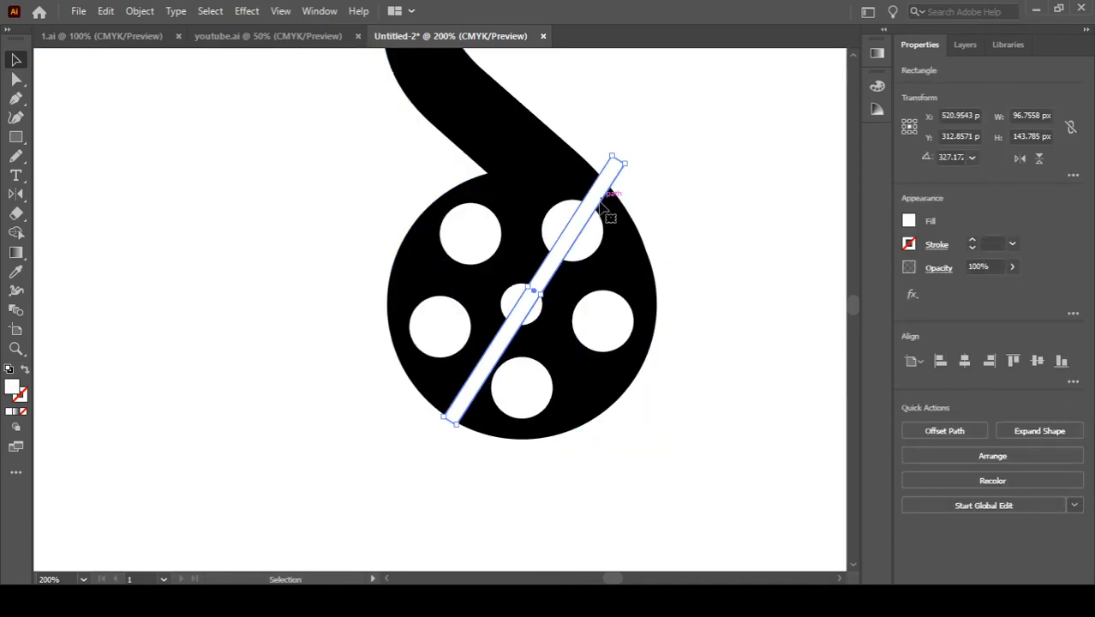
pyautogui.click(620, 246)
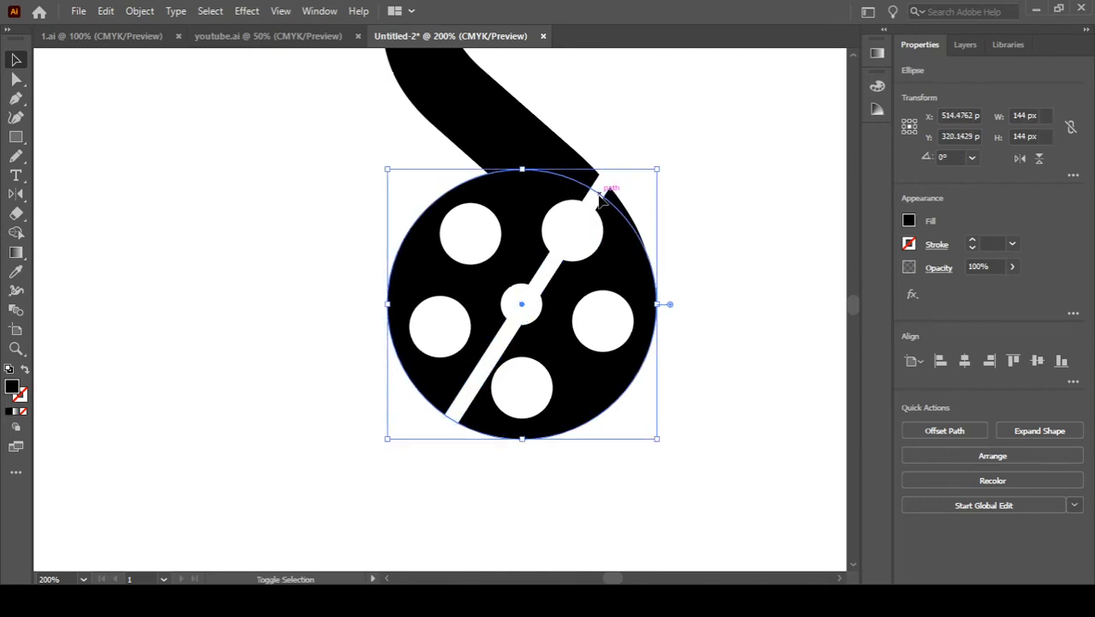
pyautogui.keyDown('shift'); pyautogui.click(597, 195); pyautogui.keyUp('shift')
pyautogui.keyDown('shift'); pyautogui.click(582, 222); pyautogui.keyUp('shift')
pyautogui.keyDown('shift'); pyautogui.click(576, 200); pyautogui.keyUp('shift')
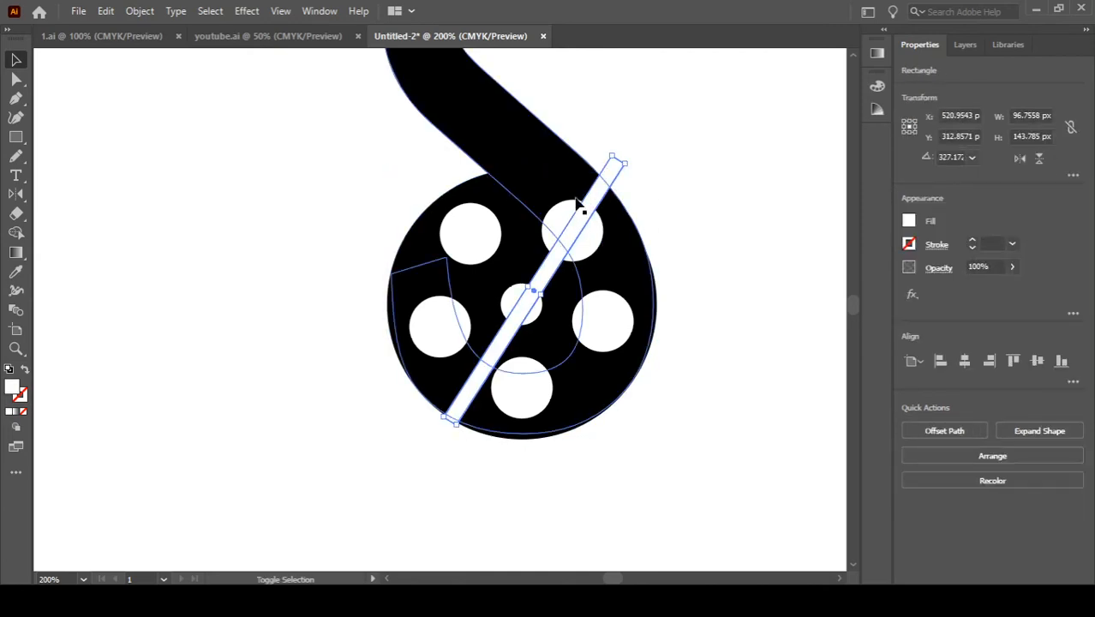
pyautogui.keyDown('shift'); pyautogui.click(638, 270); pyautogui.keyUp('shift')
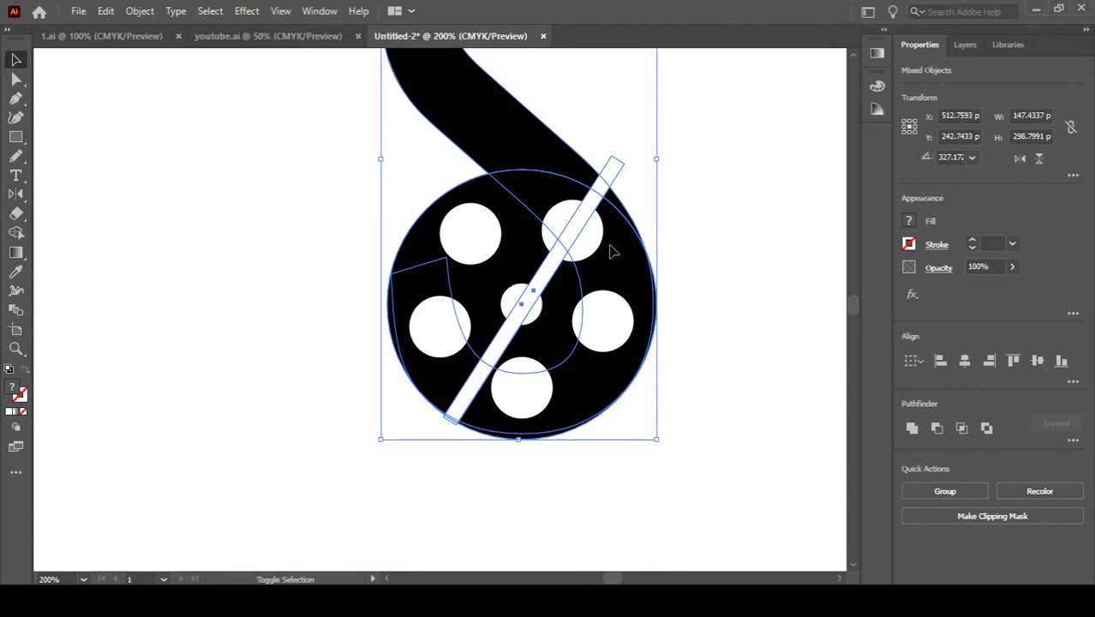
pyautogui.hotkey('shift', 'm')
pyautogui.moveTo(612, 165); pyautogui.dragTo(487, 379)
pyautogui.moveTo(450, 429); pyautogui.dragTo(445, 425)
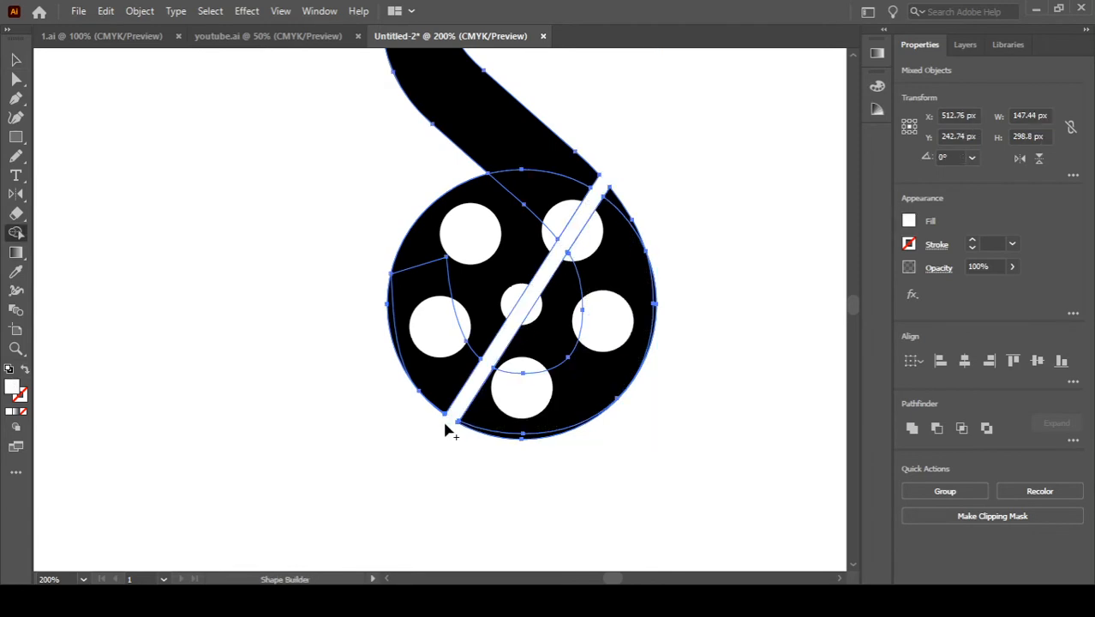
pyautogui.press('v')
pyautogui.click(674, 257)
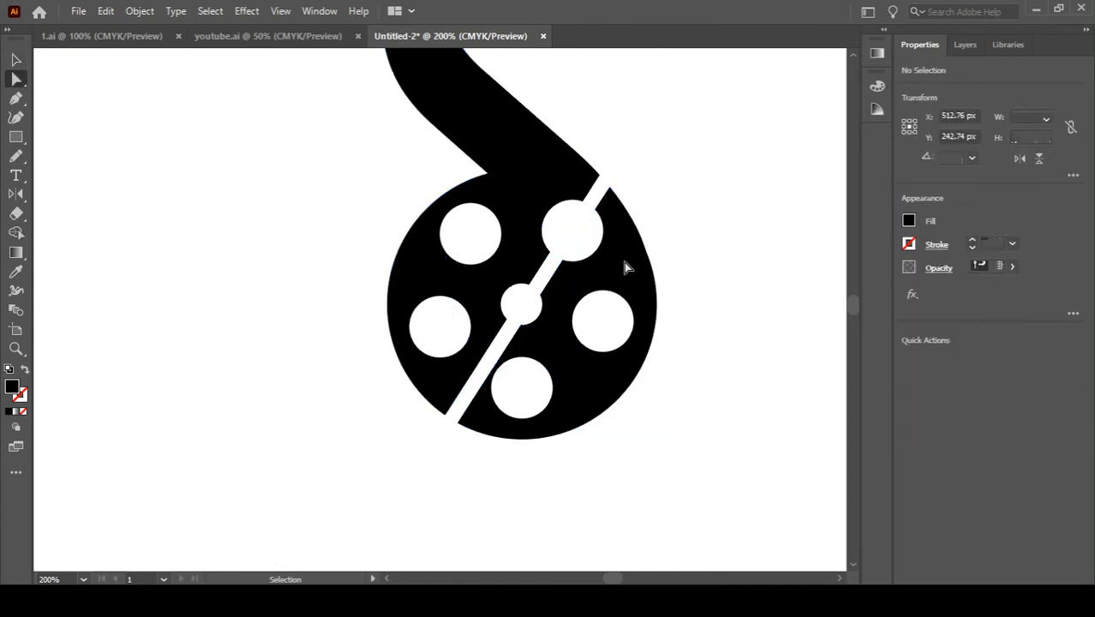
# - Shift the black circle's segment on the right side of the cut about 3 px to the right
pyautogui.press('a')
pyautogui.click(623, 264)
pyautogui.moveTo(674, 178); pyautogui.dragTo(630, 264)
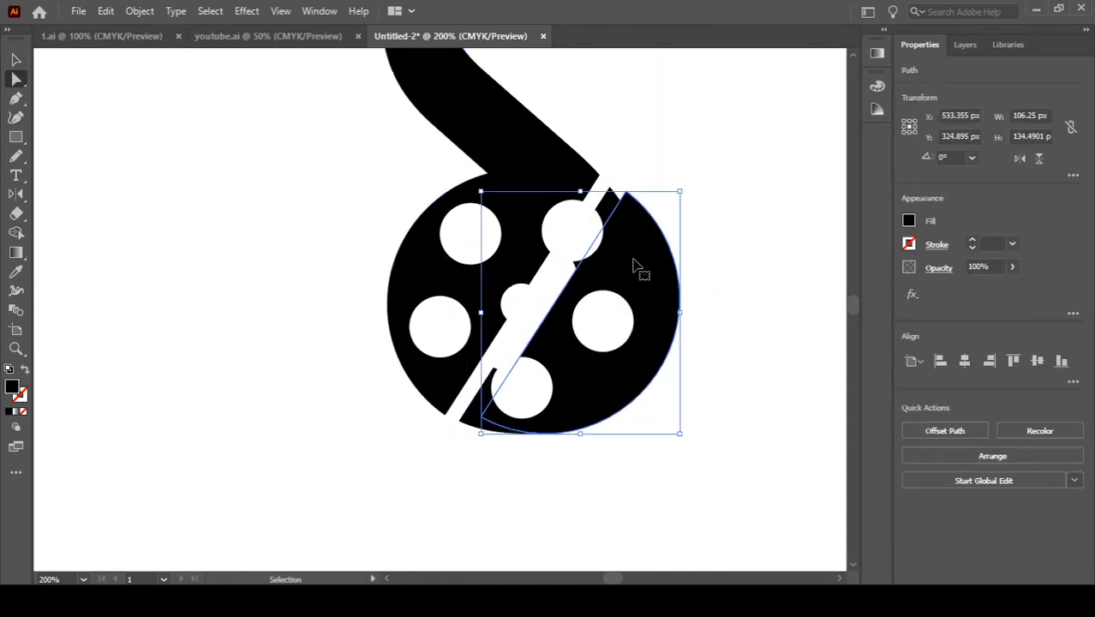
pyautogui.click(609, 196)
# - Try to move the reel's right-hand pieces away from the diagonal cut, and undo the moves
pyautogui.moveTo(660, 186); pyautogui.dragTo(614, 406)
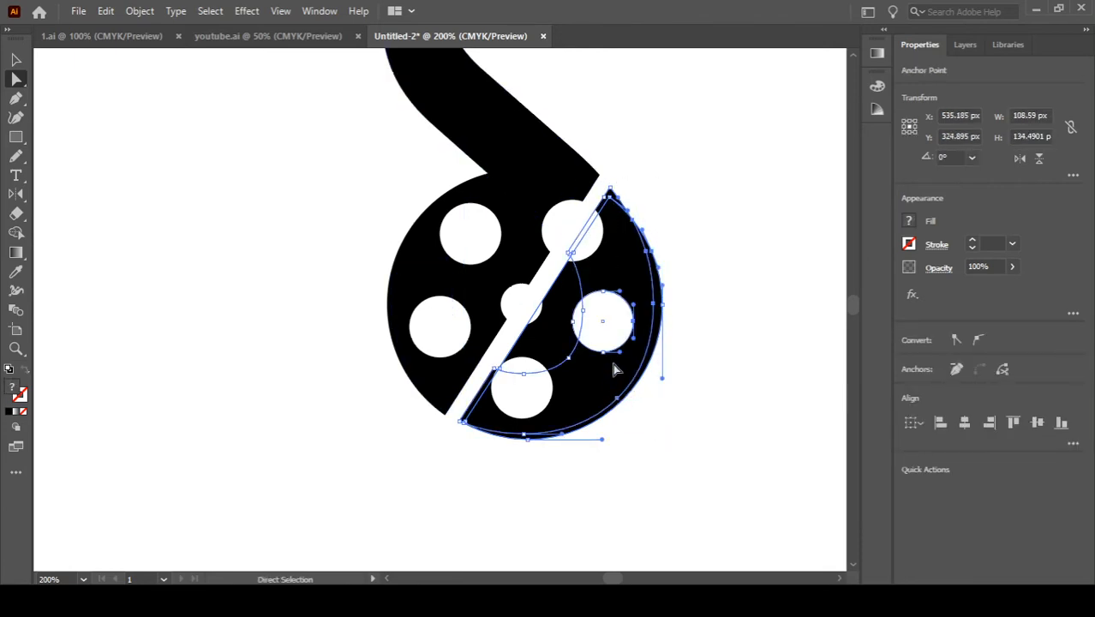
pyautogui.moveTo(612, 364); pyautogui.dragTo(623, 350)
pyautogui.hotkey('ctrl', 'z')
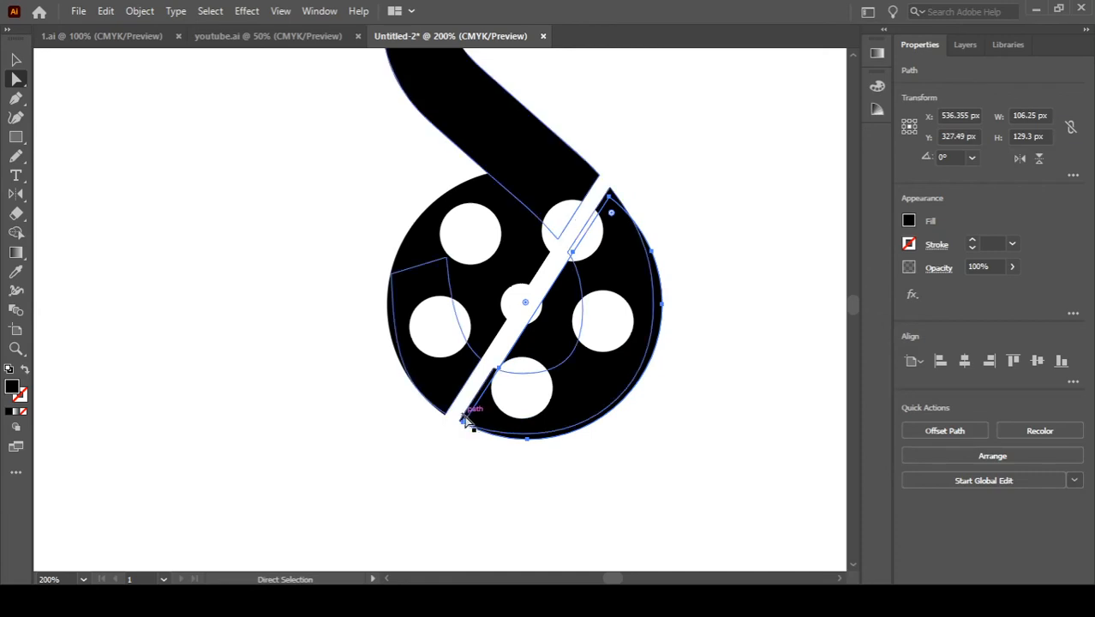
pyautogui.keyDown('shift'); pyautogui.click(465, 415); pyautogui.keyUp('shift')
pyautogui.keyDown('shift'); pyautogui.click(467, 413); pyautogui.keyUp('shift')
pyautogui.click(468, 414)
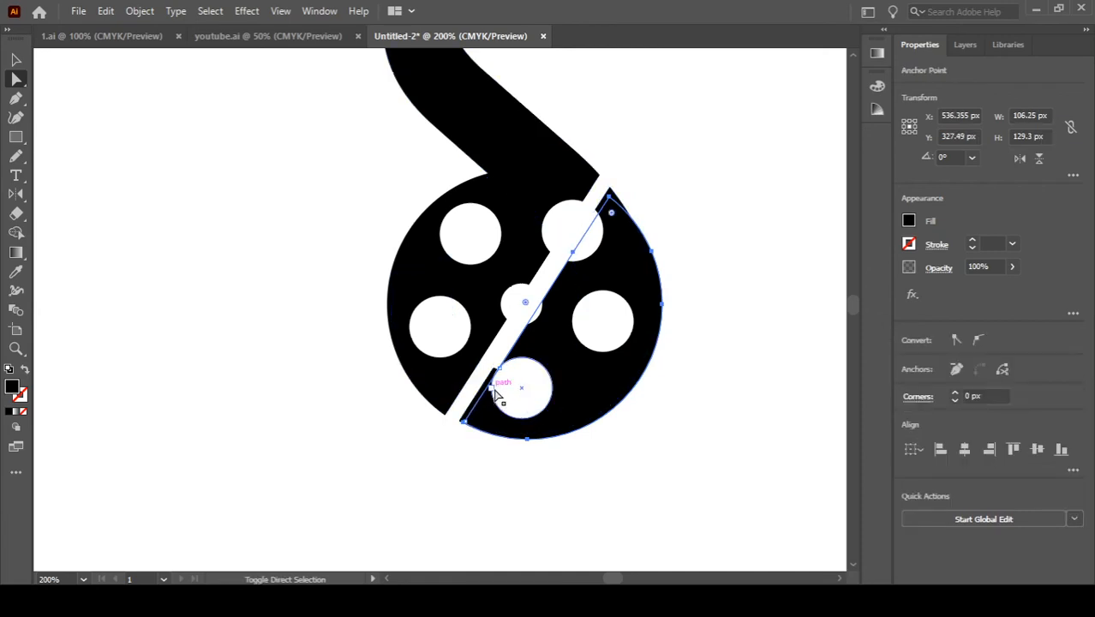
pyautogui.moveTo(516, 433); pyautogui.dragTo(549, 401)
pyautogui.hotkey('ctrl', 'z')
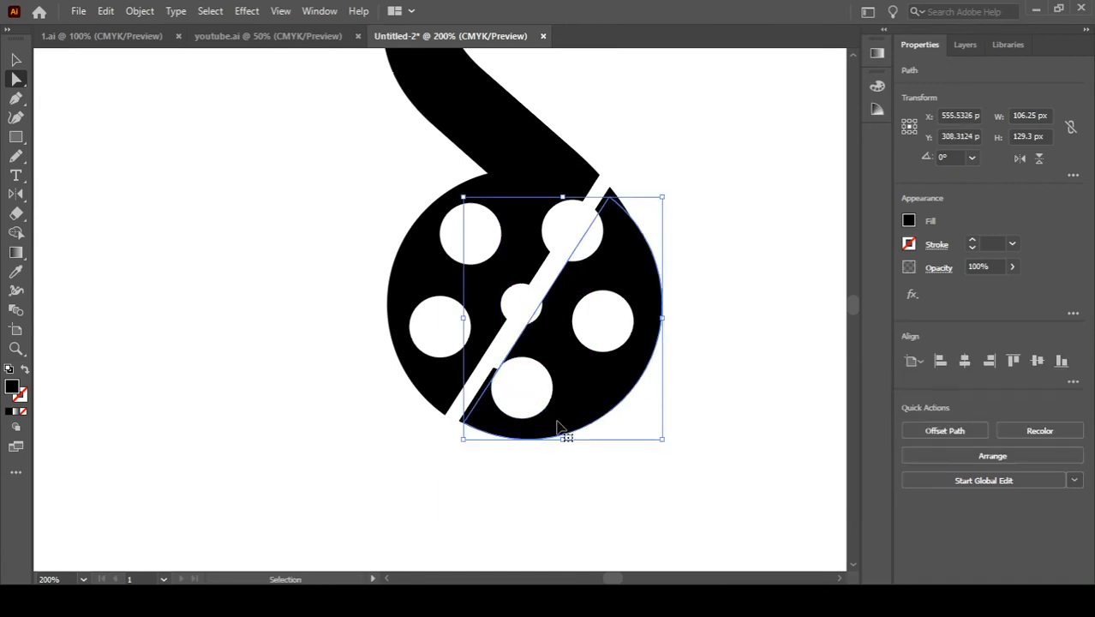
# - Try to reposition the S portion on the right side of the cut, and undo the changes
pyautogui.click(615, 196)
pyautogui.click(635, 260)
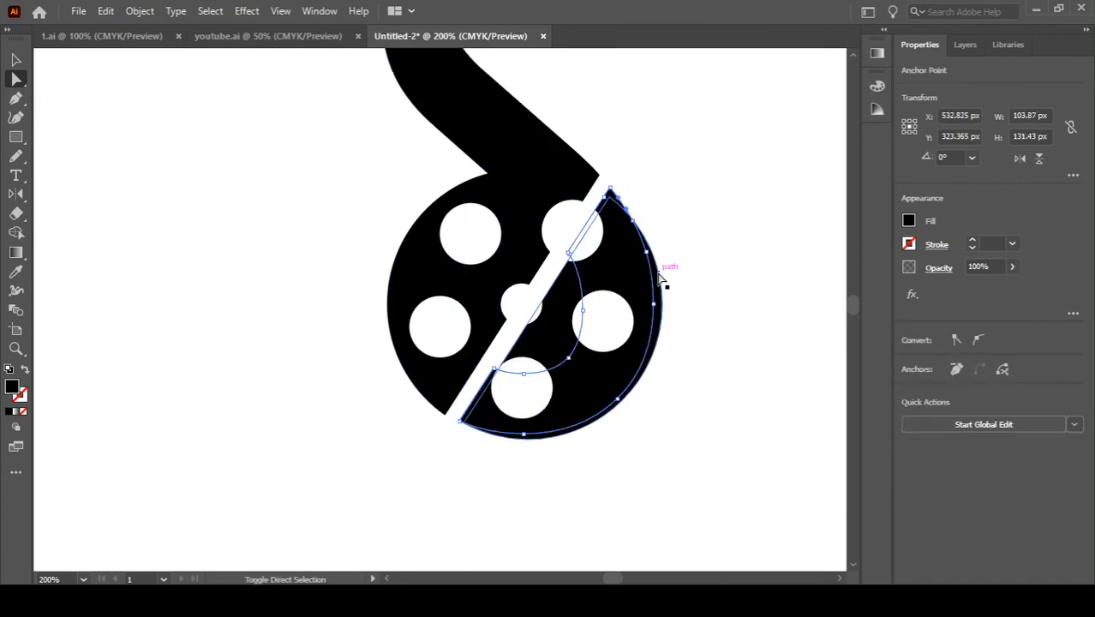
pyautogui.moveTo(659, 273)
pyautogui.mouseDown()
pyautogui.moveTo(666, 264)
pyautogui.moveTo(650, 276)
pyautogui.mouseUp()
pyautogui.hotkey('ctrl', 'z')
pyautogui.hotkey('ctrl', 'z')
pyautogui.hotkey('ctrl', 'z')
pyautogui.click(689, 190)
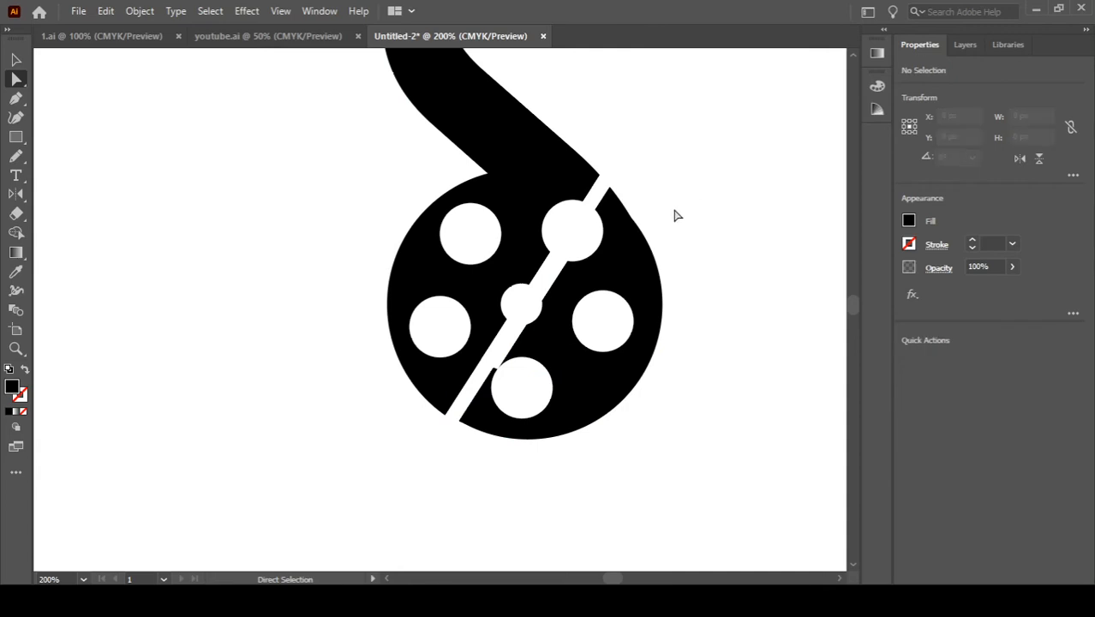
# - Try to adjust the S portion on the right side of the diagonal cut, undo it, and inspect the overlapping outlines
pyautogui.moveTo(605, 307); pyautogui.dragTo(605, 310)
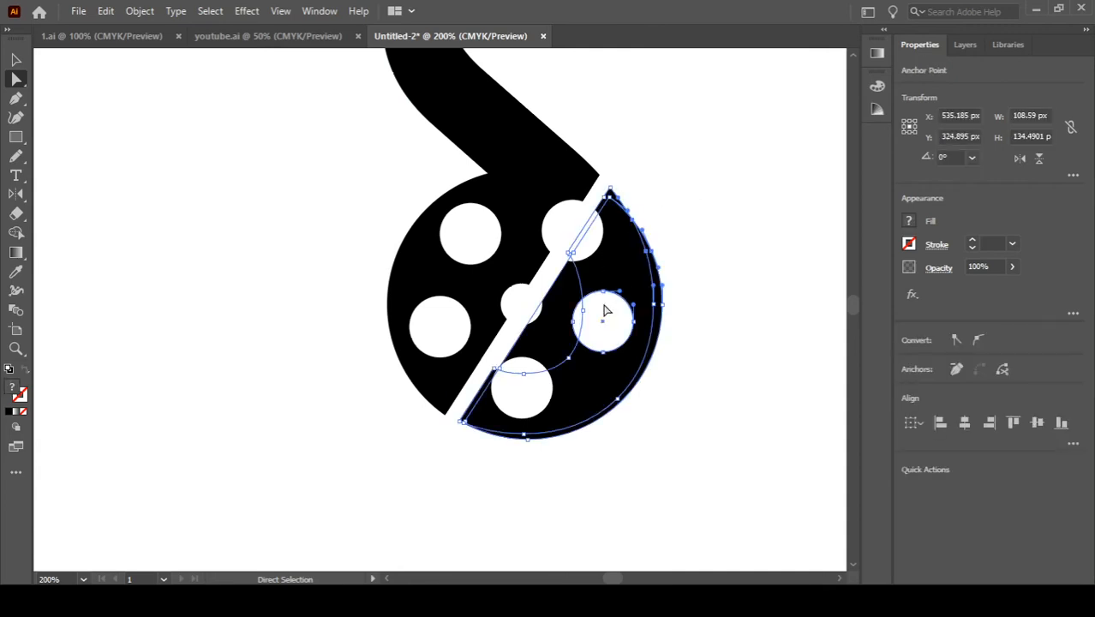
pyautogui.hotkey('ctrl', 'z')
pyautogui.click(673, 217)
pyautogui.click(630, 270)
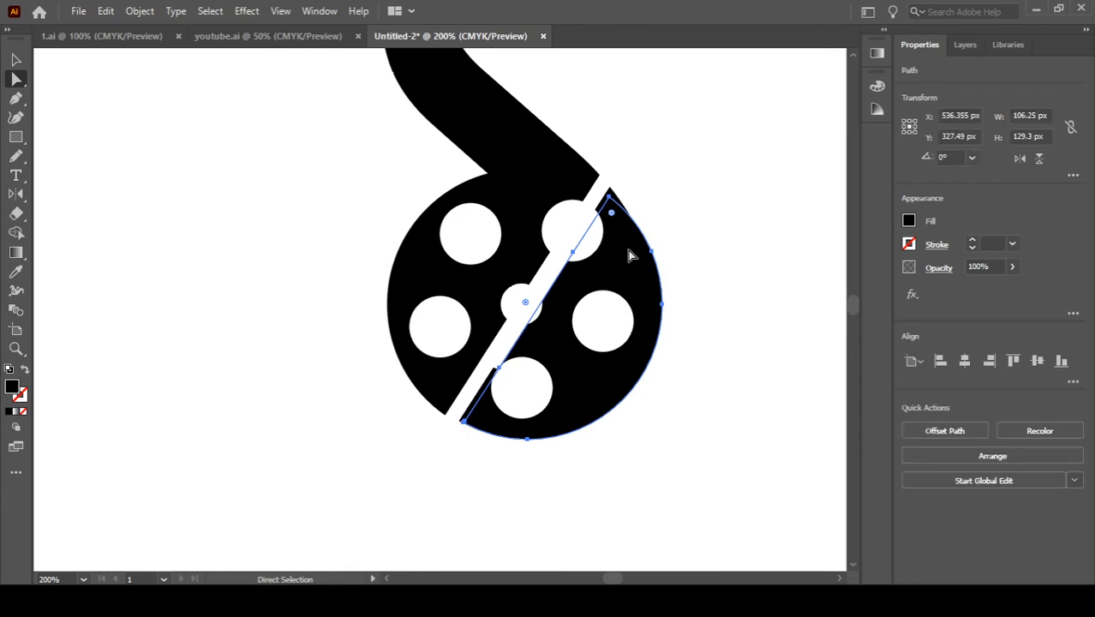
pyautogui.click(612, 199)
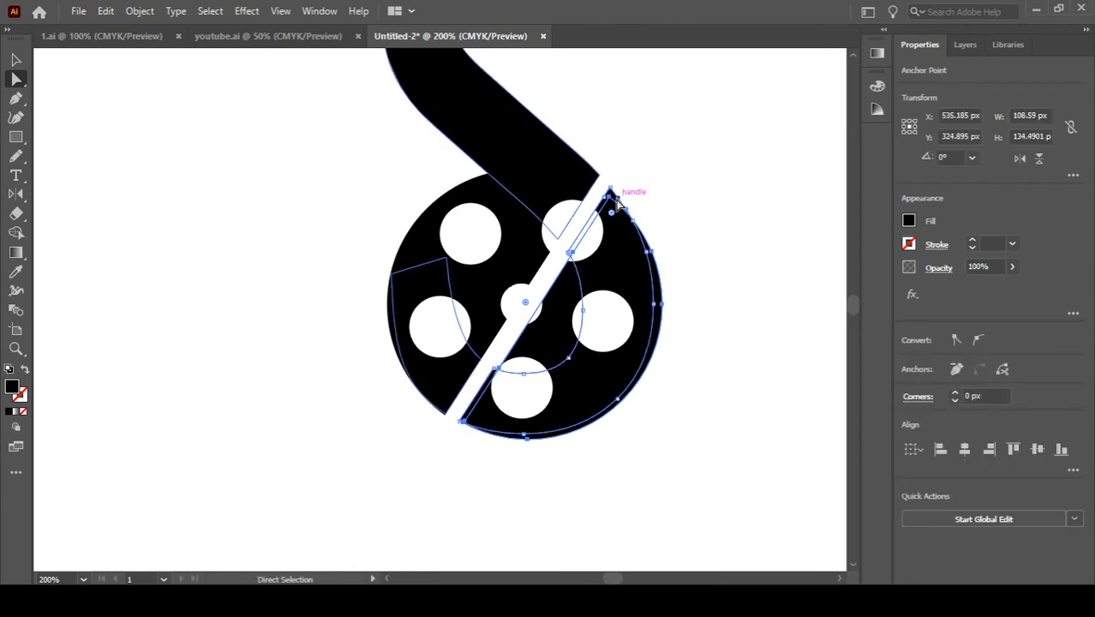
# - Move the black circle's right-hand segment clear of the reel and examine the S portion beneath it
pyautogui.moveTo(616, 215); pyautogui.dragTo(717, 283)
pyautogui.keyDown('ctrl'); pyautogui.click(623, 269); pyautogui.keyUp('ctrl')
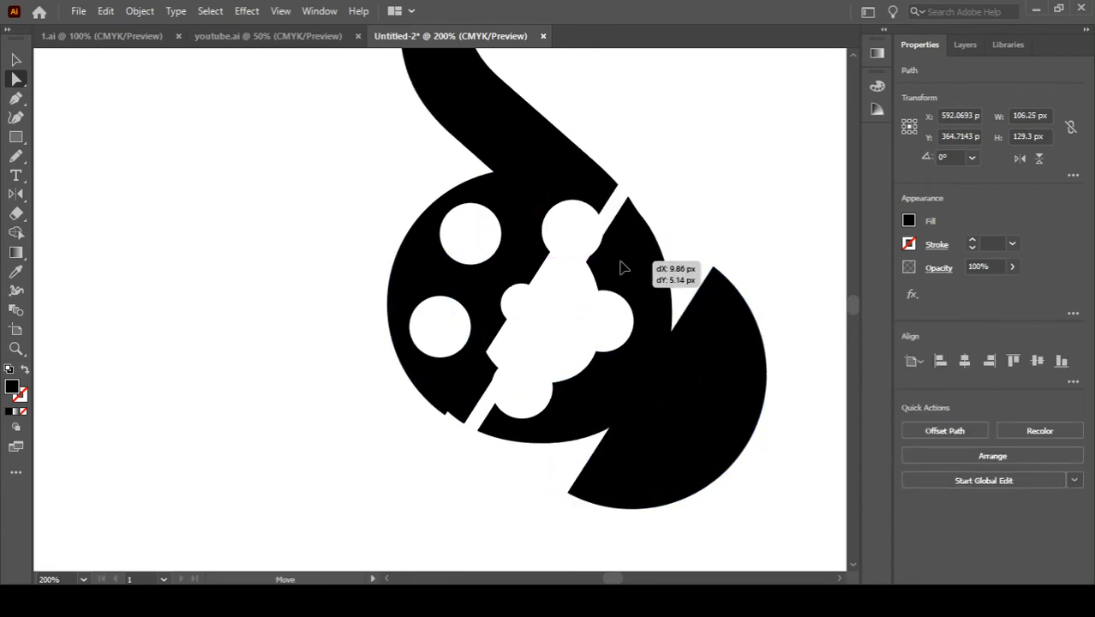
pyautogui.click(622, 266)
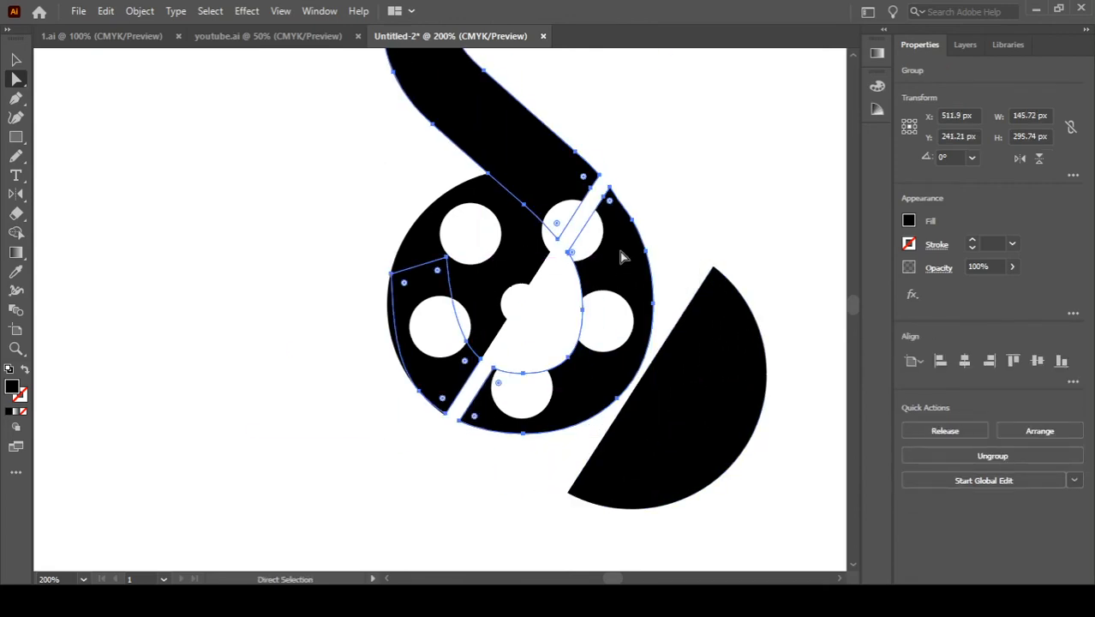
pyautogui.click(611, 260)
pyautogui.moveTo(617, 261); pyautogui.dragTo(611, 262)
# - Move the black circle's right-hand segment back over the reel beside the diagonal cut
pyautogui.moveTo(726, 347); pyautogui.dragTo(627, 269)
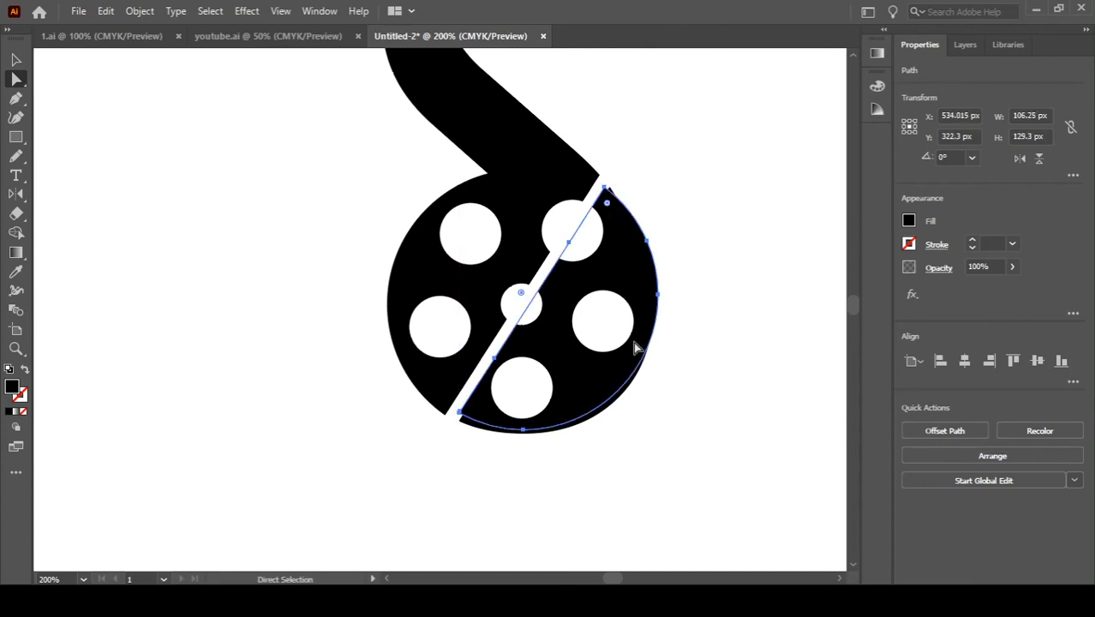
pyautogui.click(630, 387)
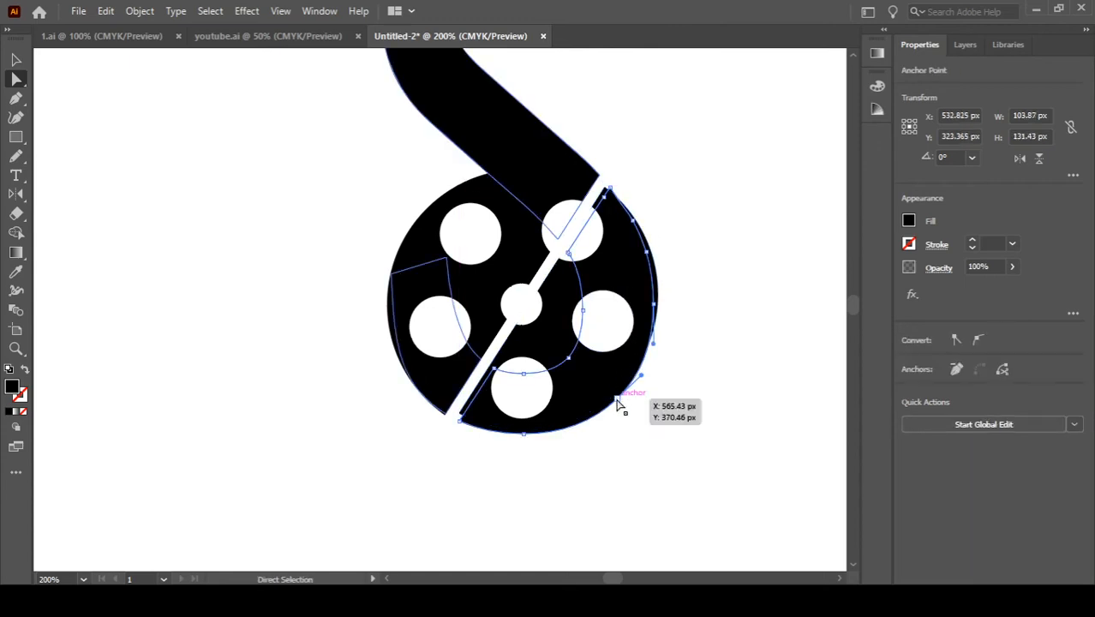
pyautogui.click(603, 405)
pyautogui.click(535, 163)
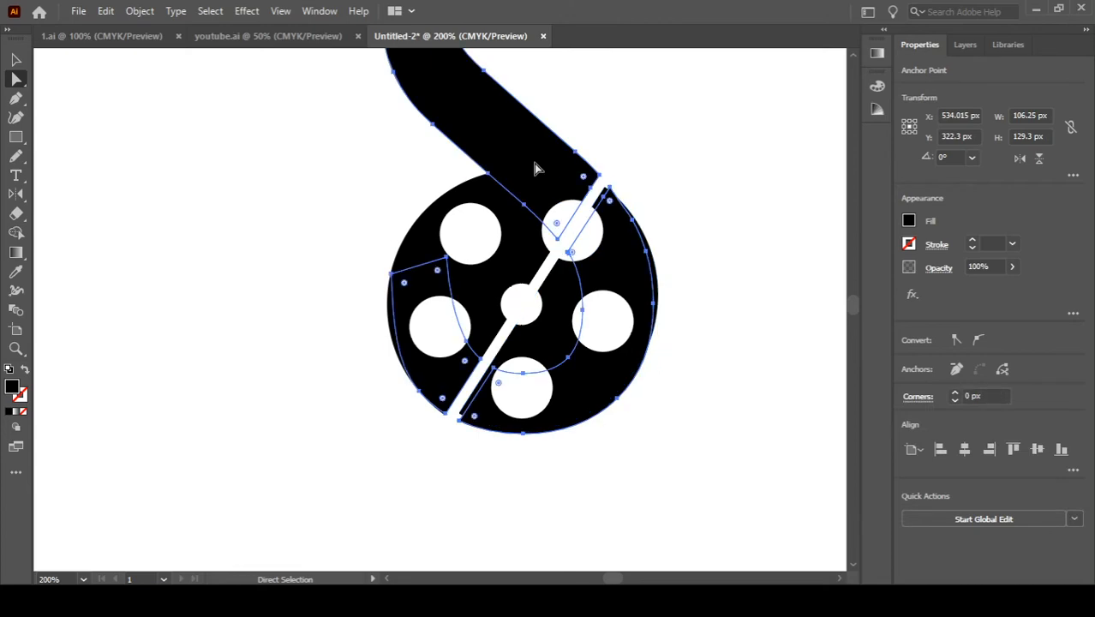
# - Try shifting the circle segment up and to the right and adjusting the S's lower curve, undoing the curve changes
pyautogui.click(576, 307)
pyautogui.moveTo(630, 284); pyautogui.dragTo(642, 268)
pyautogui.moveTo(590, 418); pyautogui.dragTo(607, 397)
pyautogui.hotkey('ctrl', 'z')
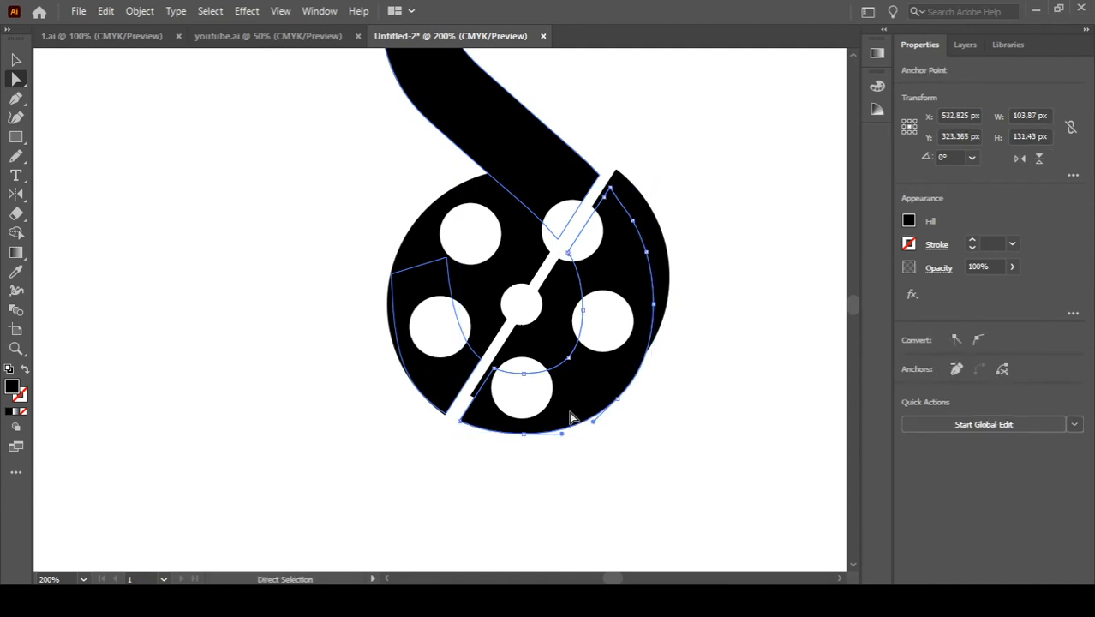
pyautogui.moveTo(547, 430); pyautogui.dragTo(566, 416)
pyautogui.hotkey('ctrl', 'z')
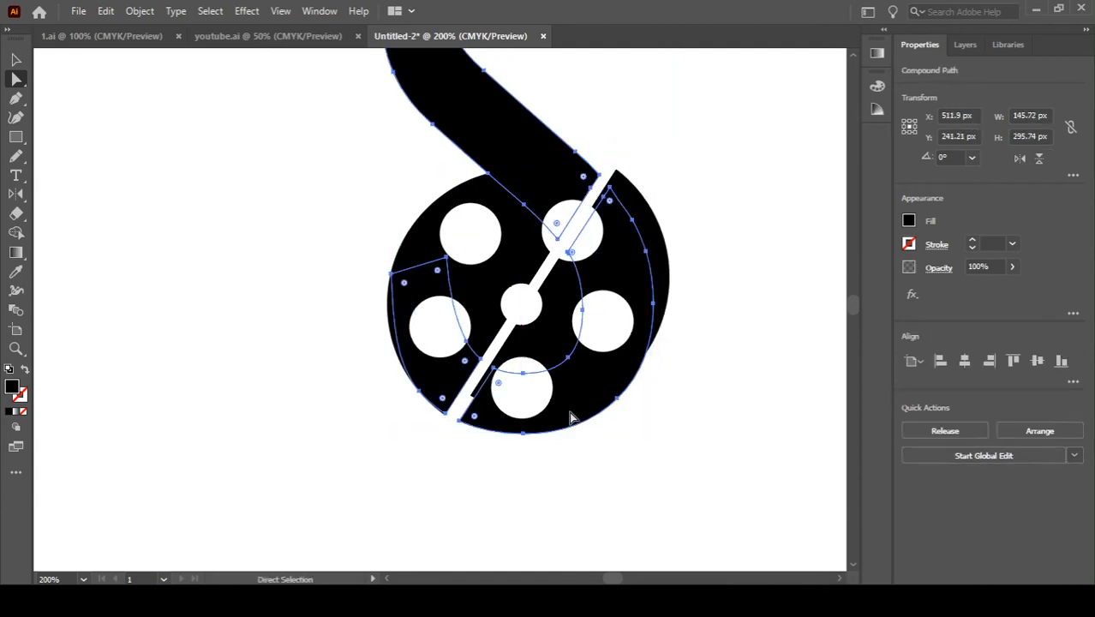
# - Reposition the black circle's right-hand segment so its straight edge lines up with the diagonal cut
pyautogui.click(614, 250)
pyautogui.moveTo(621, 276)
pyautogui.mouseDown()
pyautogui.moveTo(643, 252)
pyautogui.moveTo(609, 292)
pyautogui.moveTo(618, 284)
pyautogui.mouseUp()
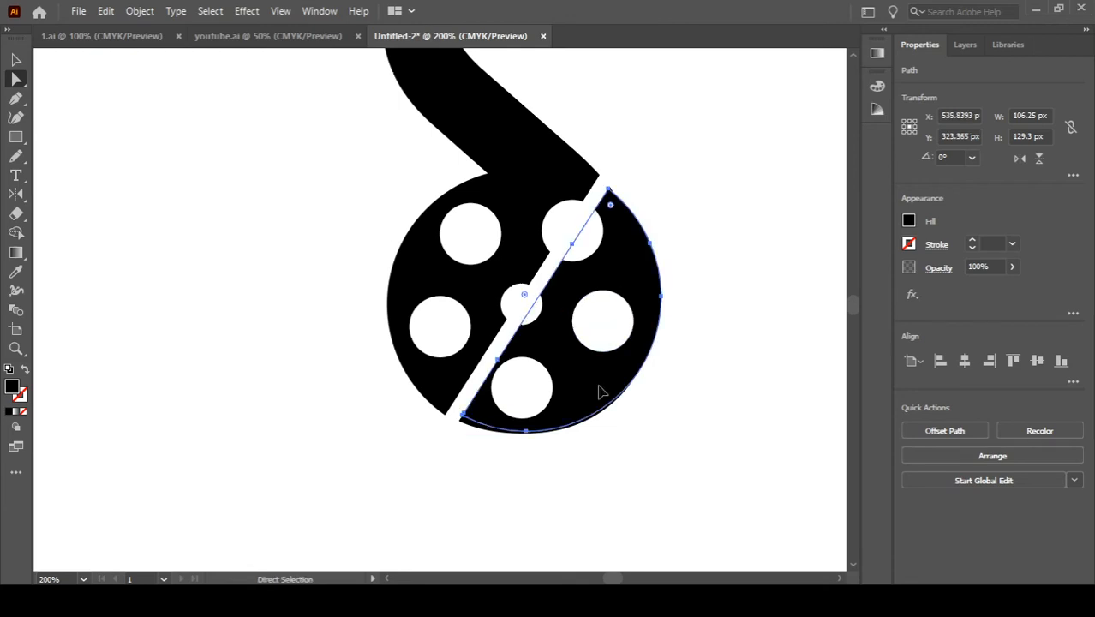
pyautogui.moveTo(600, 391)
pyautogui.mouseDown()
pyautogui.moveTo(538, 442)
pyautogui.moveTo(610, 373)
pyautogui.mouseUp()
# - Convert the SLASH wordmark text to outlines
pyautogui.moveTo(383, 437); pyautogui.dragTo(452, 179)
pyautogui.moveTo(349, 299); pyautogui.dragTo(595, 255)
pyautogui.click(417, 412)
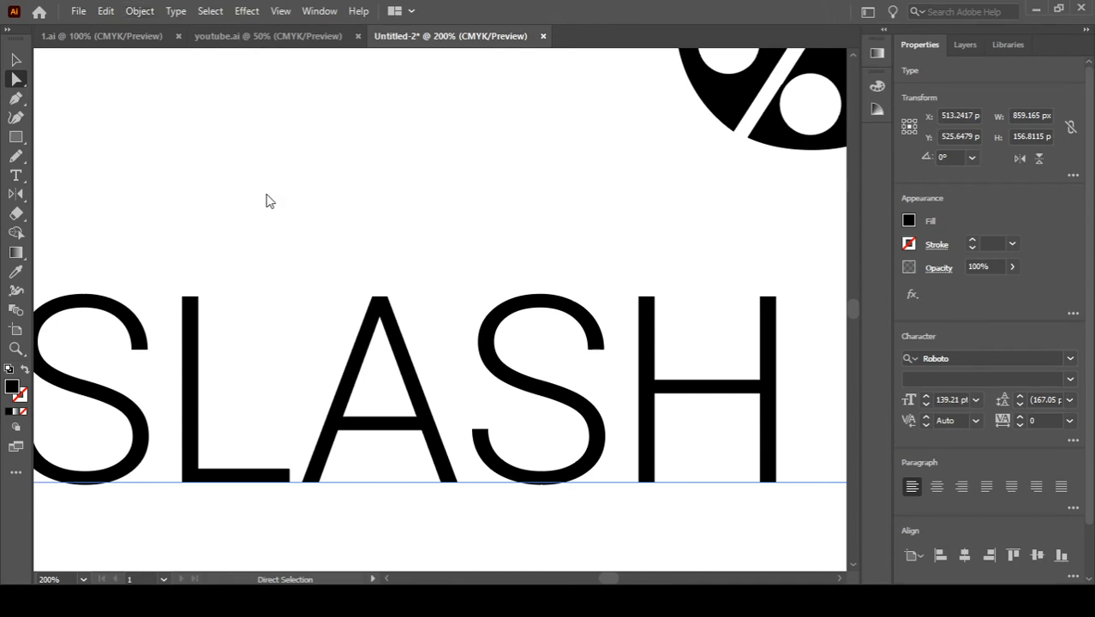
pyautogui.hotkey('ctrl', 'shift', 'o')
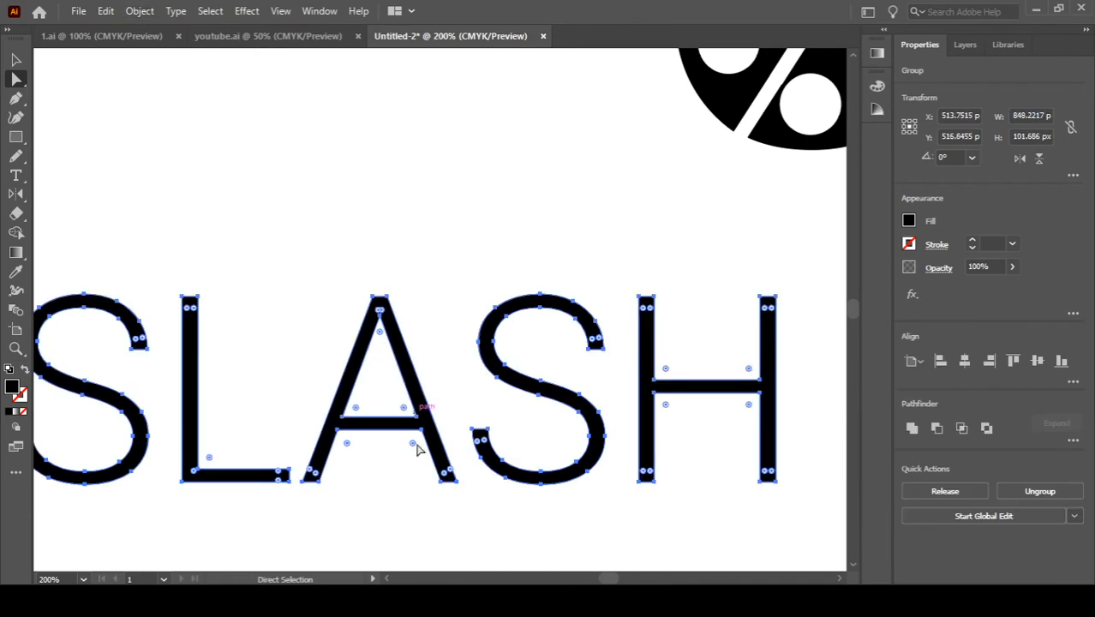
pyautogui.click(374, 527)
# - Draw a rectangle about 35 by 22.5 px over the crossbar of the A in SLASH, its upper corners meeting the inner leg edges
pyautogui.keyDown('alt'); pyautogui.scroll(2, 293, 399); pyautogui.keyUp('alt')
pyautogui.scroll(-3, 445, 423)
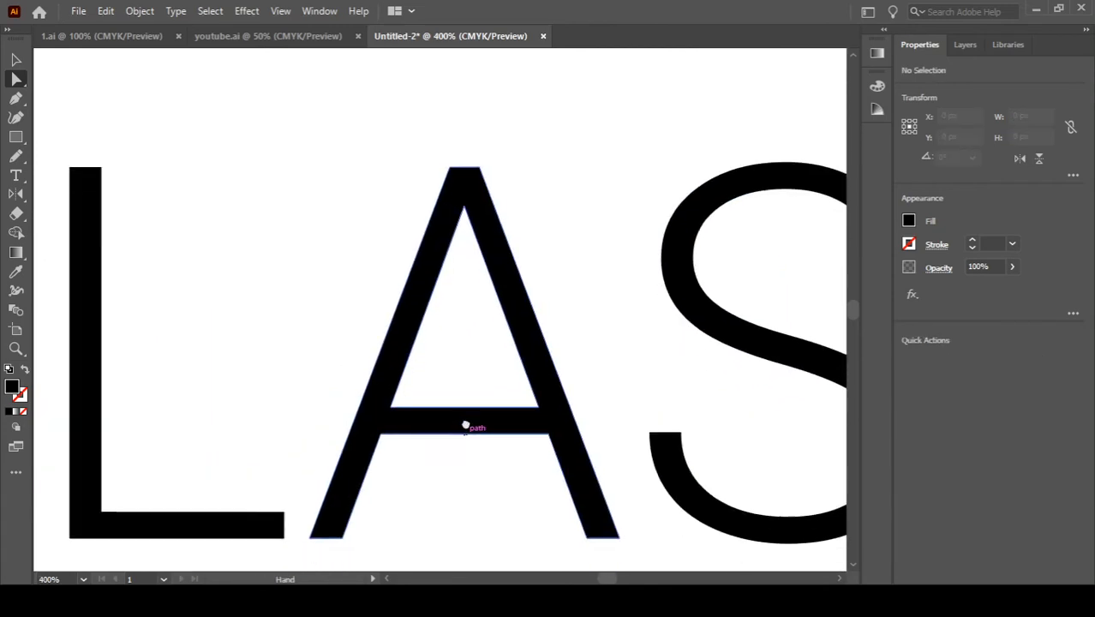
pyautogui.press('m')
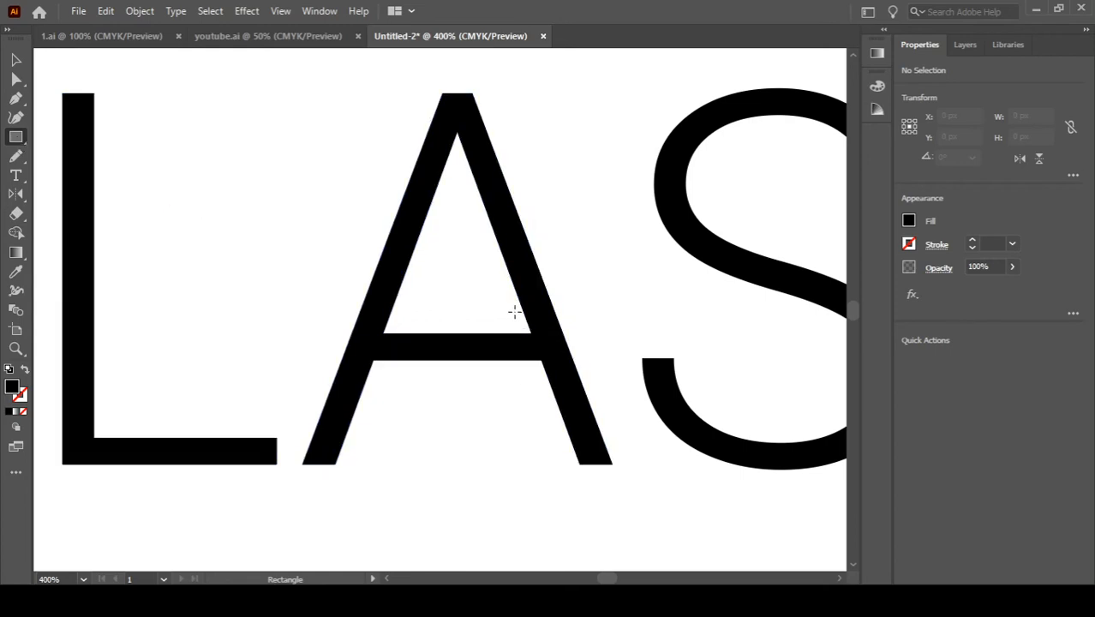
pyautogui.moveTo(515, 311); pyautogui.dragTo(393, 397)
pyautogui.moveTo(514, 353); pyautogui.dragTo(523, 353)
pyautogui.scroll(2, 521, 352)
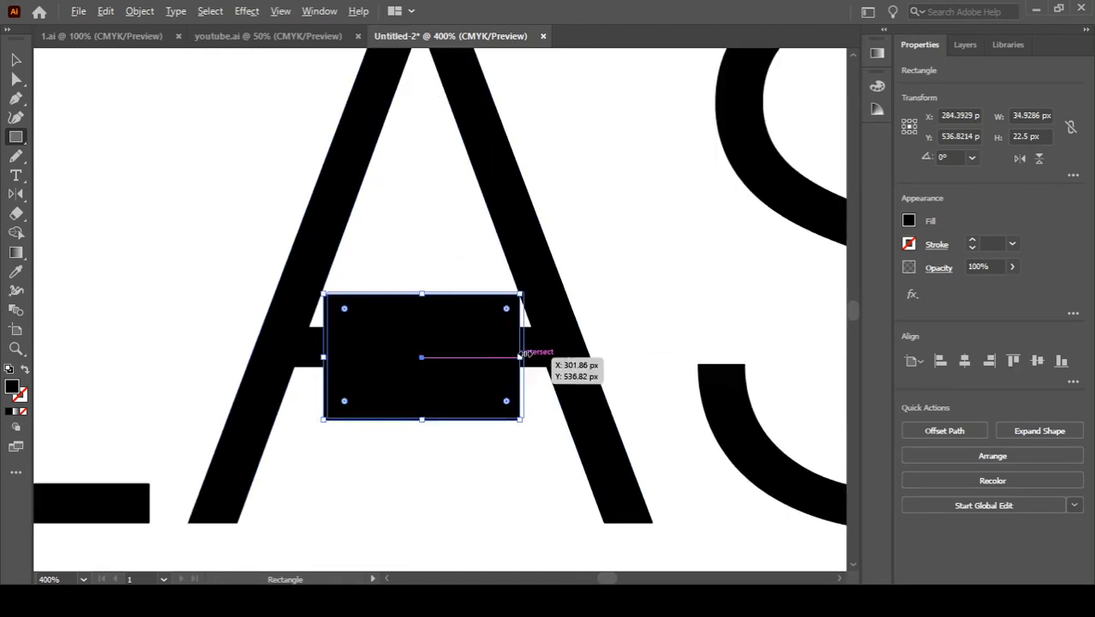
pyautogui.moveTo(321, 351); pyautogui.dragTo(605, 356)
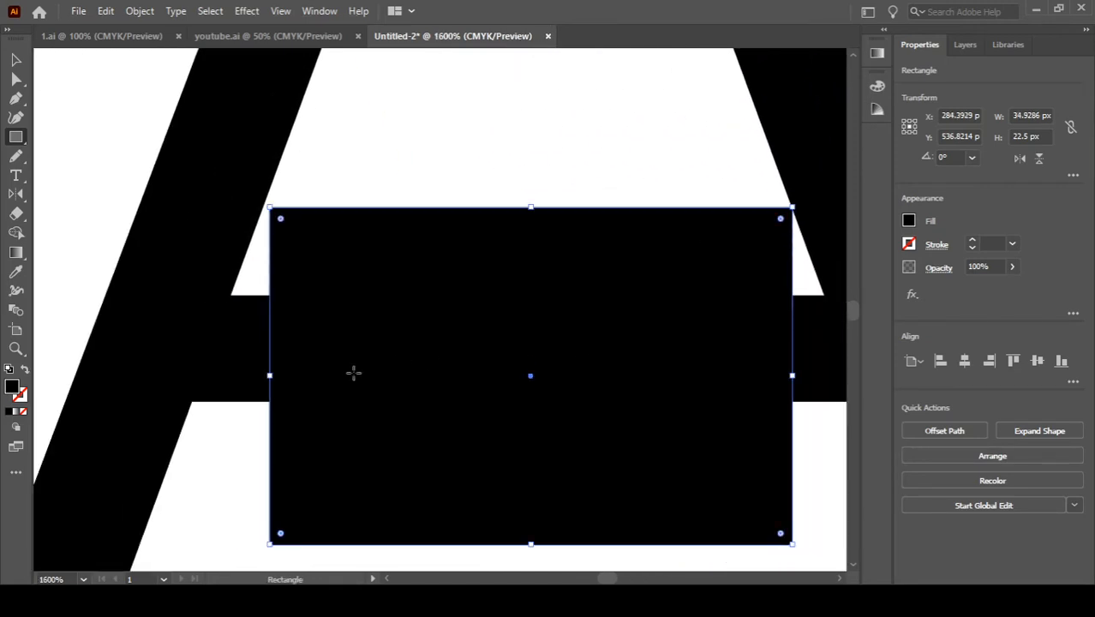
pyautogui.moveTo(269, 377); pyautogui.dragTo(264, 378)
pyautogui.moveTo(623, 451); pyautogui.dragTo(521, 373)
# - Pull the rectangle's two lower corners outward onto the inner edges of the A's legs
pyautogui.press('a')
pyautogui.moveTo(720, 452); pyautogui.dragTo(835, 420)
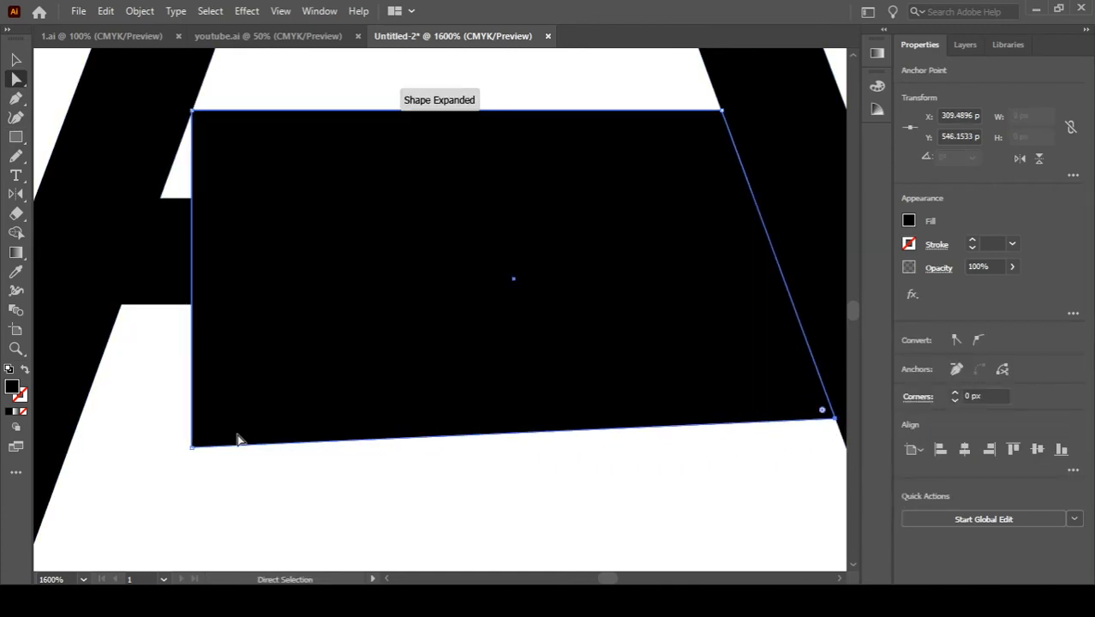
pyautogui.moveTo(194, 448); pyautogui.dragTo(76, 440)
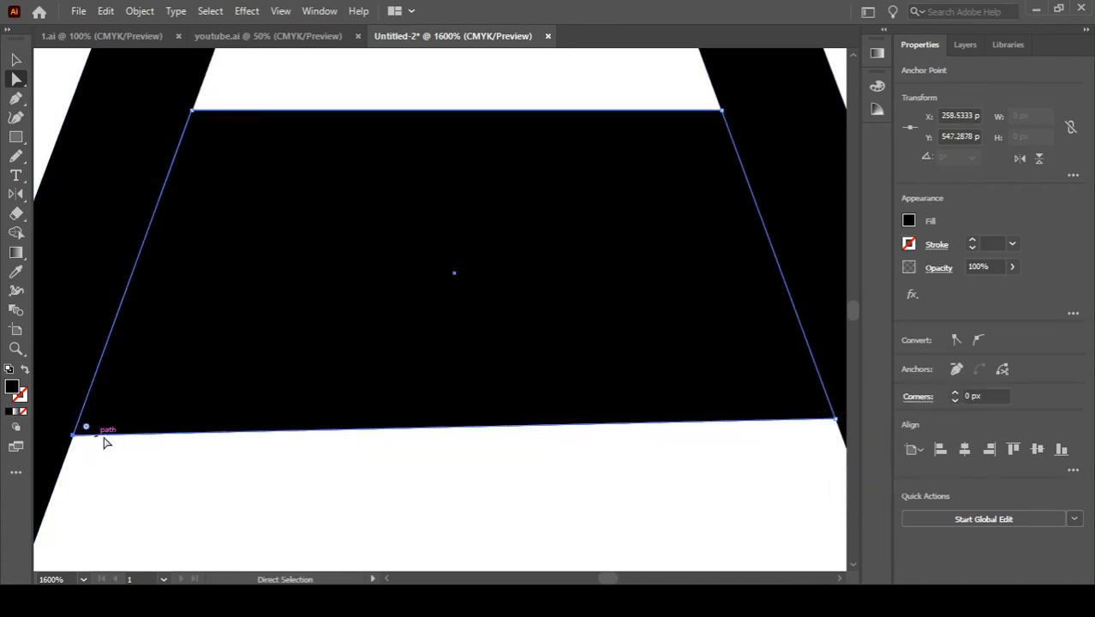
# - Select the wordmark and the four-sided shape, and remove the A's crossbar together with the shape using the Shape Builder
pyautogui.press('v')
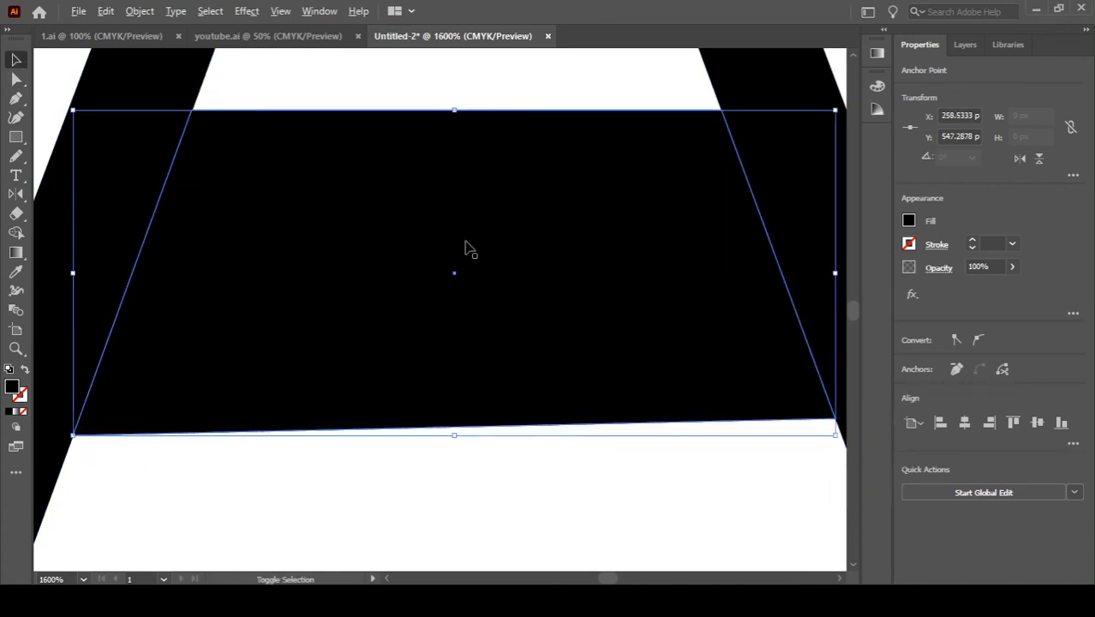
pyautogui.scroll(-2, 463, 252)
pyautogui.click(466, 139)
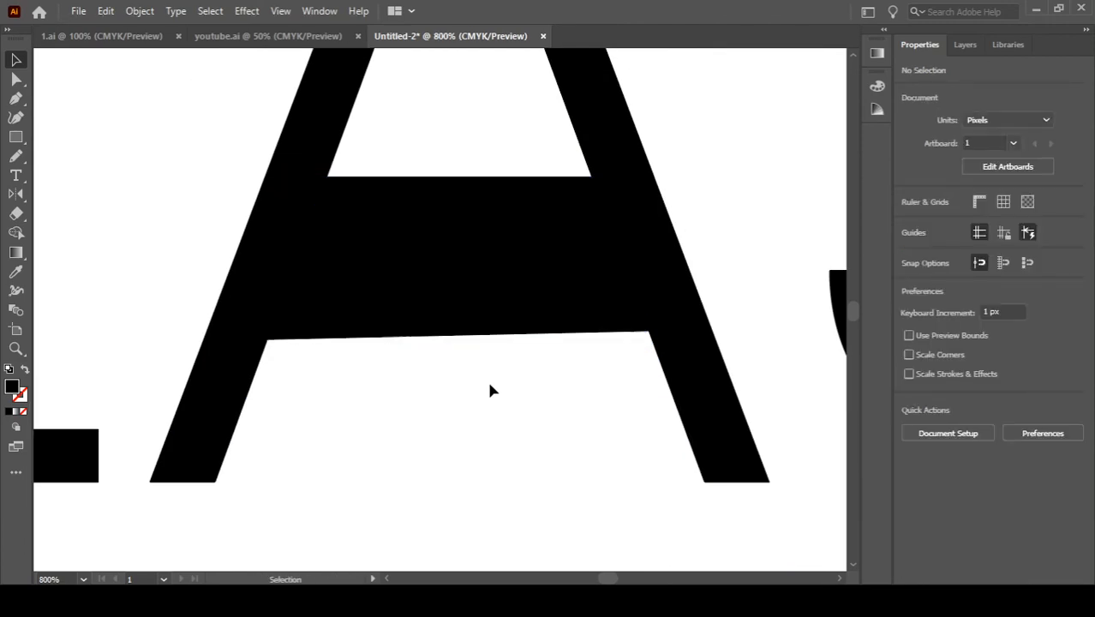
pyautogui.moveTo(492, 205); pyautogui.dragTo(489, 201)
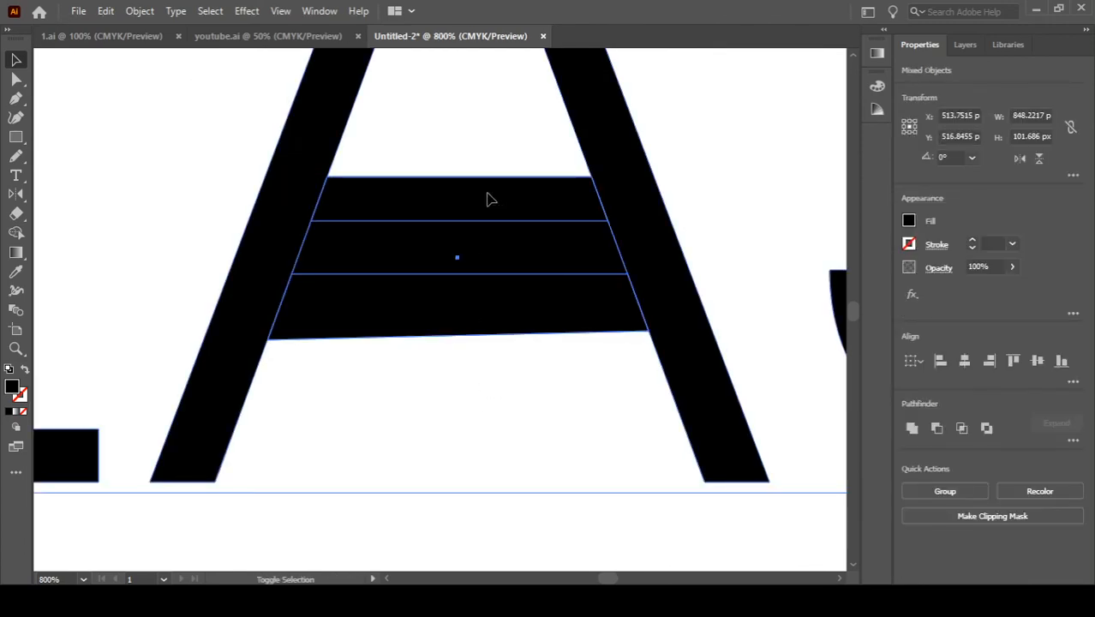
pyautogui.hotkey('shift', 'm')
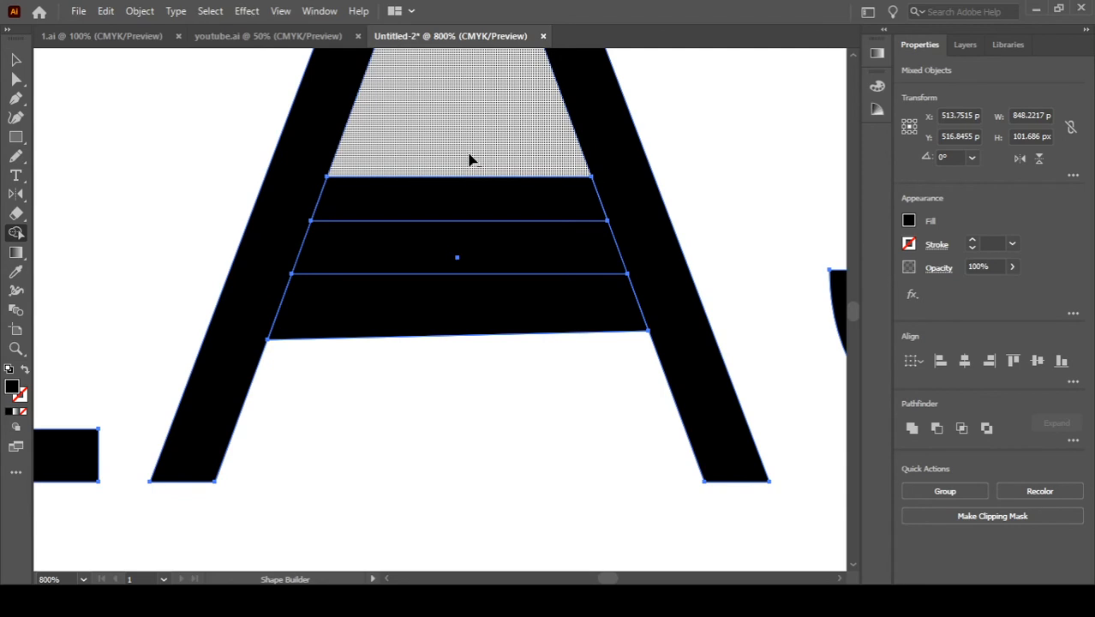
pyautogui.moveTo(470, 161); pyautogui.dragTo(463, 360)
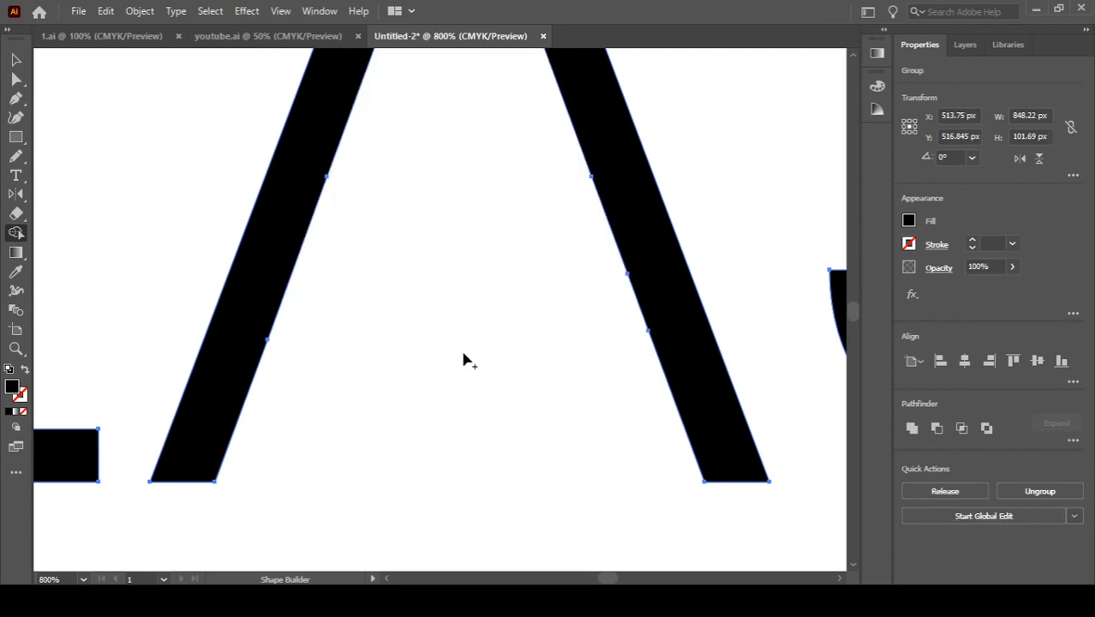
# - Draw a thin horizontal rectangle across both legs of the A, slightly below mid-height
pyautogui.press('v')
pyautogui.scroll(-4, 463, 335)
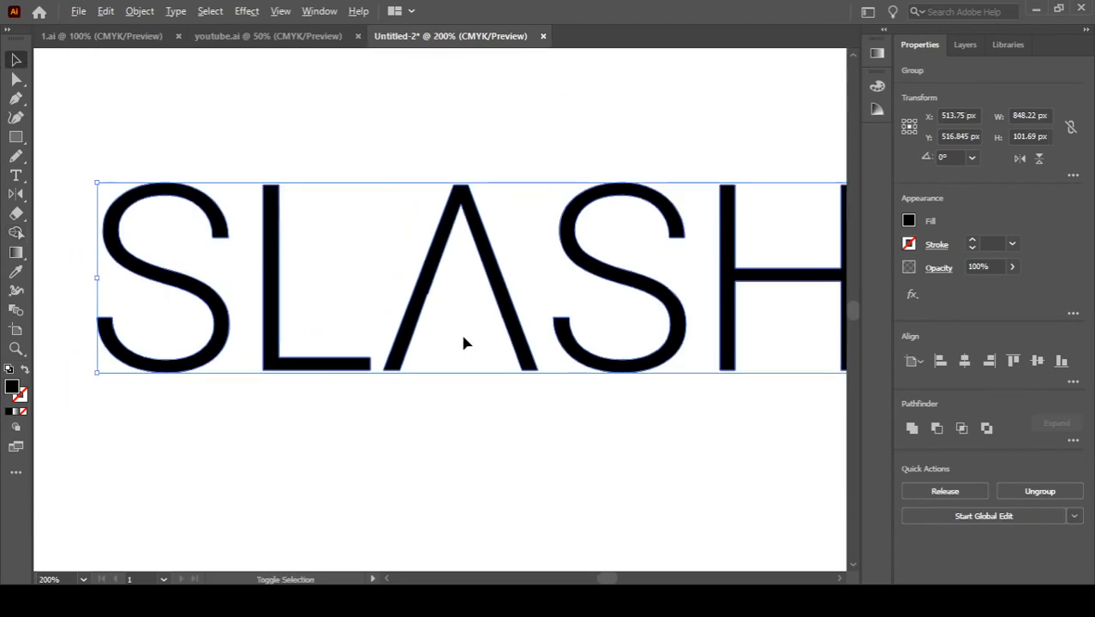
pyautogui.scroll(-1, 463, 343)
pyautogui.scroll(3, 464, 342)
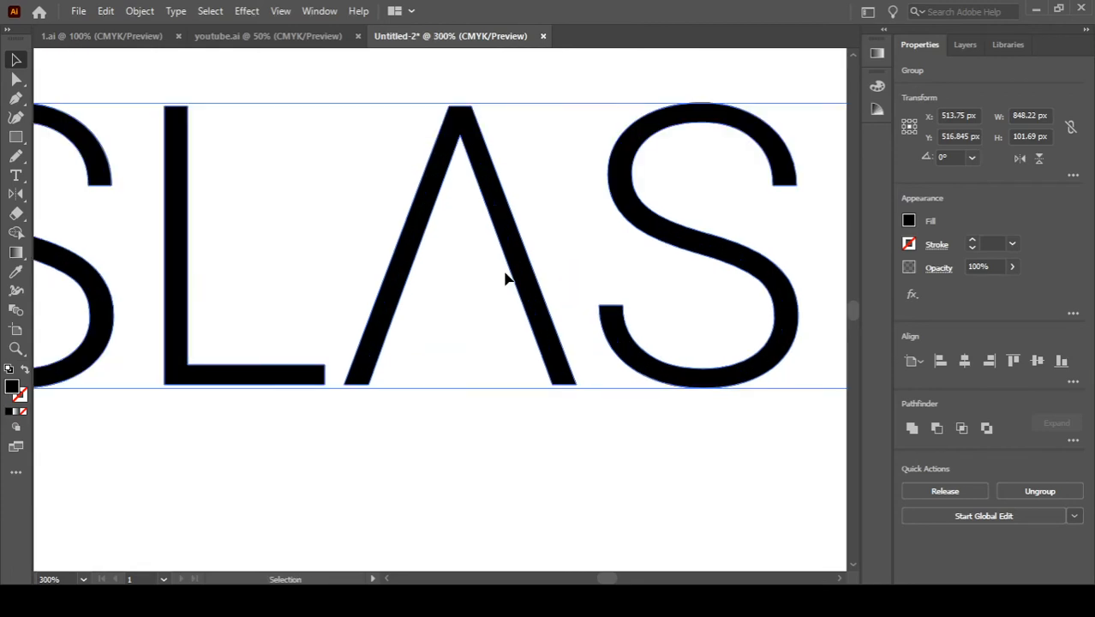
pyautogui.press('m')
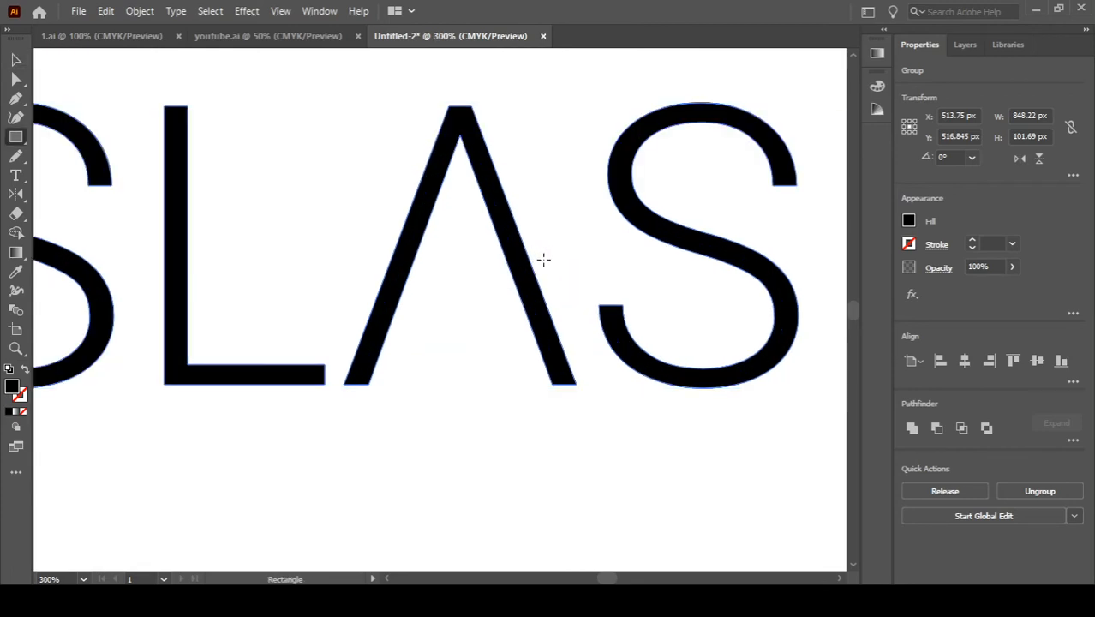
pyautogui.moveTo(543, 259); pyautogui.dragTo(365, 276)
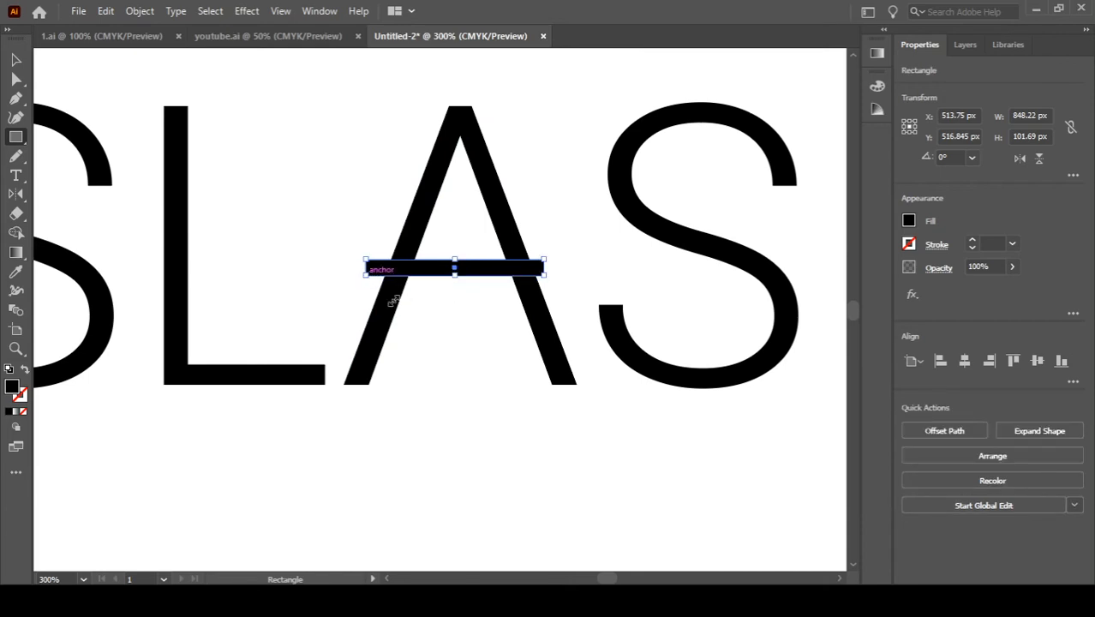
# - Select the wordmark and the thin rectangle, and remove the rectangle's area with the Shape Builder to cut a gap through the A's legs
pyautogui.hotkey('shift', 'v')
pyautogui.click(436, 184)
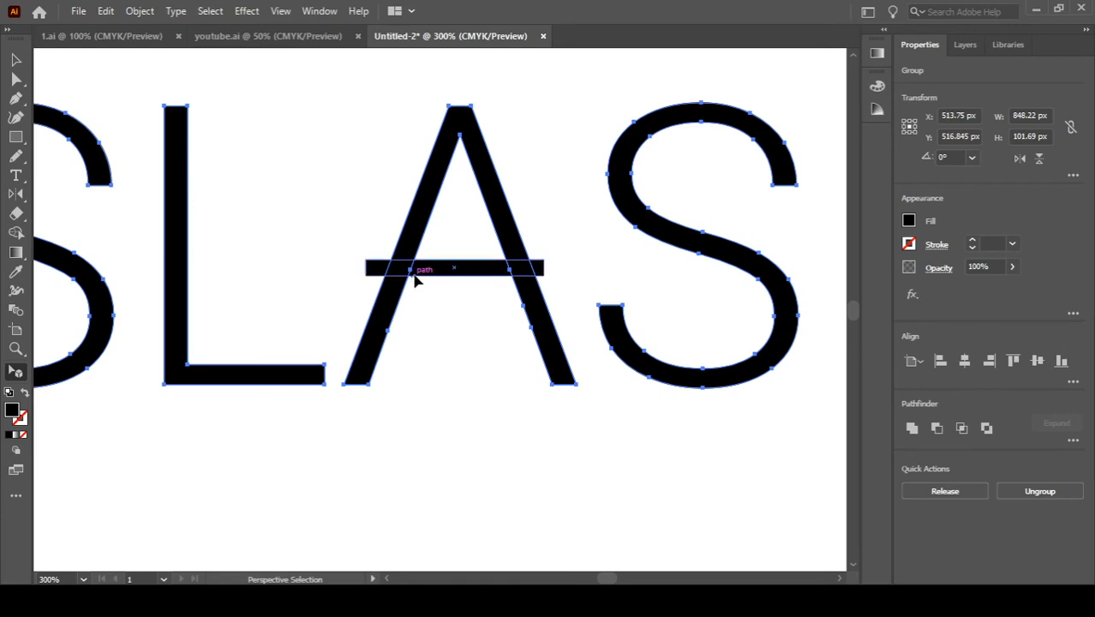
pyautogui.click(429, 271)
pyautogui.keyDown('shift'); pyautogui.click(409, 237); pyautogui.keyUp('shift')
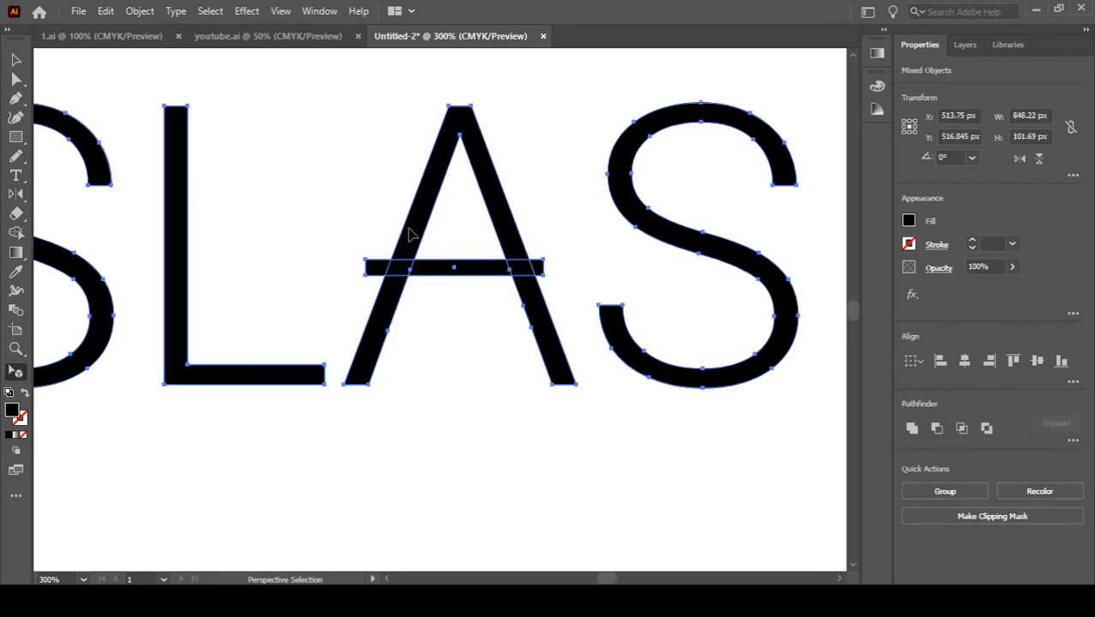
pyautogui.hotkey('shift', 'm')
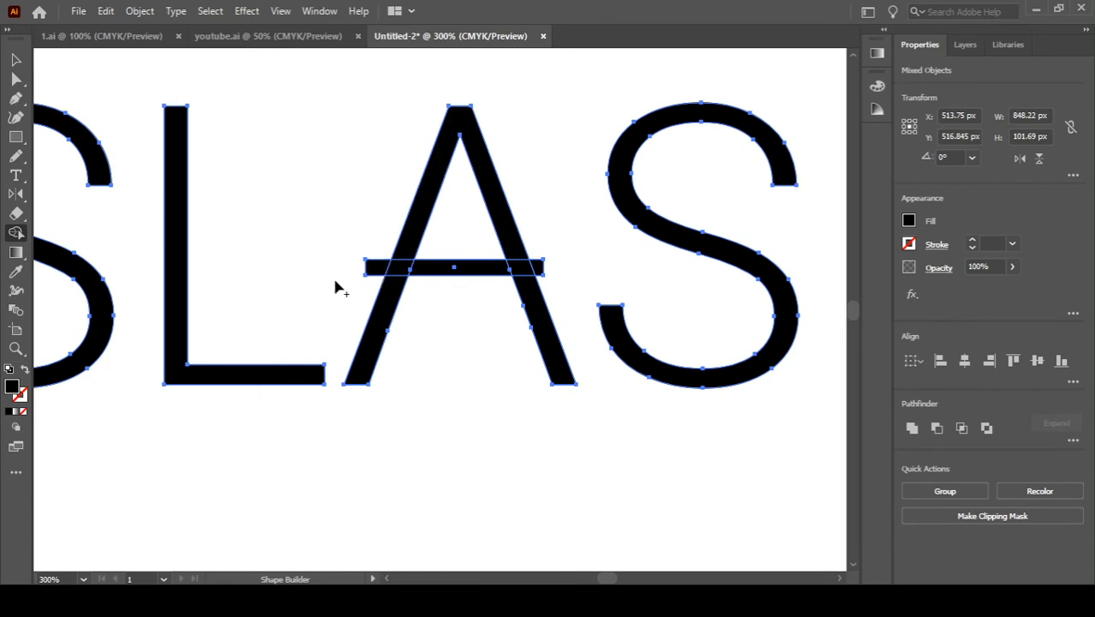
pyautogui.moveTo(352, 274); pyautogui.dragTo(552, 275)
pyautogui.press('v')
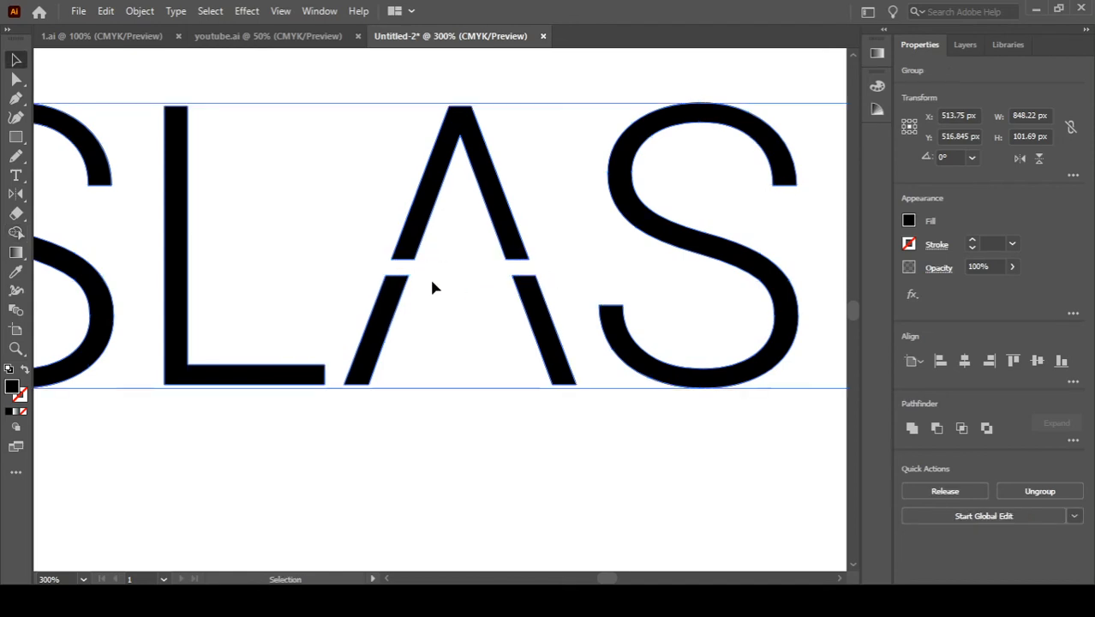
pyautogui.click(495, 487)
# - Draw a thin pointed black sliver with the Pen tool, extending outward from the cut end of the A's upper left leg
pyautogui.scroll(1, 383, 277)
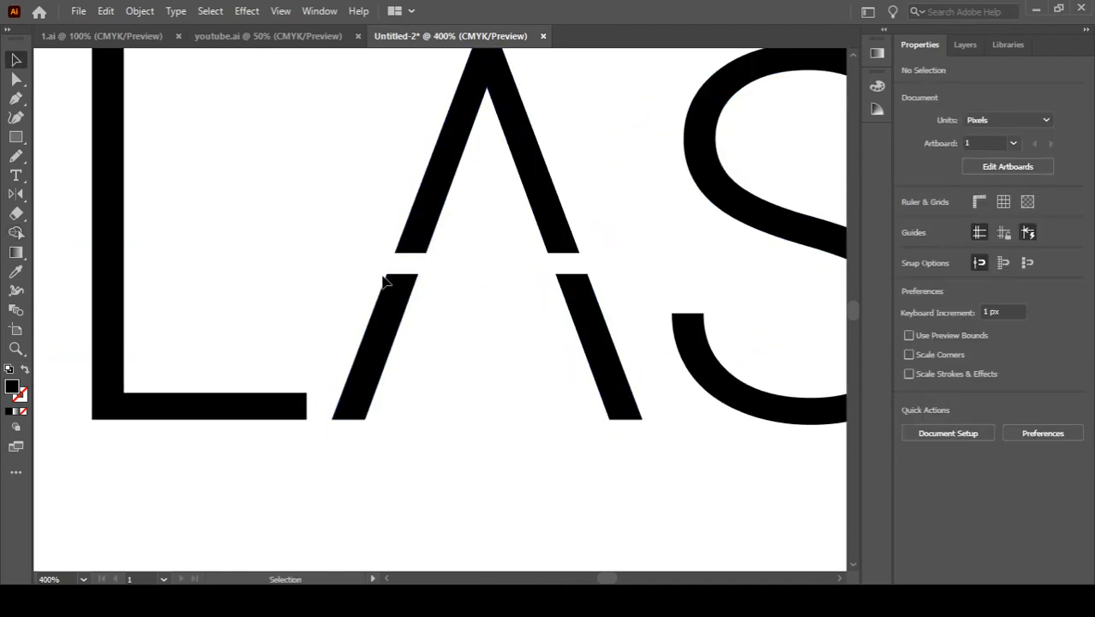
pyautogui.press('p')
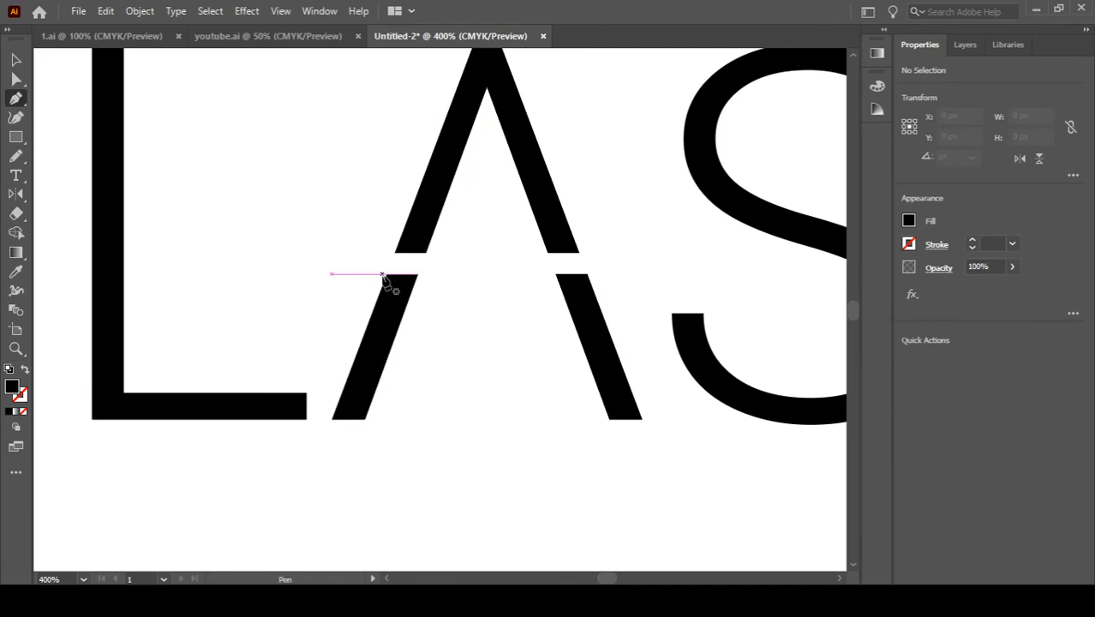
pyautogui.scroll(2, 371, 242)
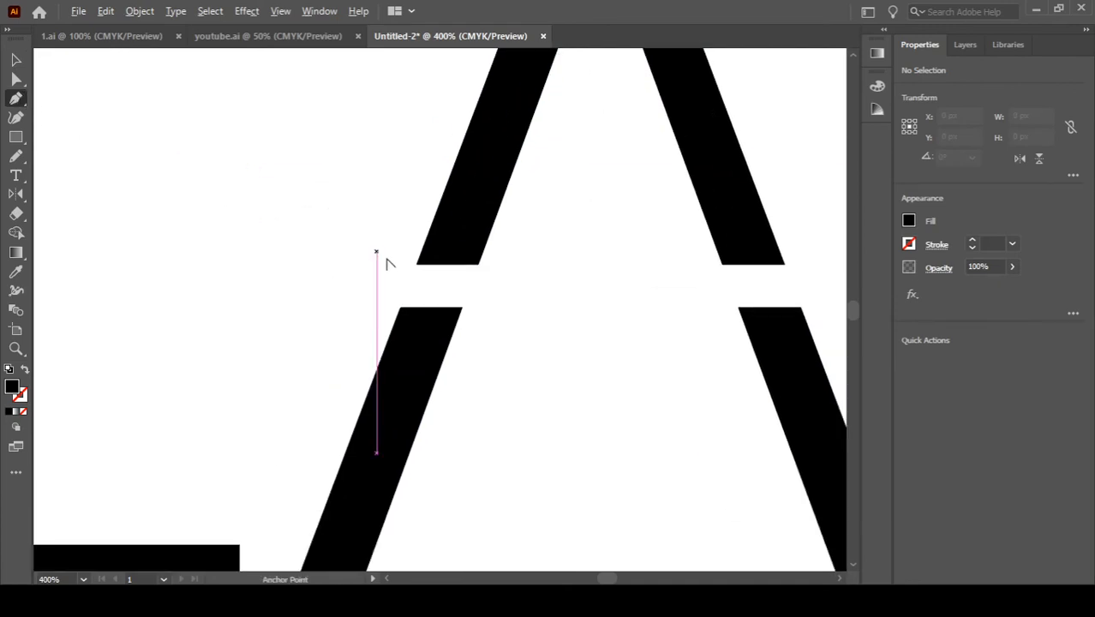
pyautogui.click(418, 264)
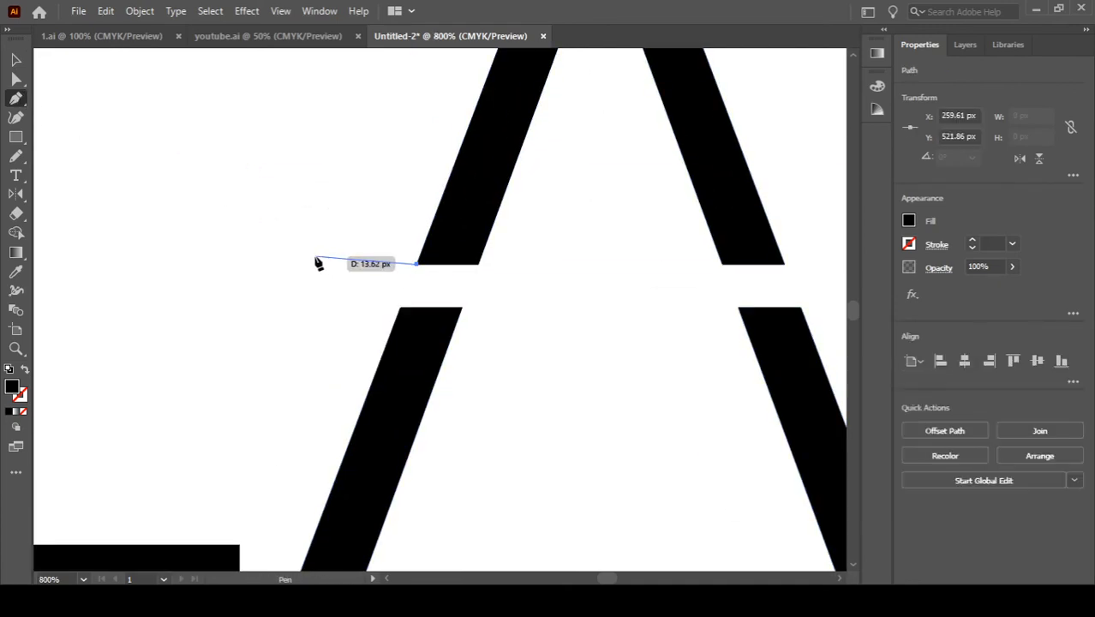
pyautogui.click(291, 265)
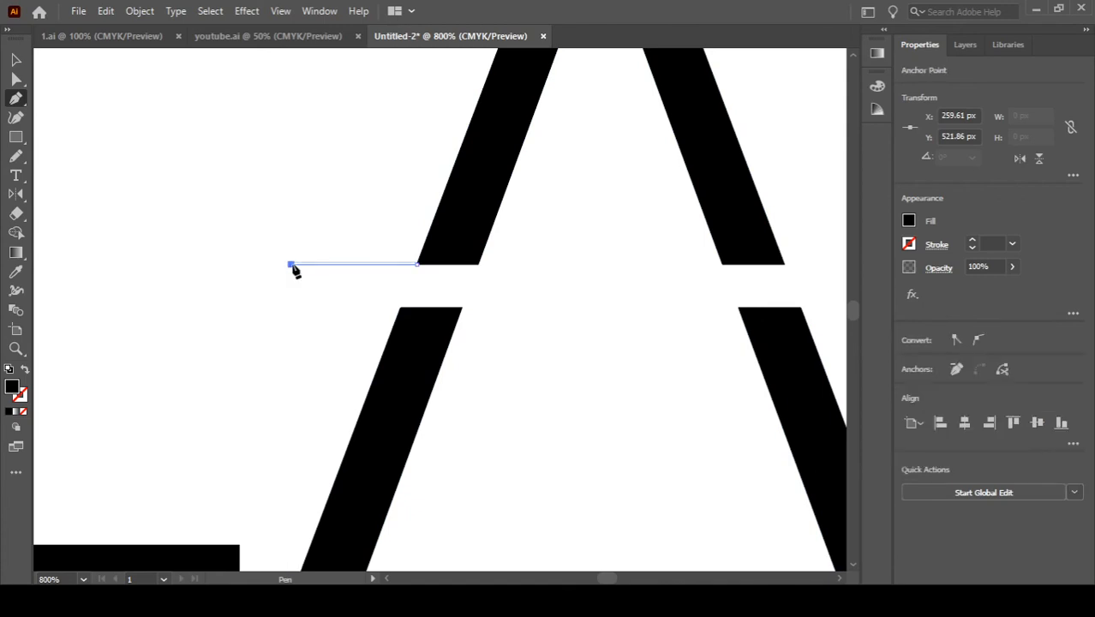
pyautogui.click(423, 256)
pyautogui.press('v')
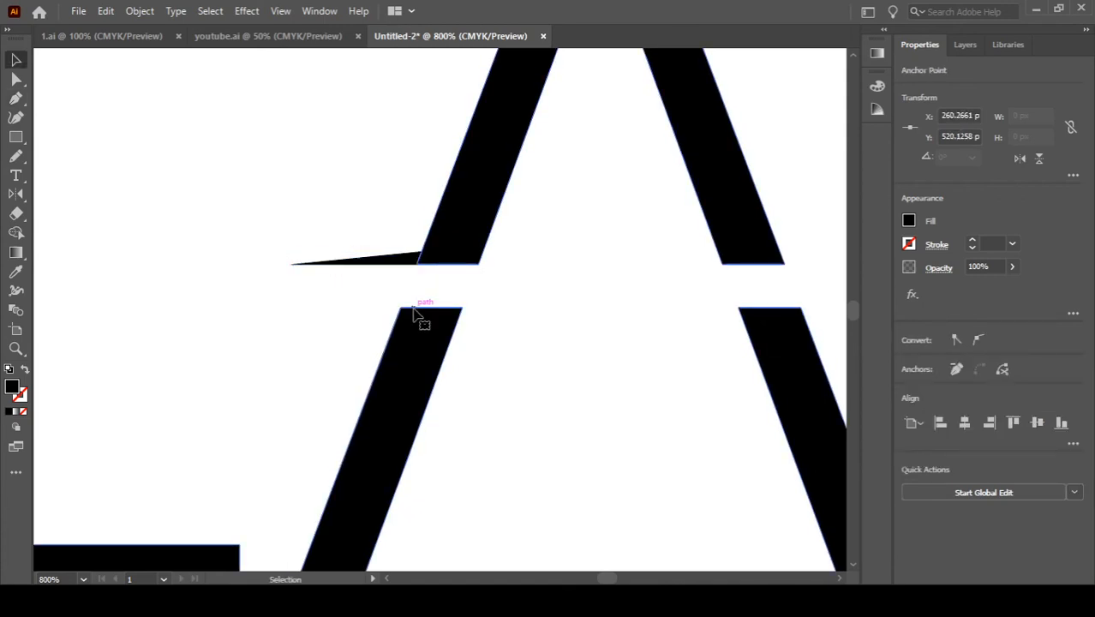
pyautogui.click(420, 318)
pyautogui.click(391, 314)
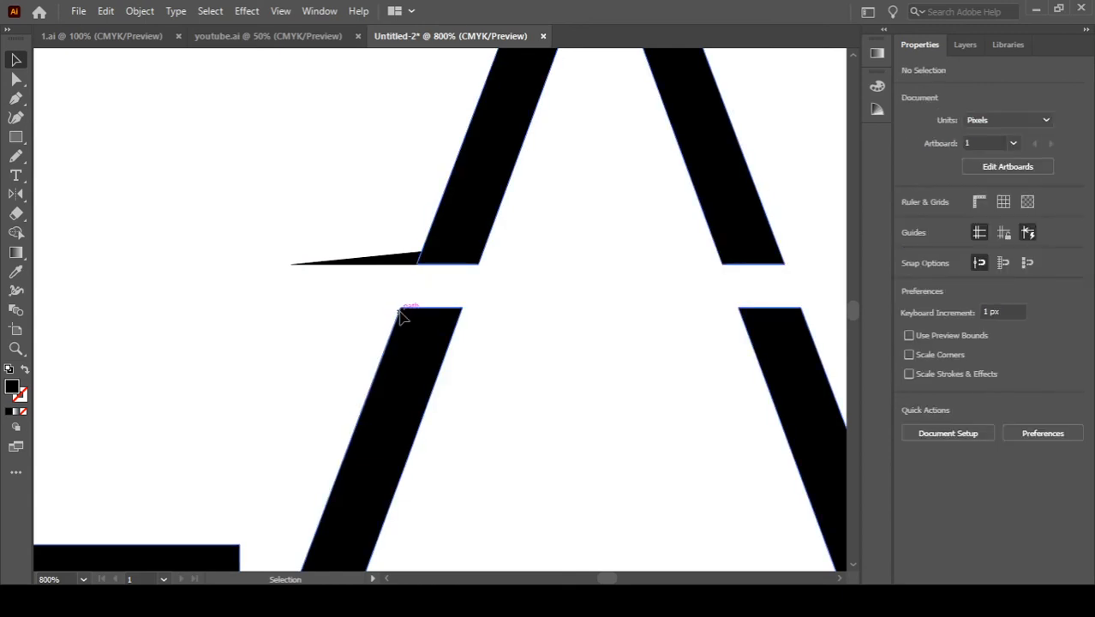
pyautogui.click(400, 312)
pyautogui.press('p')
pyautogui.click(401, 308)
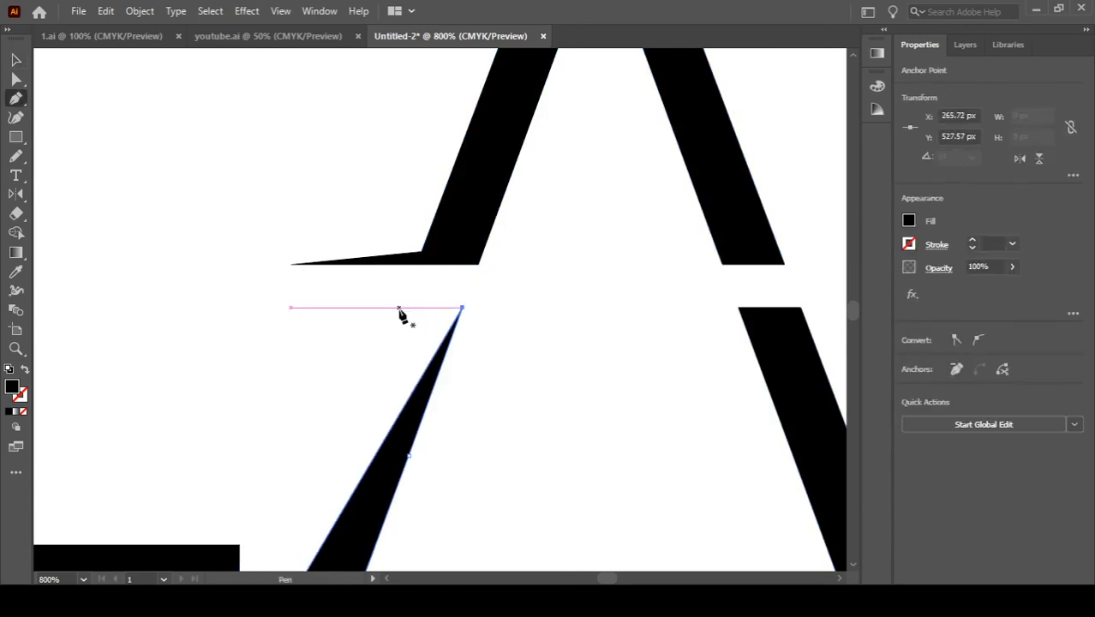
pyautogui.hotkey('ctrl', 'z')
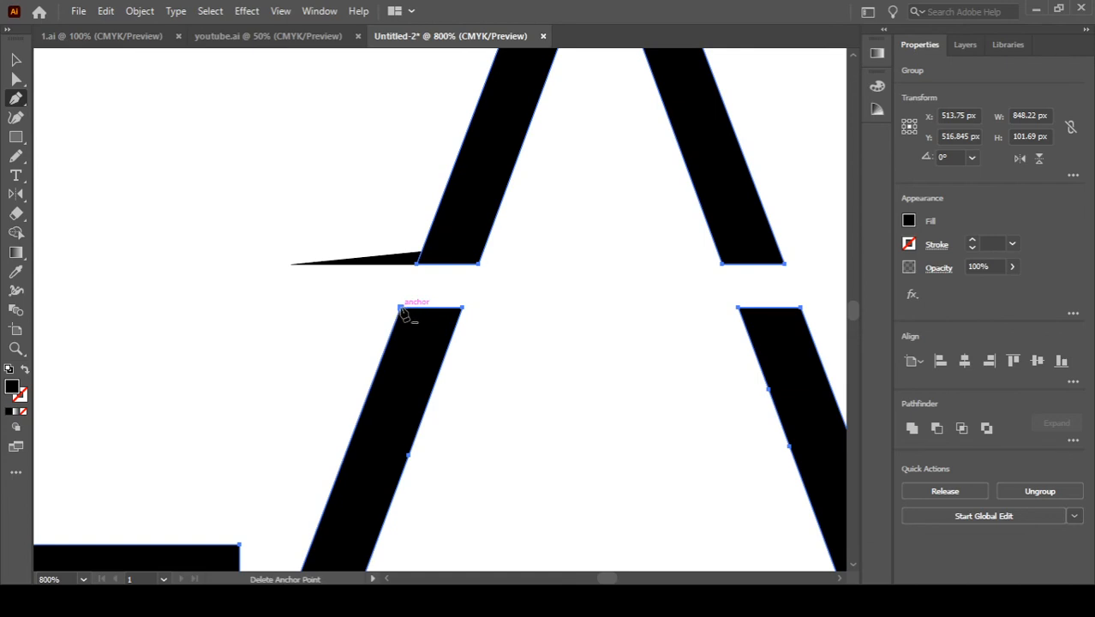
pyautogui.click(400, 306)
pyautogui.hotkey('ctrl', 'z')
pyautogui.click(397, 317)
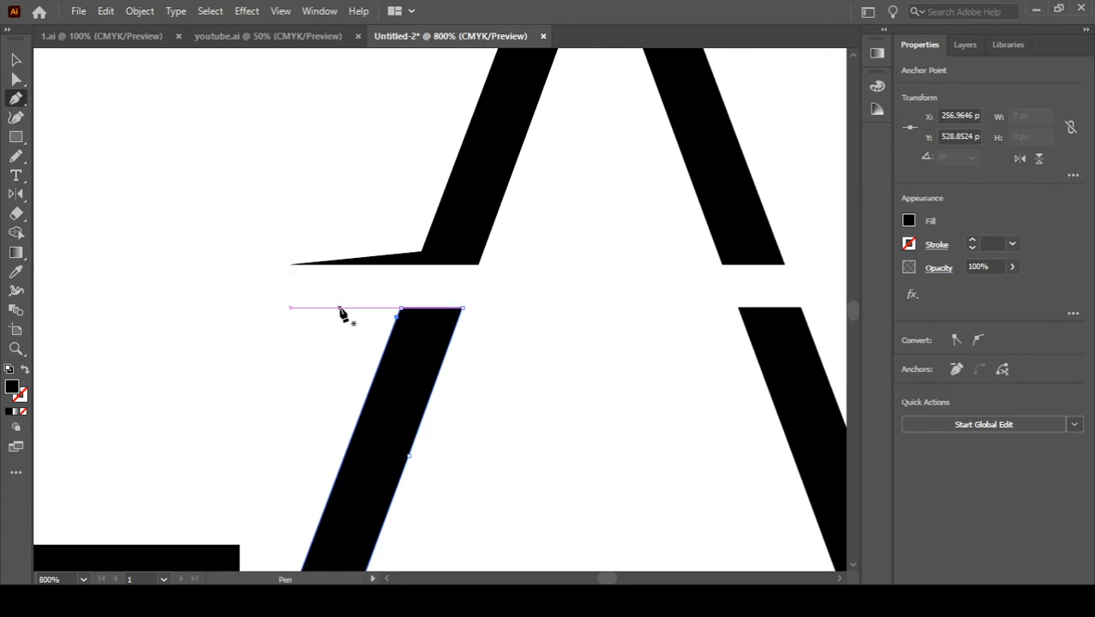
pyautogui.press('v')
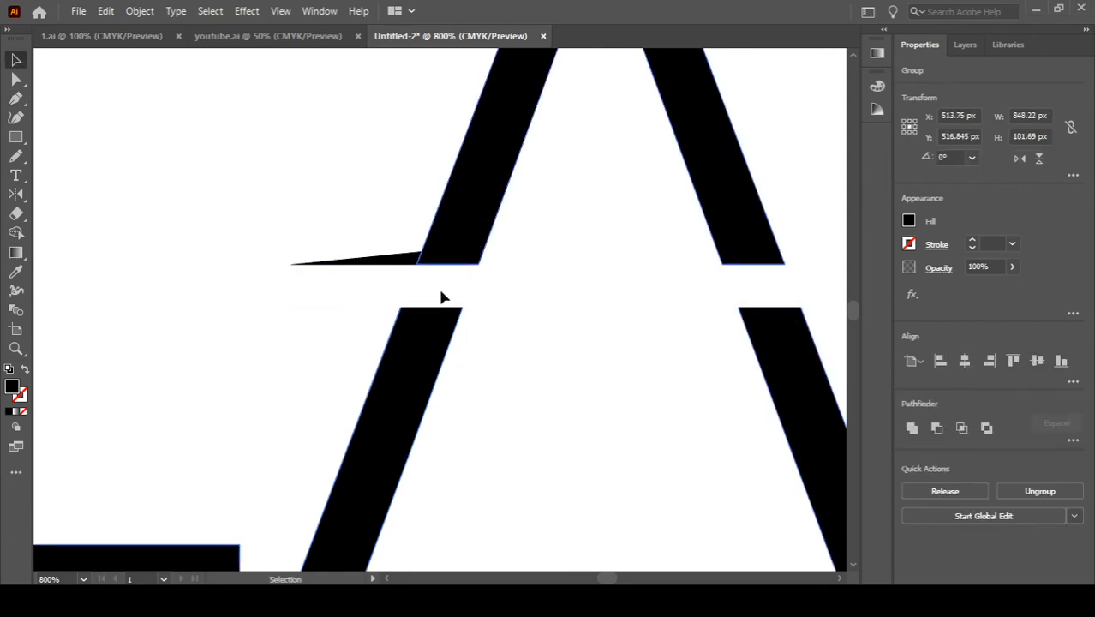
# - Draw a thin pointed sliver outward from the cut end of the A's lower left leg and shorten it slightly at its tip
pyautogui.press('p')
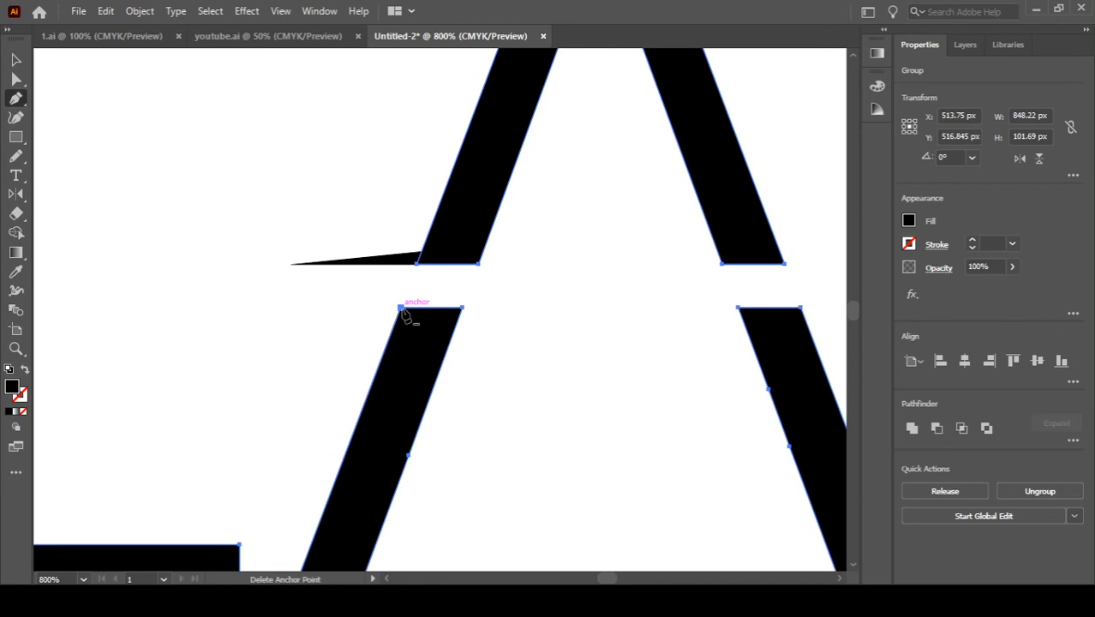
pyautogui.click(398, 315)
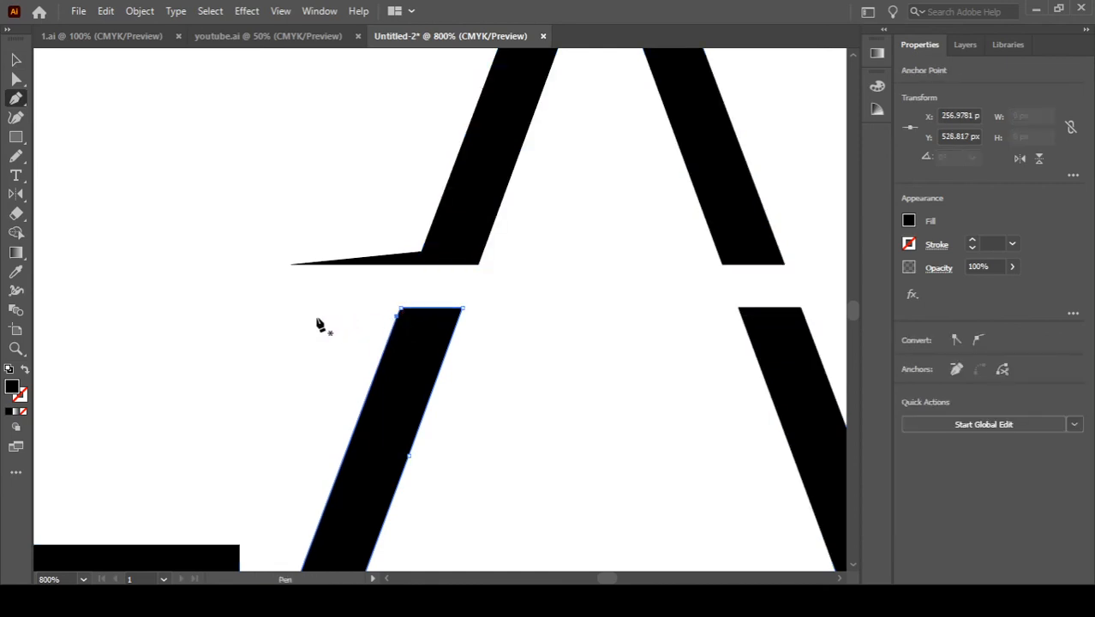
pyautogui.click(283, 312)
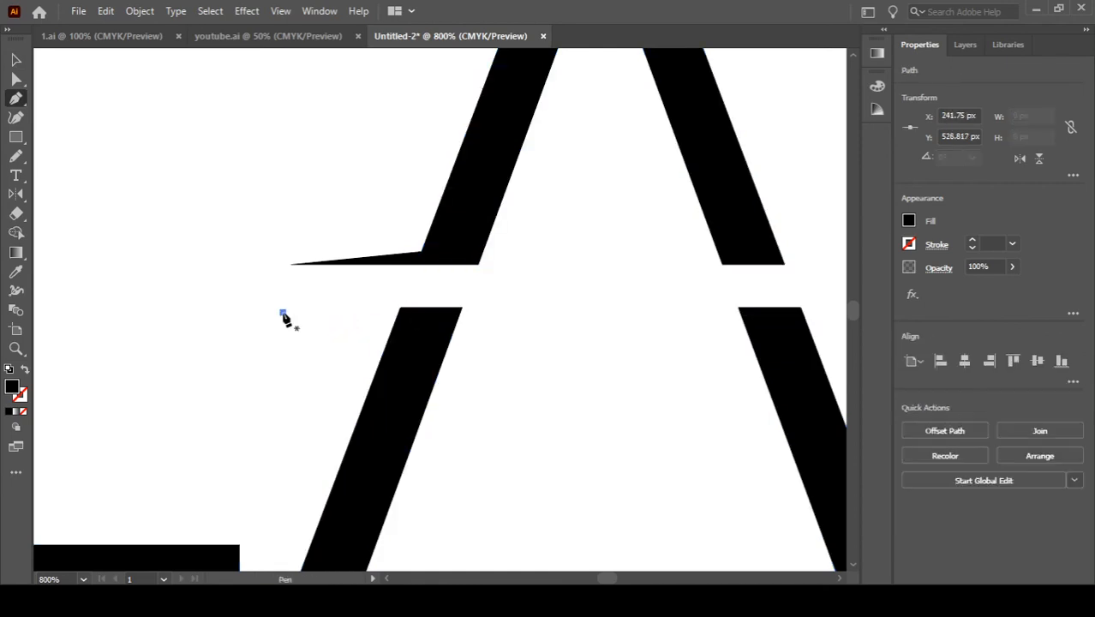
pyautogui.click(398, 315)
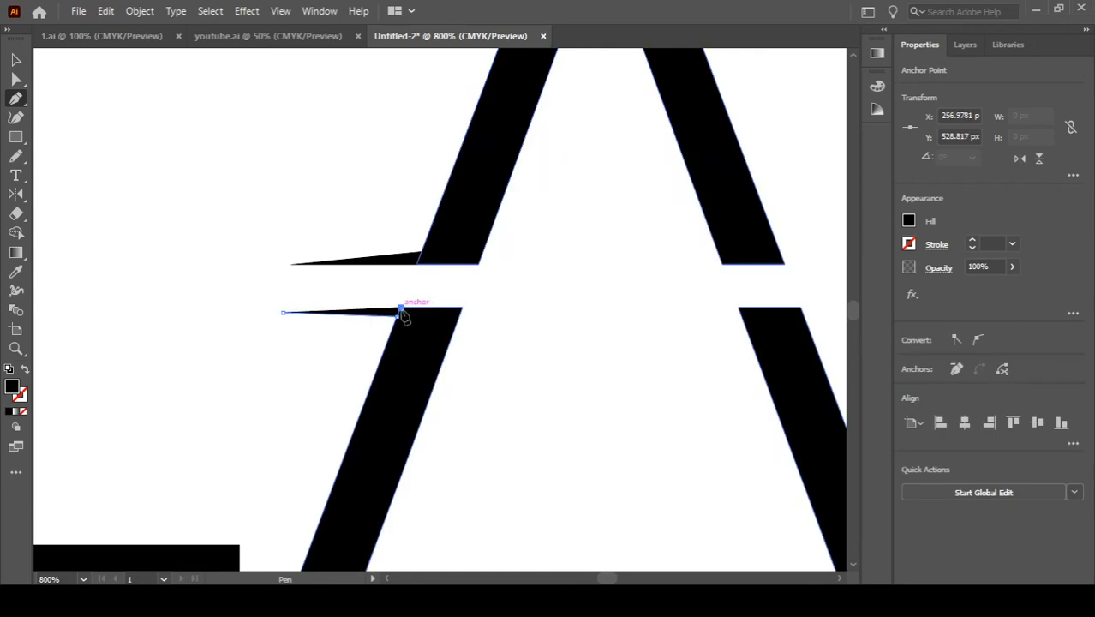
pyautogui.press('v')
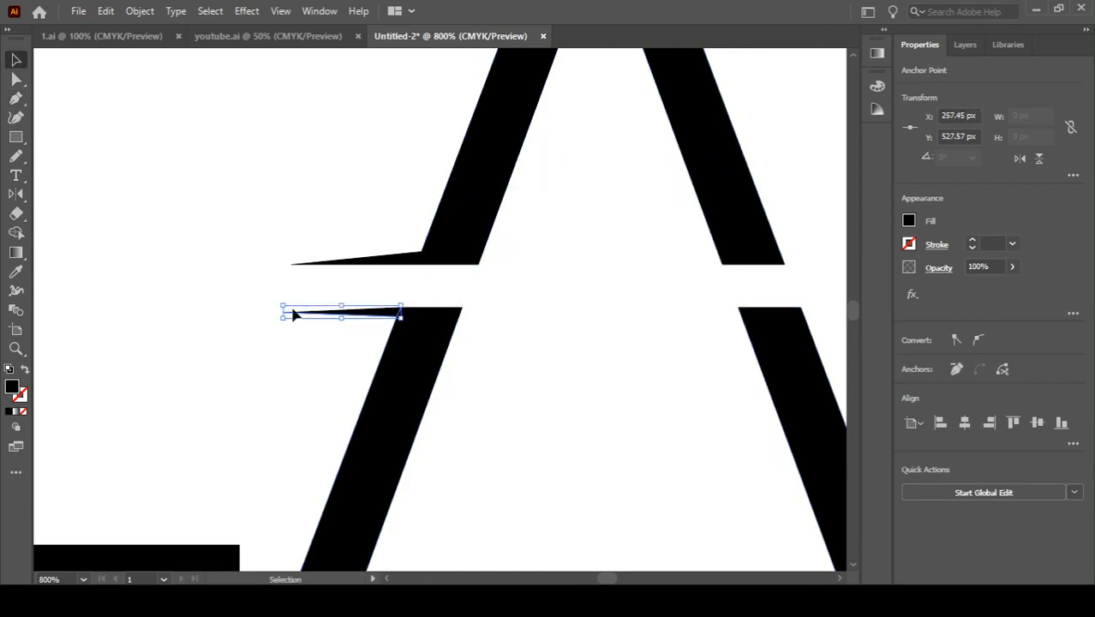
pyautogui.moveTo(283, 314); pyautogui.dragTo(298, 312)
pyautogui.click(259, 336)
pyautogui.scroll(-3, 546, 346)
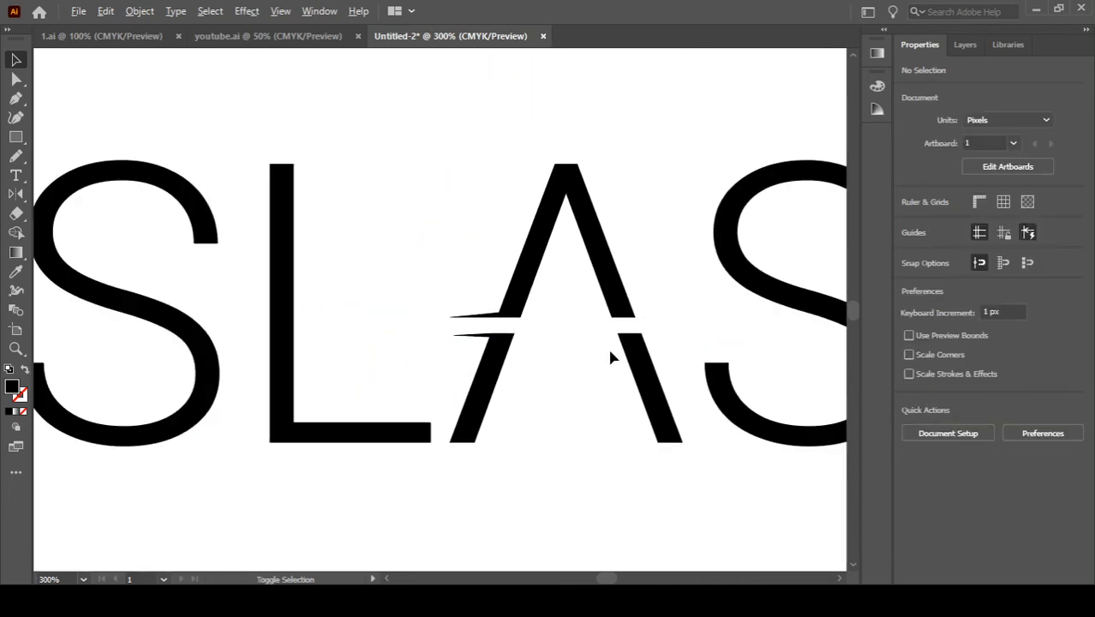
# - Draw a pointed sliver about 11 px long from the inner corner of the A's upper right leg, its flat edge along the gap
pyautogui.scroll(2, 611, 347)
pyautogui.press('o')
pyautogui.press('p')
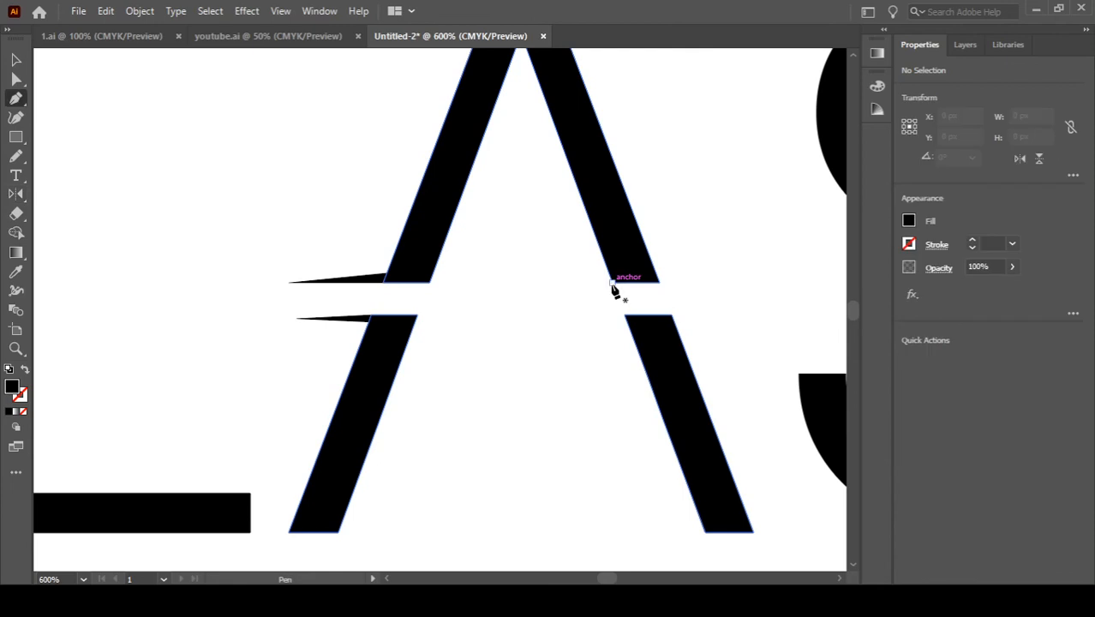
pyautogui.scroll(1, 614, 283)
pyautogui.click(614, 276)
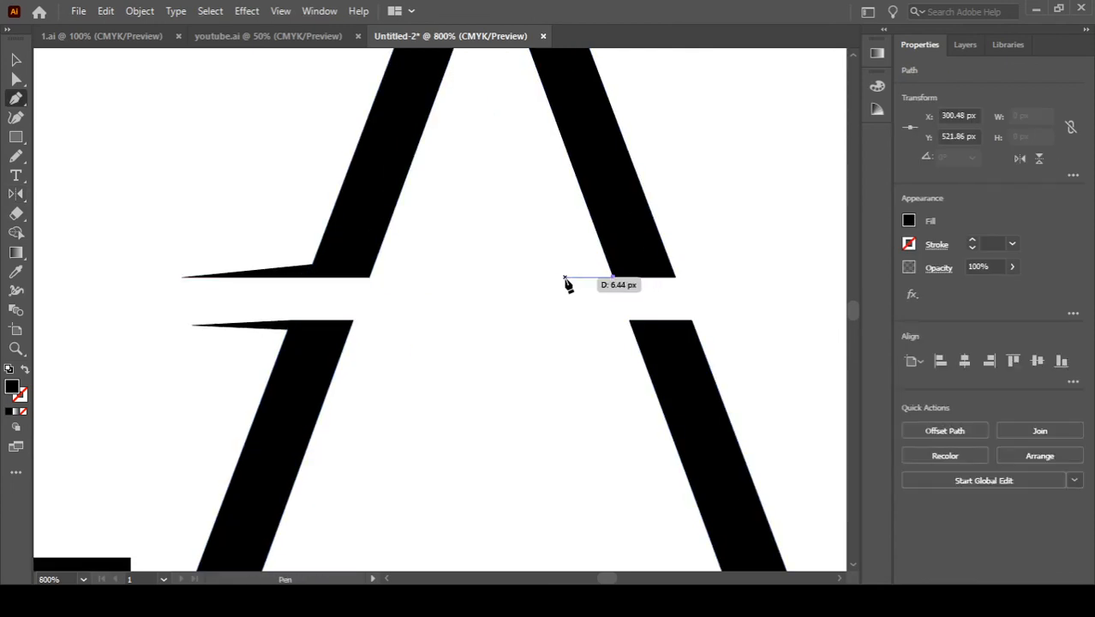
pyautogui.click(532, 276)
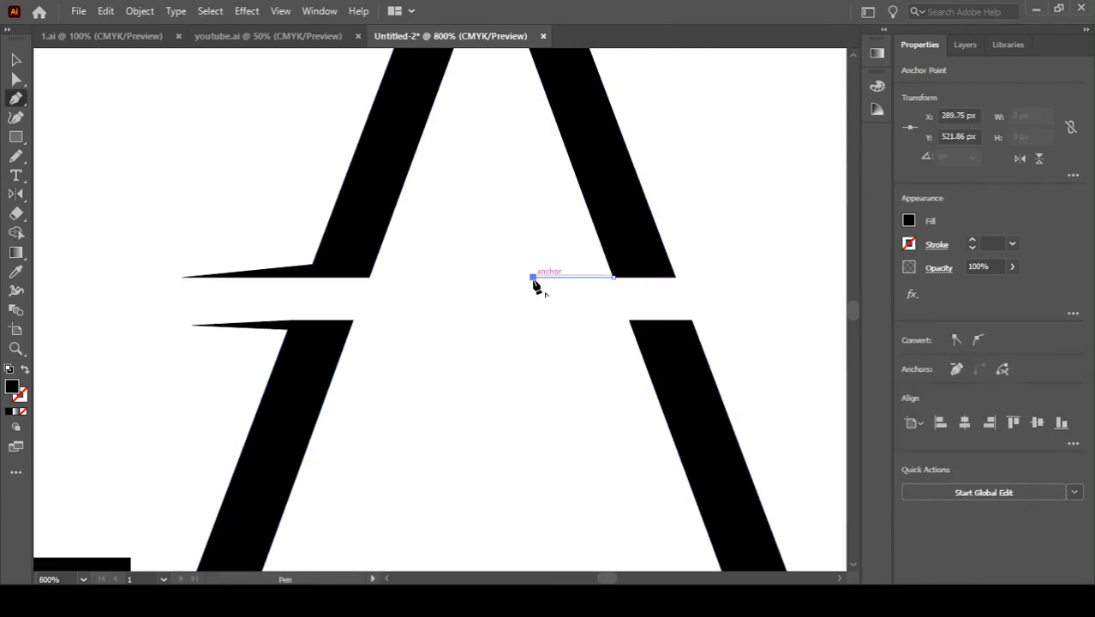
pyautogui.click(611, 272)
pyautogui.press('v')
pyautogui.click(614, 358)
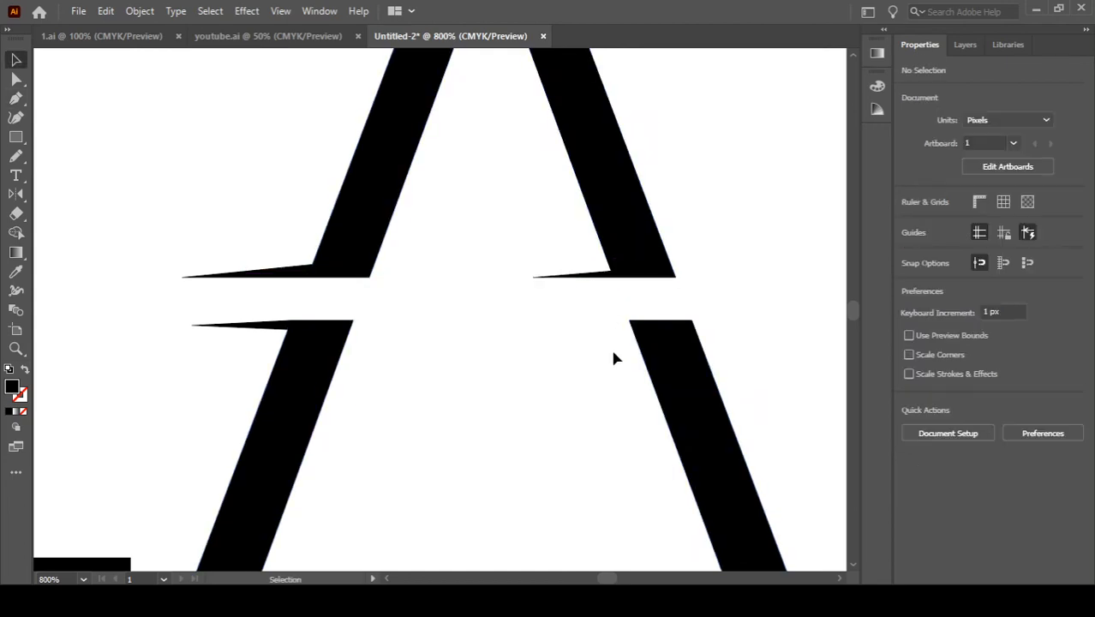
# - Draw a matching pointed sliver inward from the cut end of the A's lower right leg, with its flat edge along the gap
pyautogui.press('p')
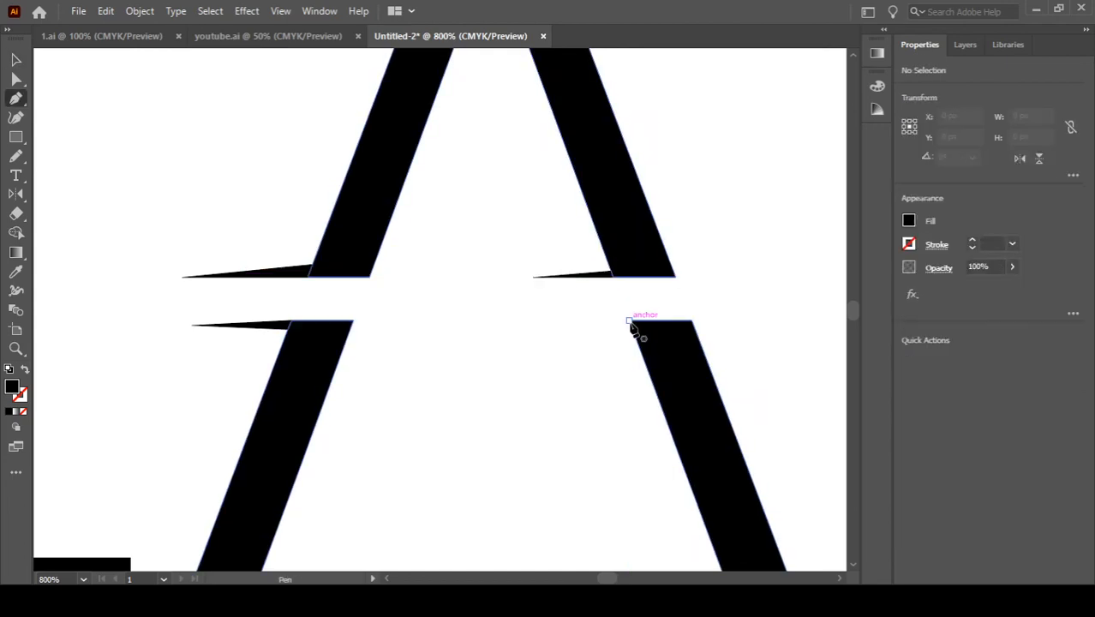
pyautogui.click(629, 322)
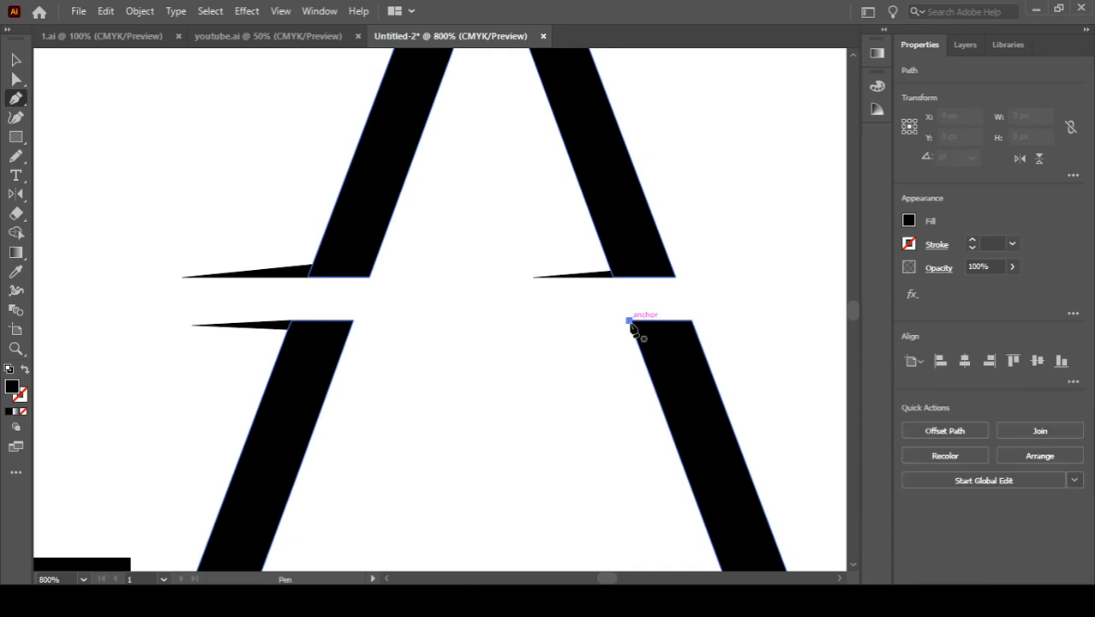
pyautogui.click(563, 322)
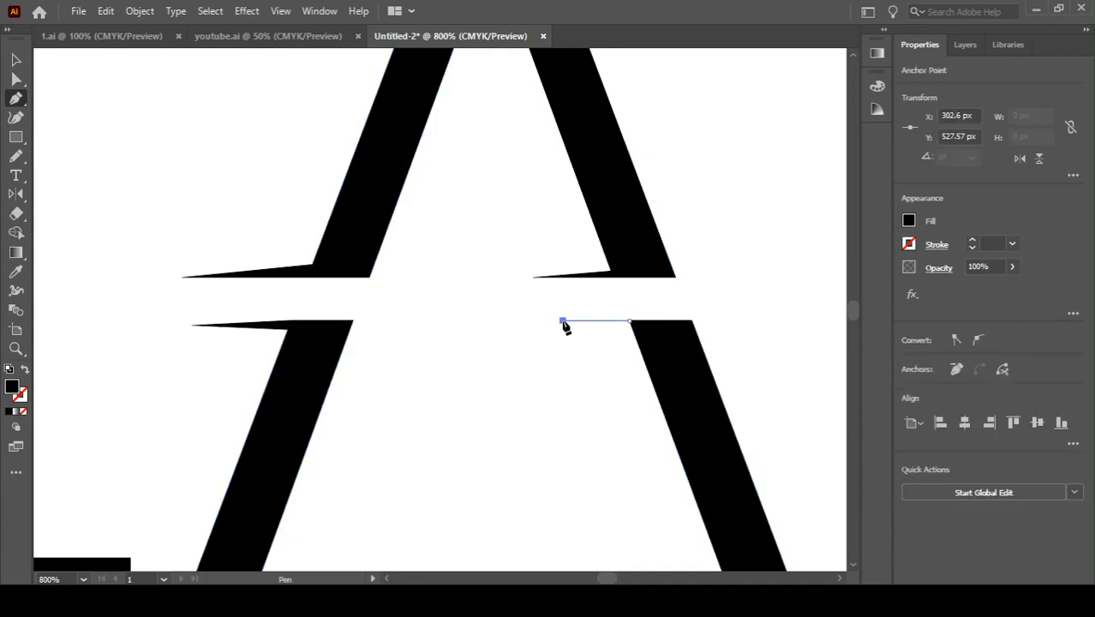
pyautogui.click(630, 323)
pyautogui.press('v')
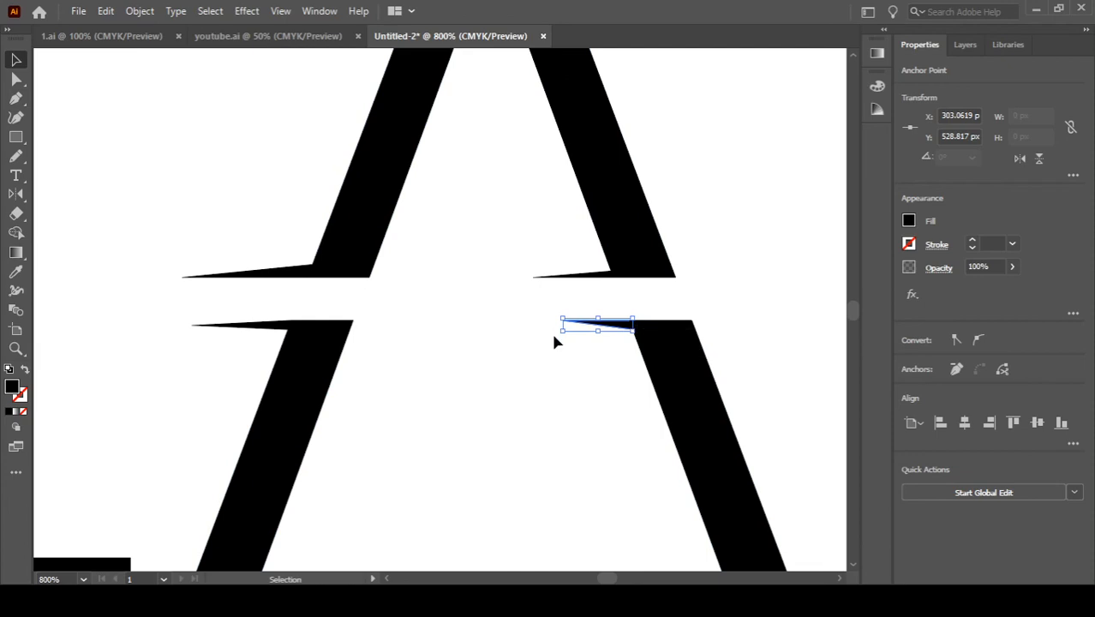
pyautogui.click(492, 347)
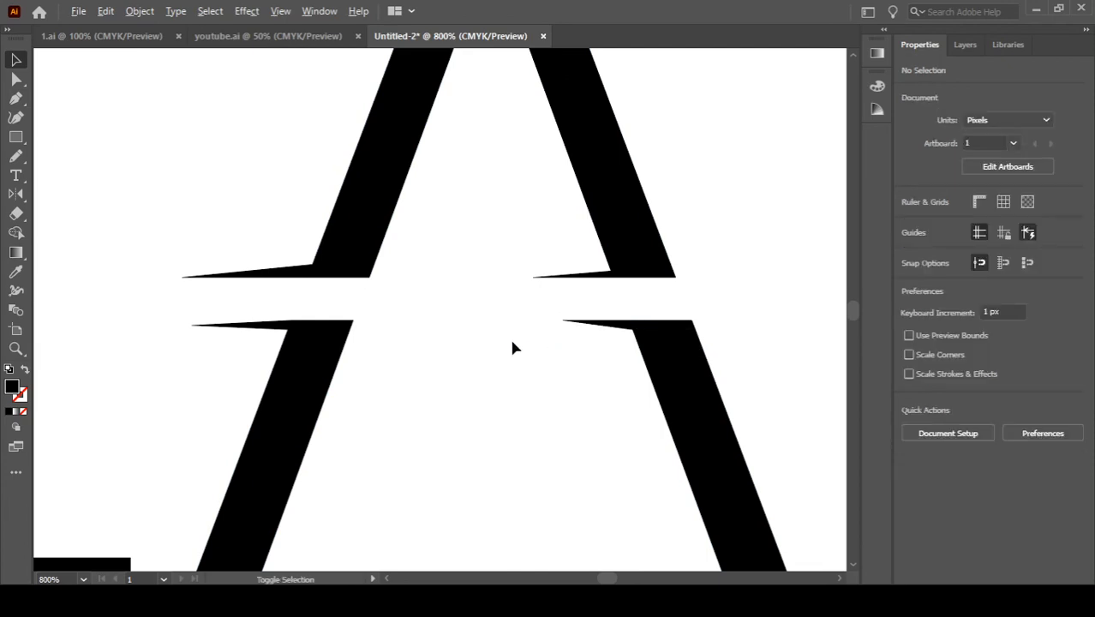
# - Directly select the upper part and both lower legs of the A and fill them with gold
pyautogui.scroll(-8, 513, 347)
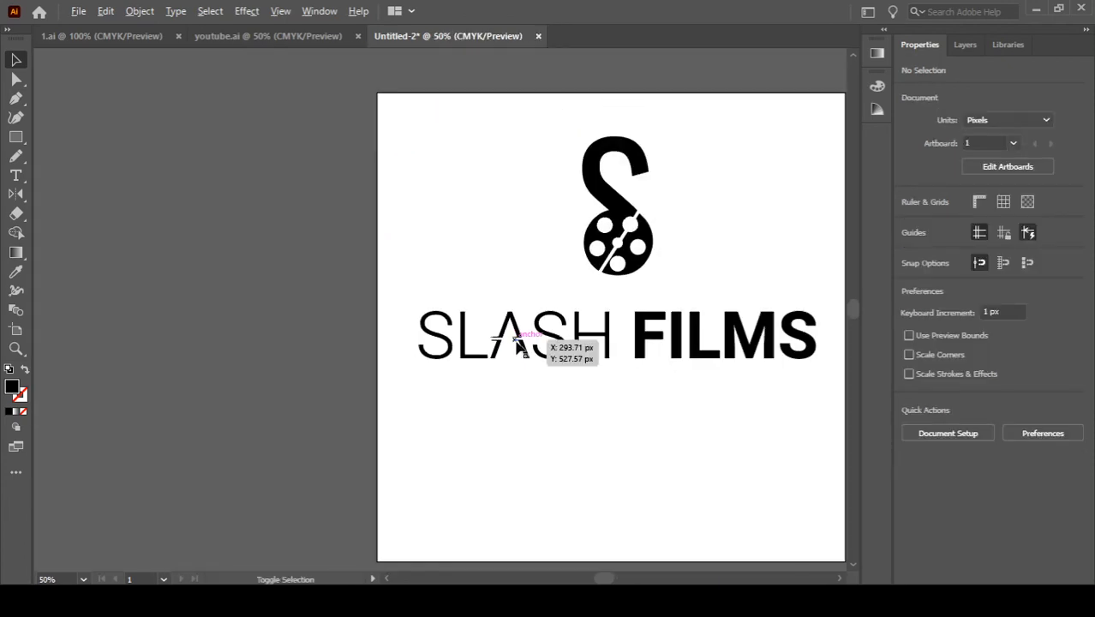
pyautogui.scroll(4, 577, 362)
pyautogui.scroll(-4, 581, 361)
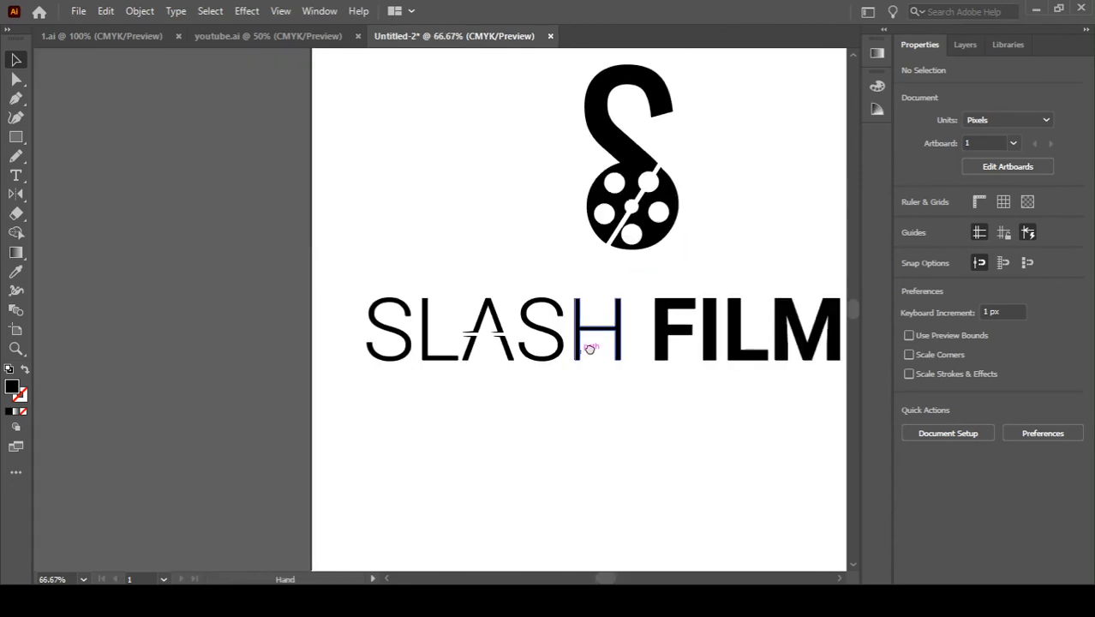
pyautogui.moveTo(590, 349); pyautogui.dragTo(478, 418)
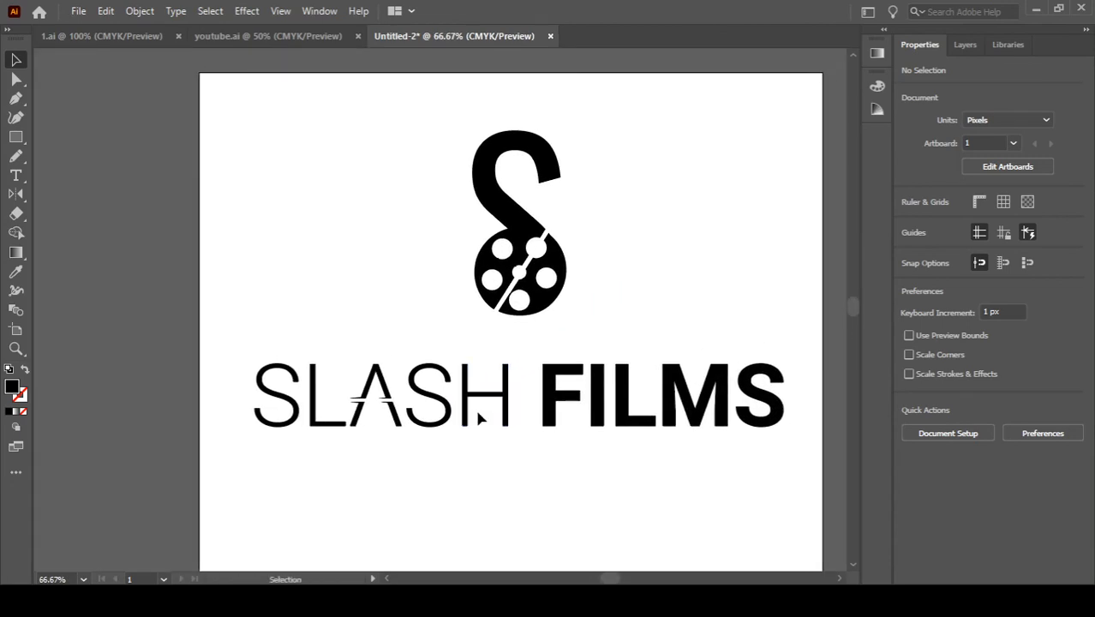
pyautogui.press('a')
pyautogui.click(383, 390)
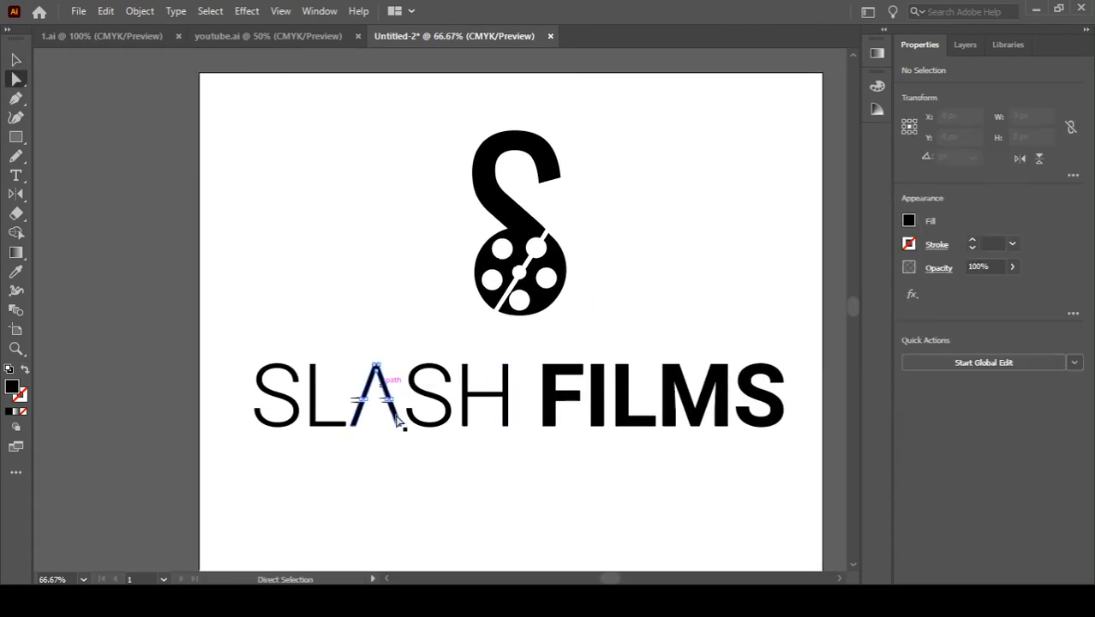
pyautogui.keyDown('shift'); pyautogui.click(396, 414); pyautogui.keyUp('shift')
pyautogui.scroll(1, 367, 422)
pyautogui.scroll(2, 368, 423)
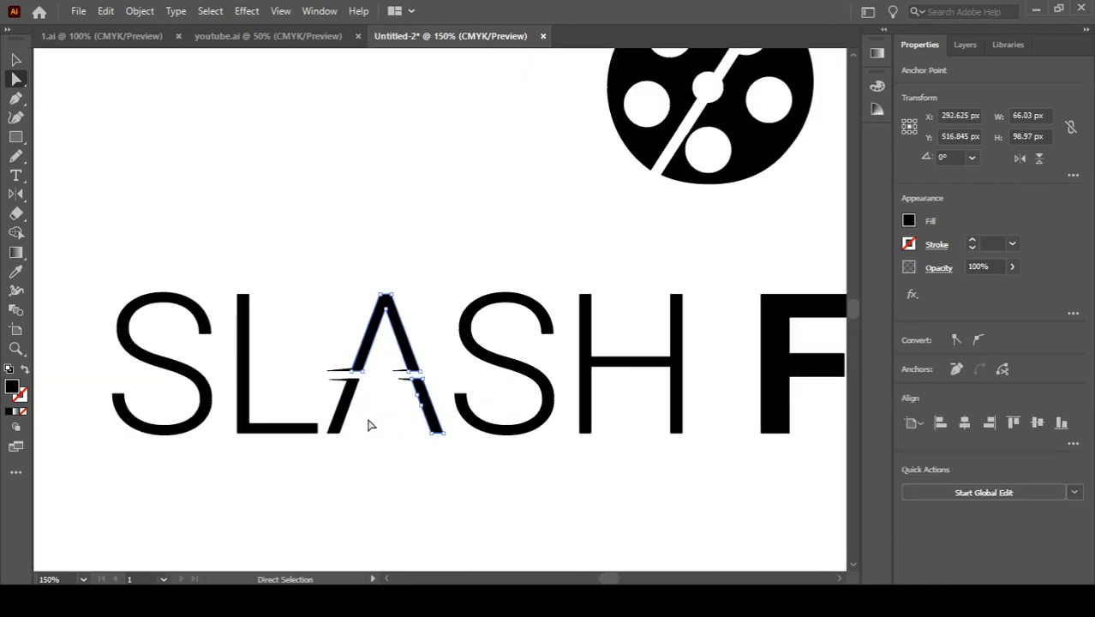
pyautogui.keyDown('shift'); pyautogui.click(350, 407); pyautogui.keyUp('shift')
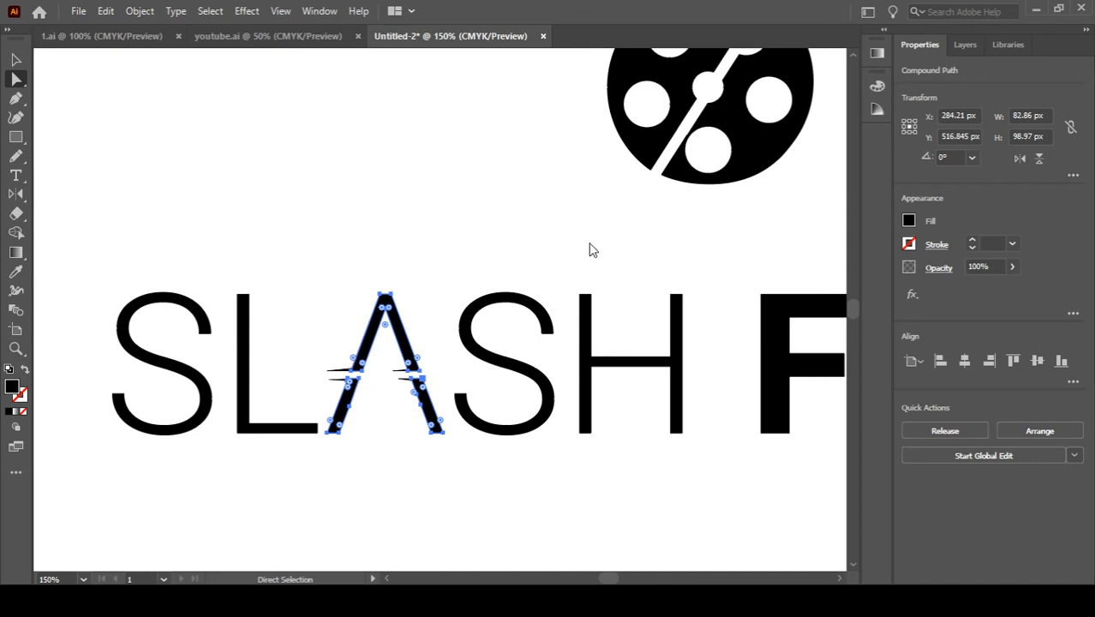
pyautogui.press(',')
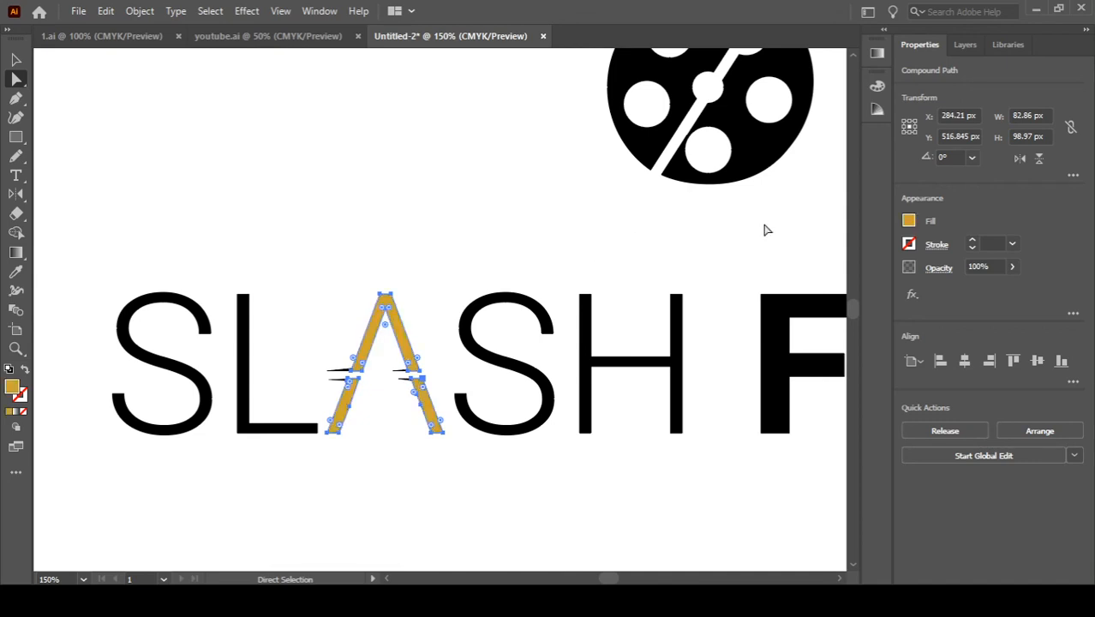
pyautogui.click(515, 261)
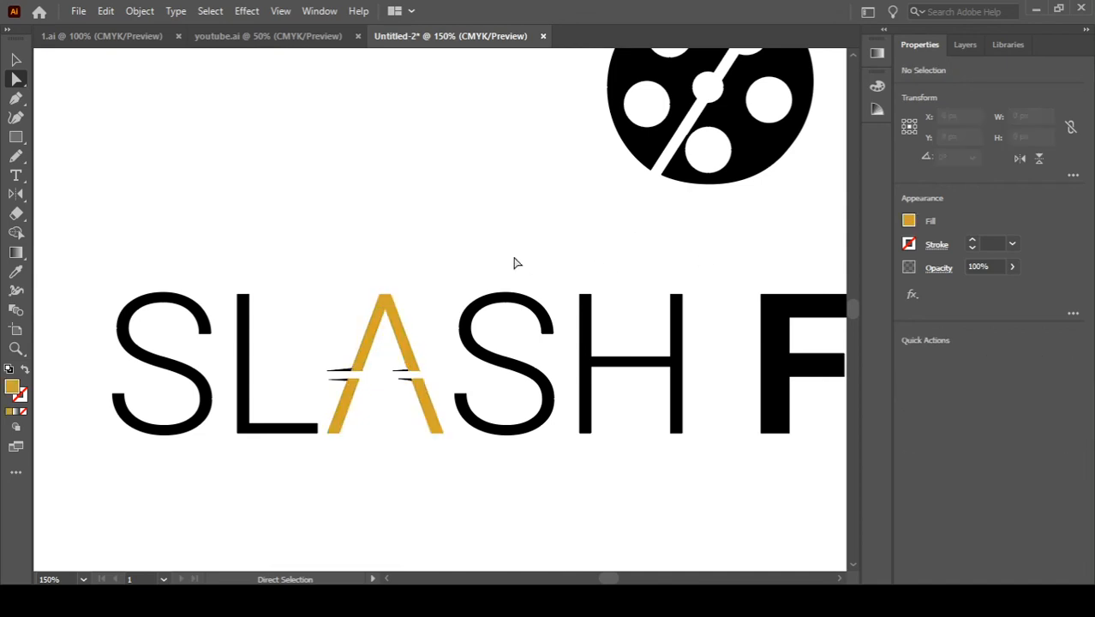
# - Directly select the four black slivers beside the A's gap and give them the A's gold fill with the Eyedropper
pyautogui.click(405, 374)
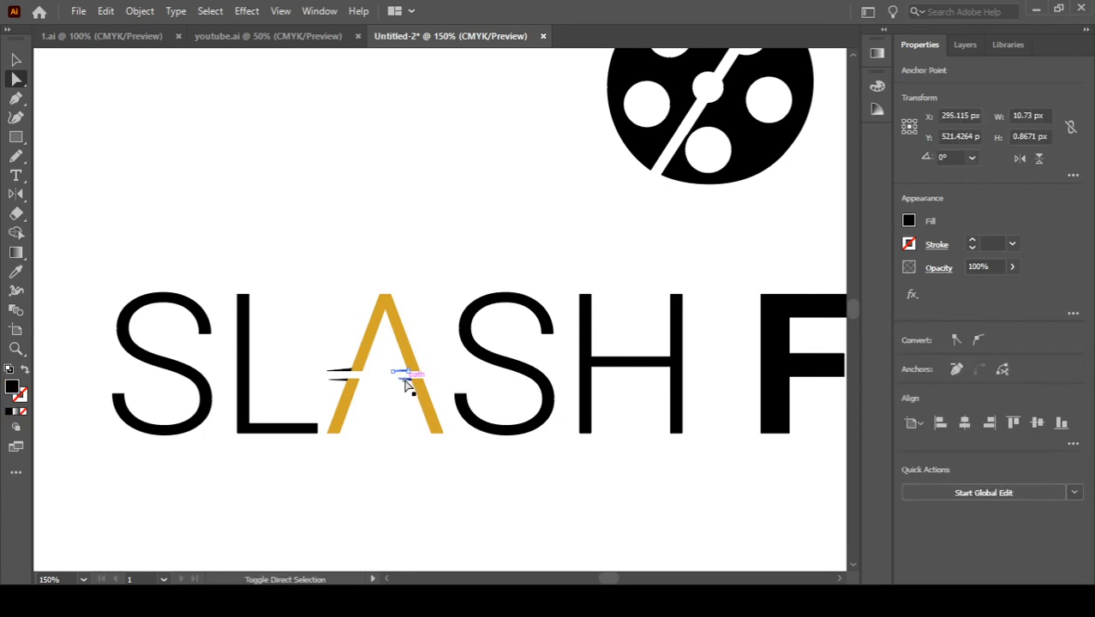
pyautogui.keyDown('shift'); pyautogui.click(407, 379); pyautogui.keyUp('shift')
pyautogui.keyDown('shift'); pyautogui.click(344, 380); pyautogui.keyUp('shift')
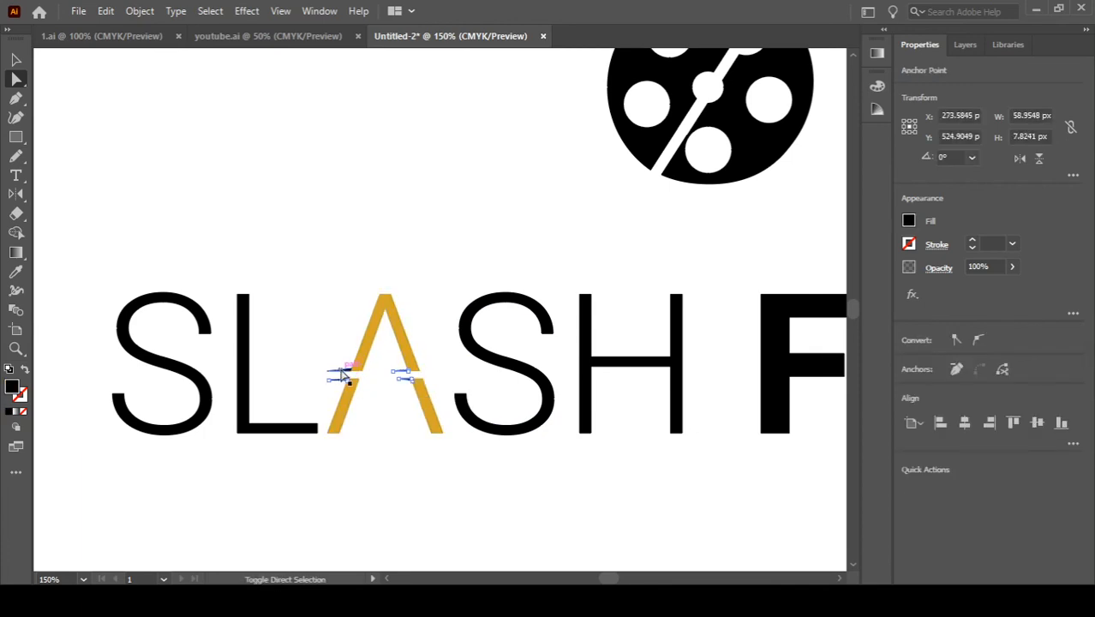
pyautogui.keyDown('shift'); pyautogui.click(345, 370); pyautogui.keyUp('shift')
pyautogui.press('i')
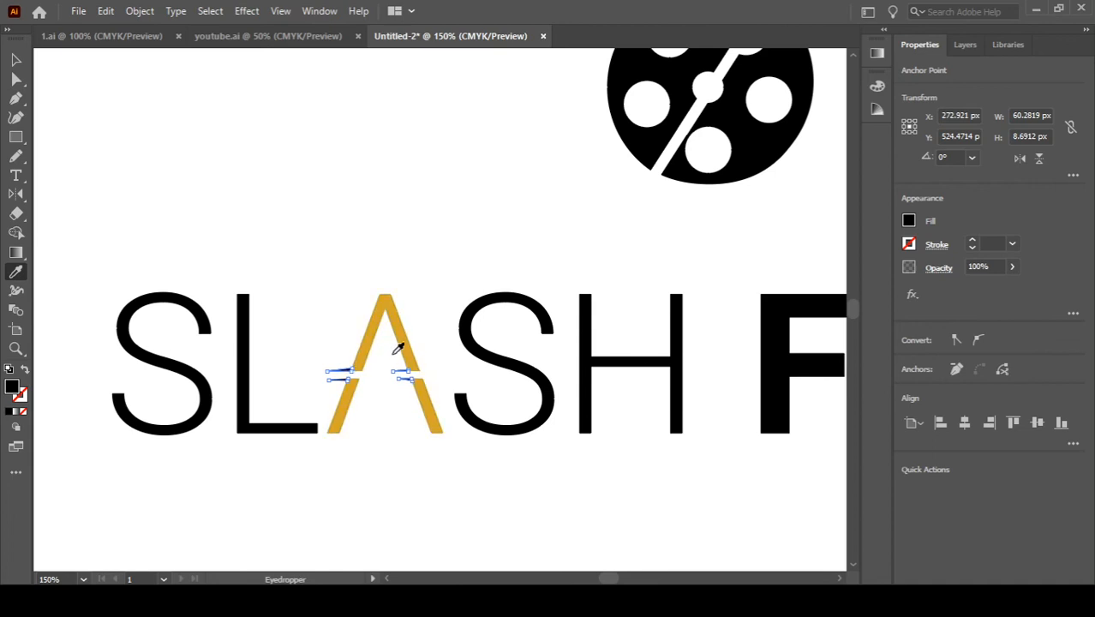
pyautogui.click(370, 340)
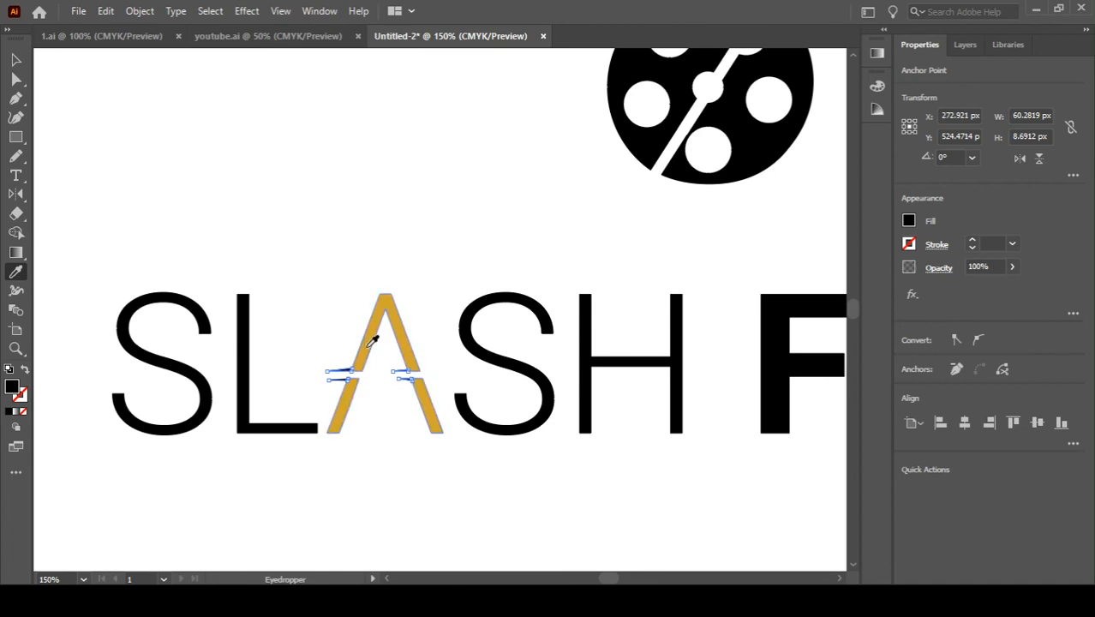
pyautogui.click(371, 343)
pyautogui.press('v')
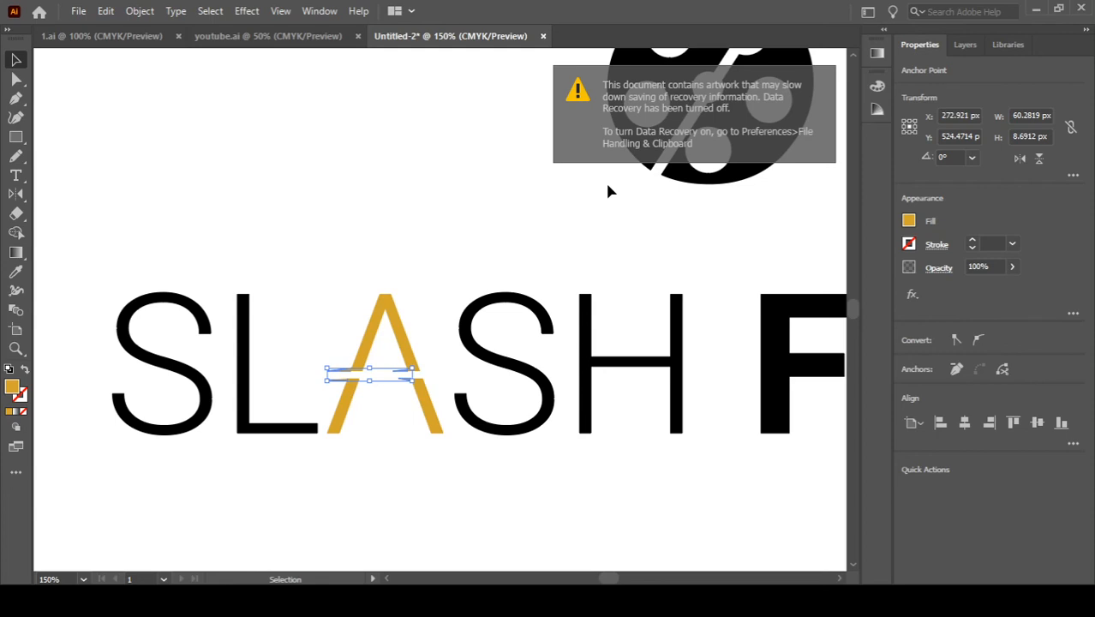
# - Select both halves of the slashed film reel and give them the A's gold fill with the Eyedropper
pyautogui.moveTo(611, 210); pyautogui.dragTo(363, 428)
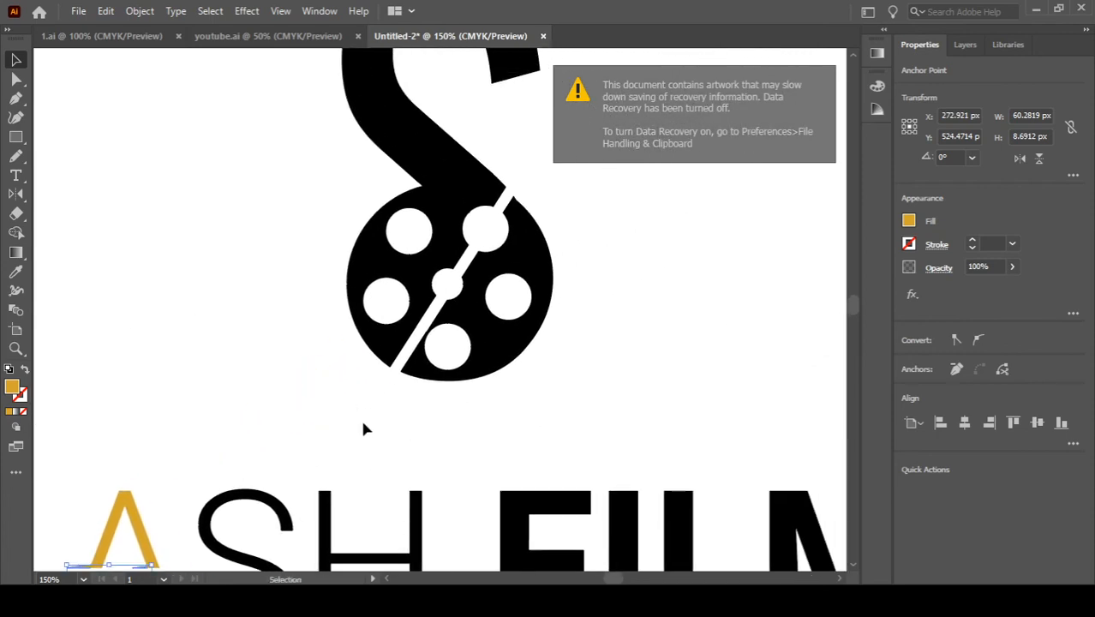
pyautogui.click(363, 429)
pyautogui.click(511, 353)
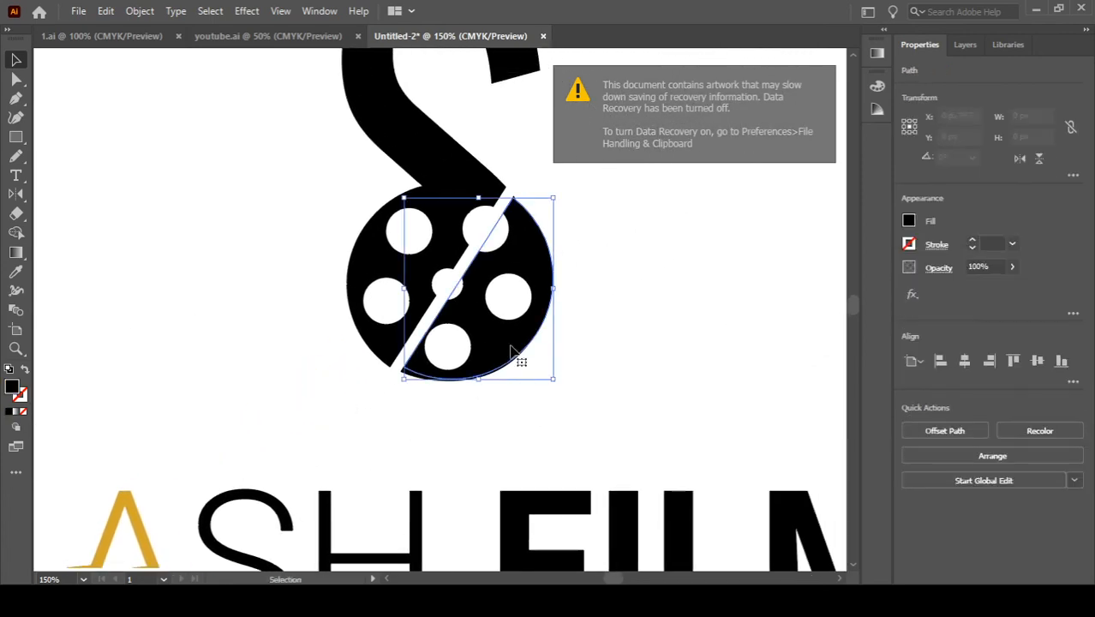
pyautogui.keyDown('shift'); pyautogui.click(377, 330); pyautogui.keyUp('shift')
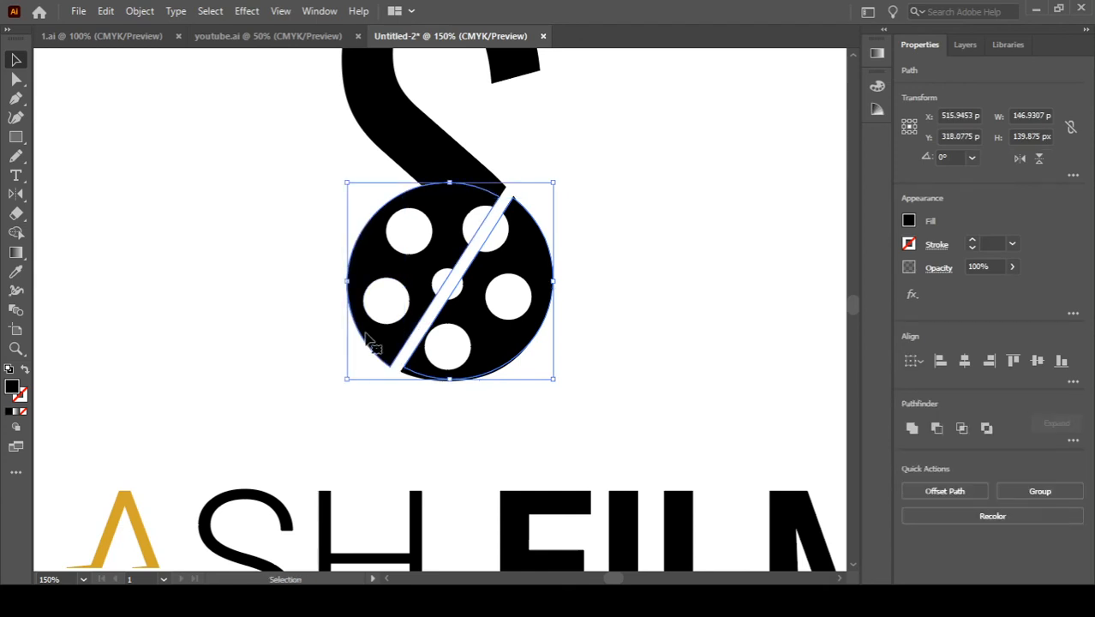
pyautogui.press('i')
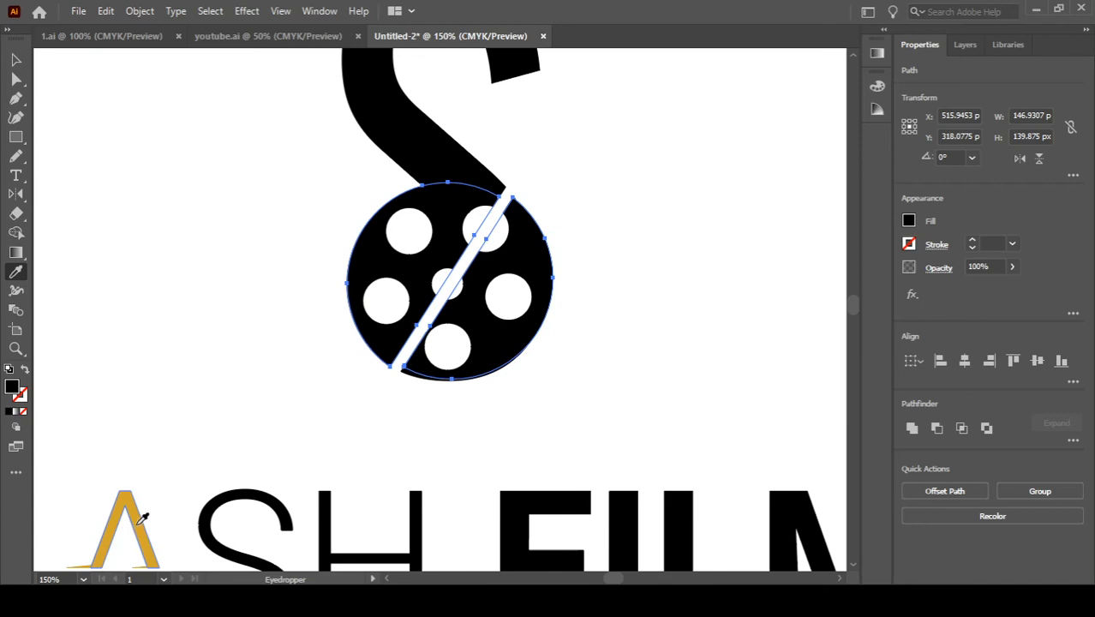
pyautogui.keyDown('shift'); pyautogui.click(138, 522); pyautogui.keyUp('shift')
pyautogui.click(139, 523)
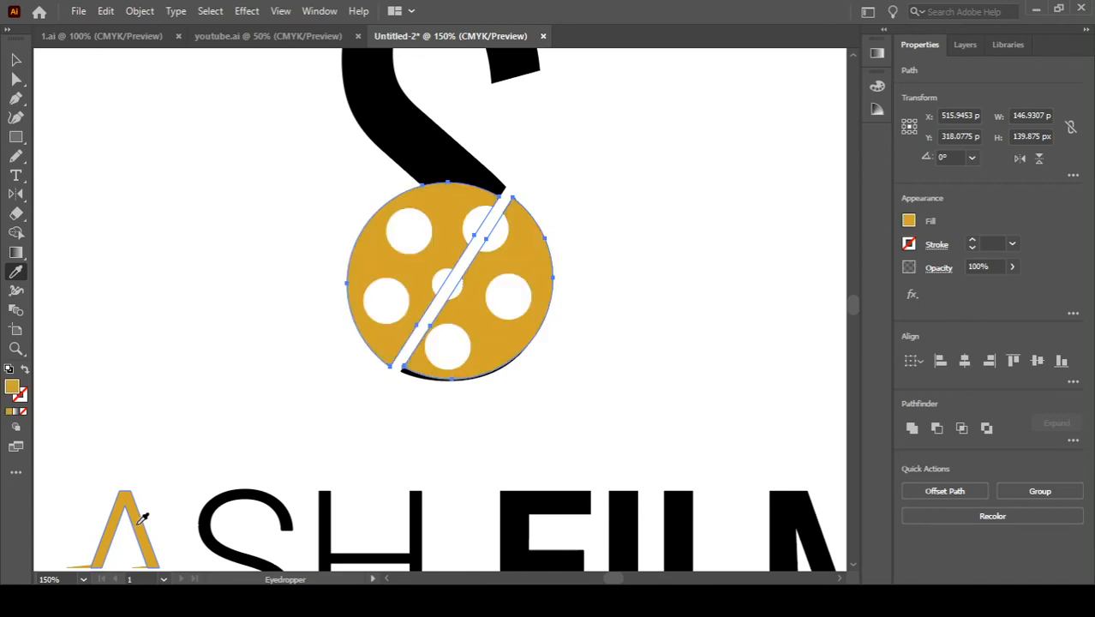
pyautogui.press('v')
pyautogui.click(239, 437)
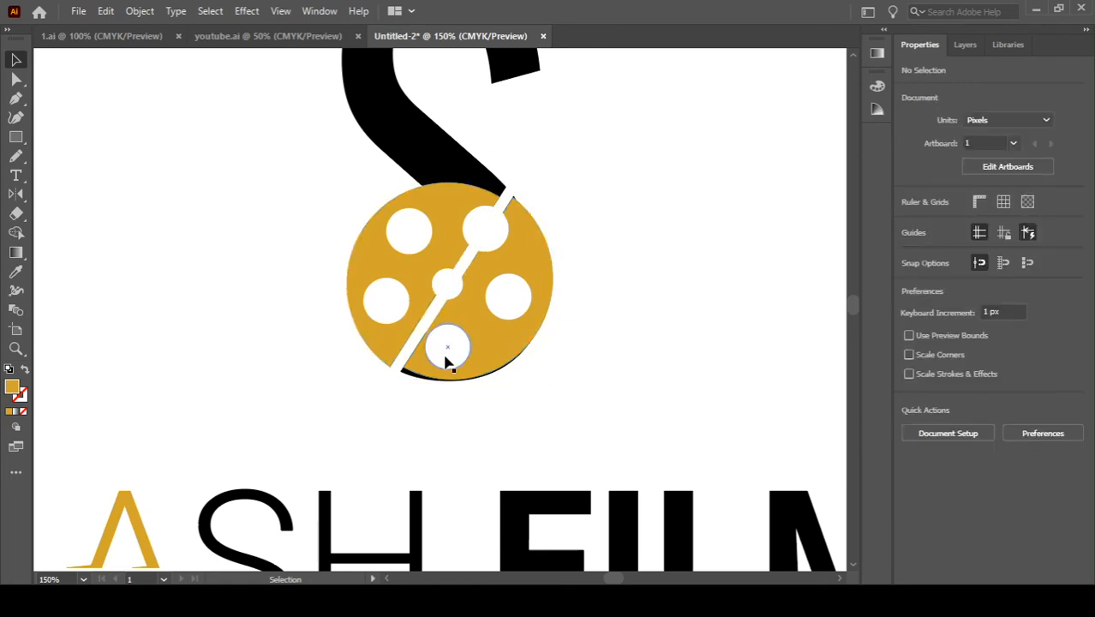
# - Stretch the reel's lower-right half slightly outward at its lower-left and upper-right corners to cover the black edge beneath it
pyautogui.click(448, 379)
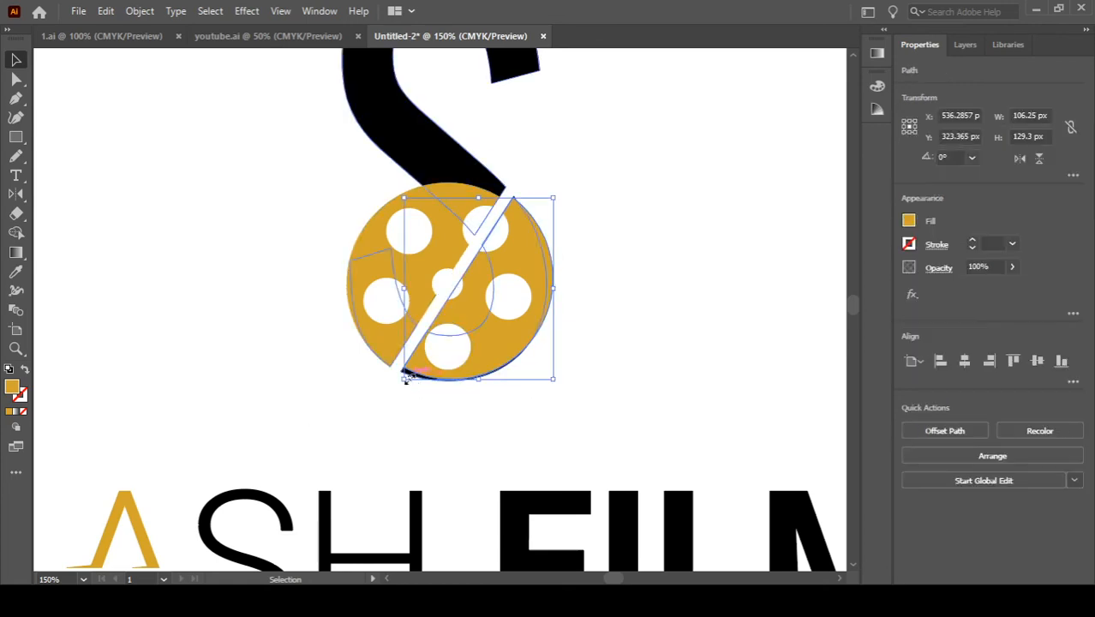
pyautogui.moveTo(400, 382); pyautogui.dragTo(396, 385)
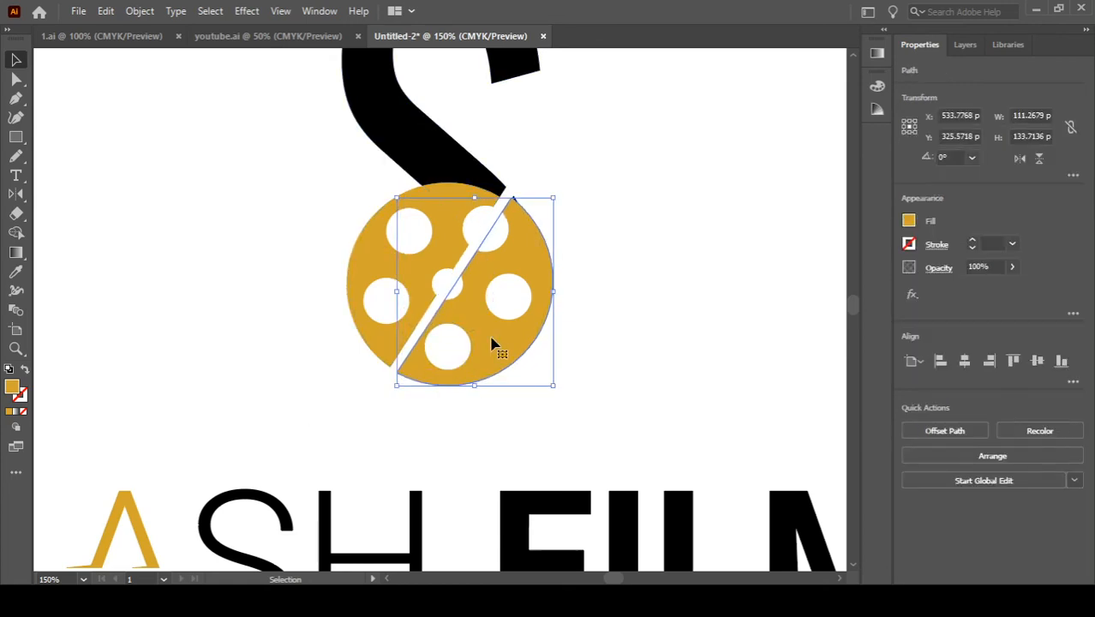
pyautogui.moveTo(552, 198); pyautogui.dragTo(557, 196)
pyautogui.click(597, 246)
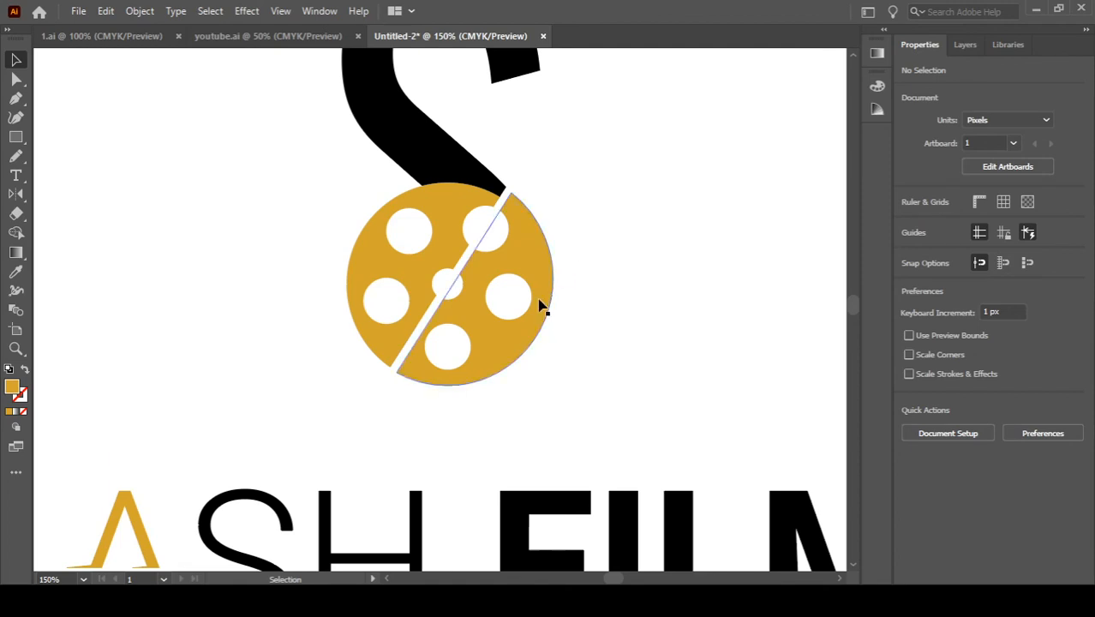
pyautogui.scroll(-1, 309, 441)
pyautogui.moveTo(311, 443); pyautogui.dragTo(395, 360)
pyautogui.scroll(-2, 395, 366)
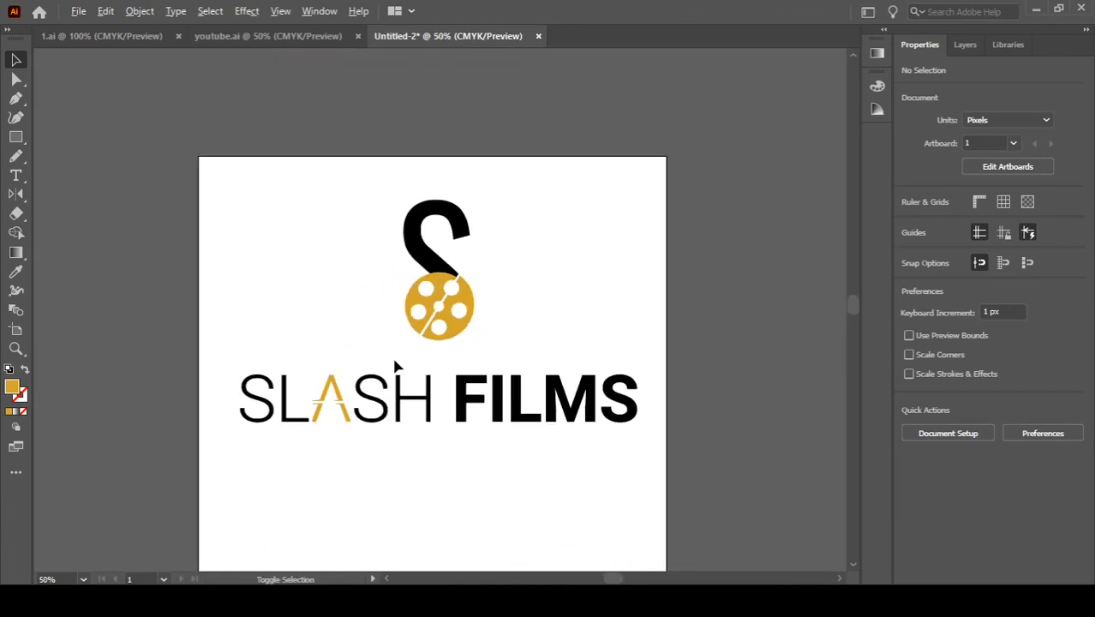
pyautogui.scroll(1, 394, 366)
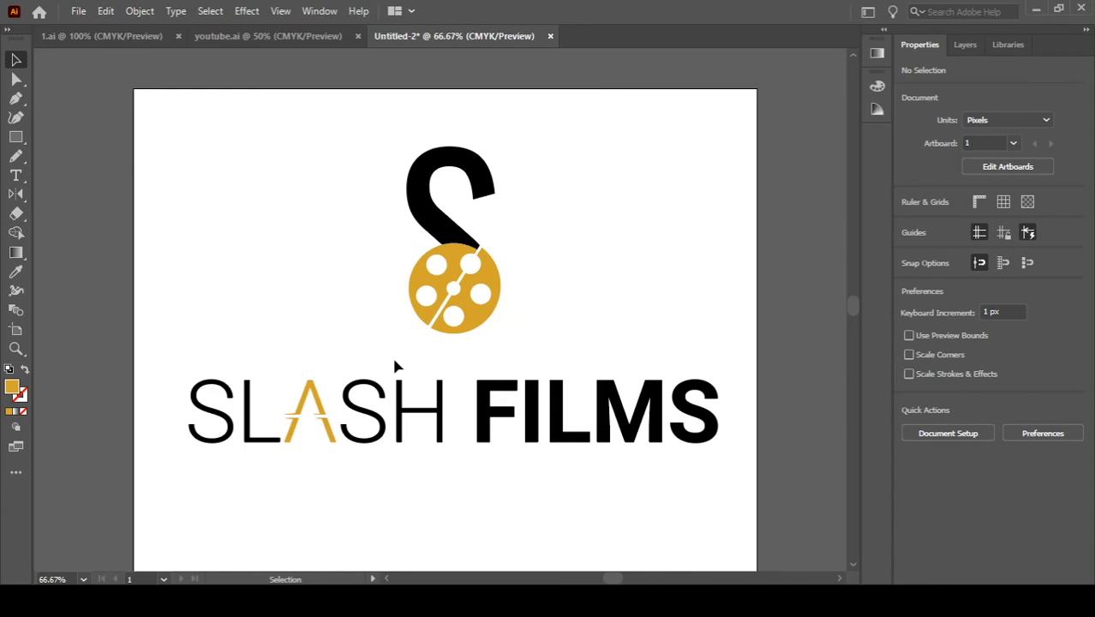